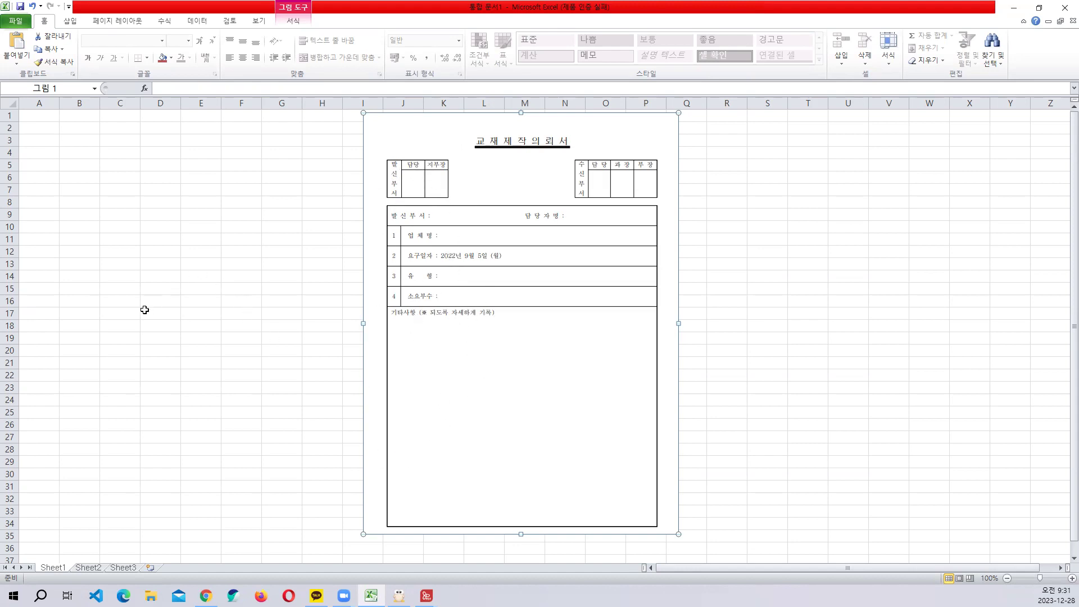
- Merge and center cells A1:A3 and set their text direction to vertical
click(80, 251)
click(64, 166)
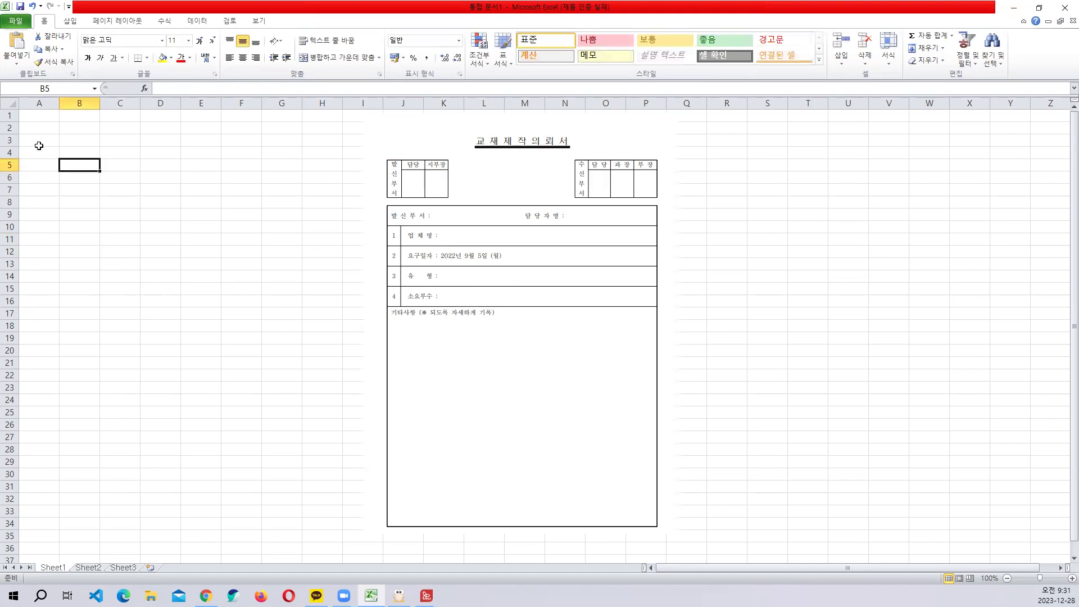
click(39, 116)
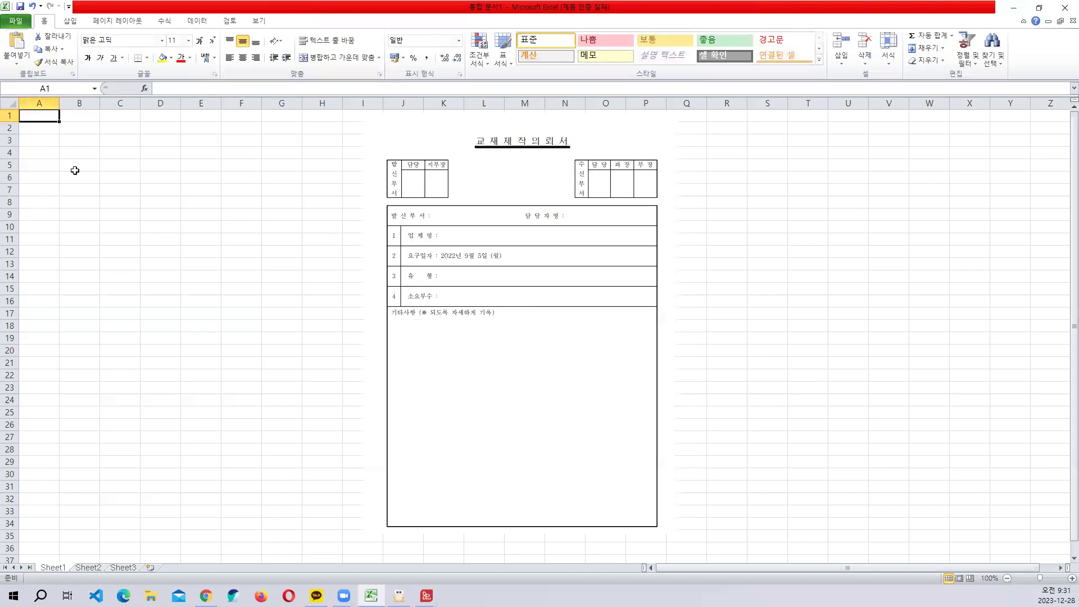
drag(40, 118, 42, 142)
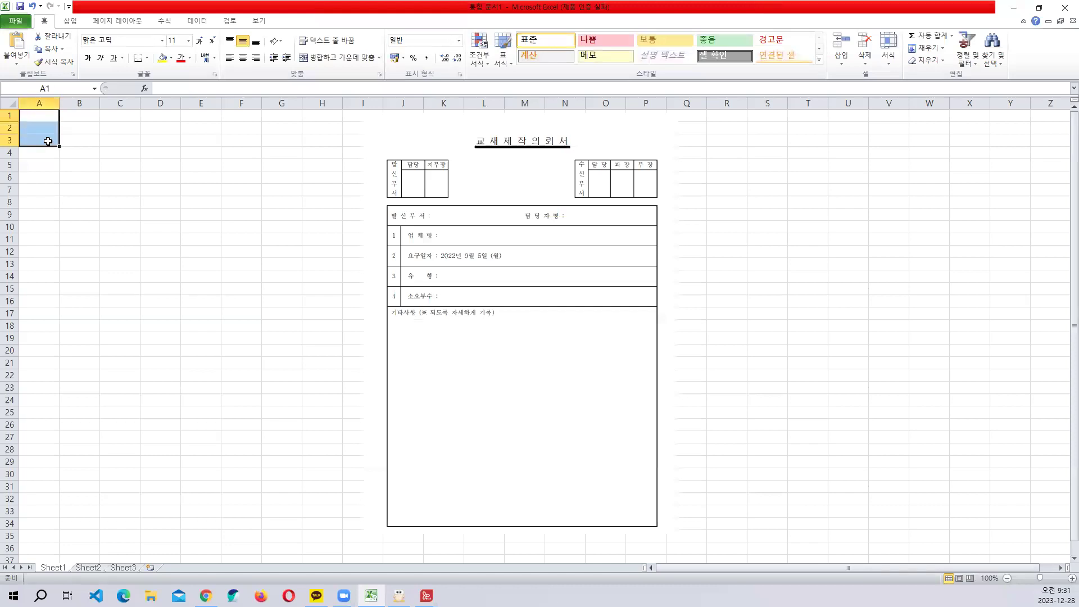
click(307, 58)
click(281, 41)
click(303, 80)
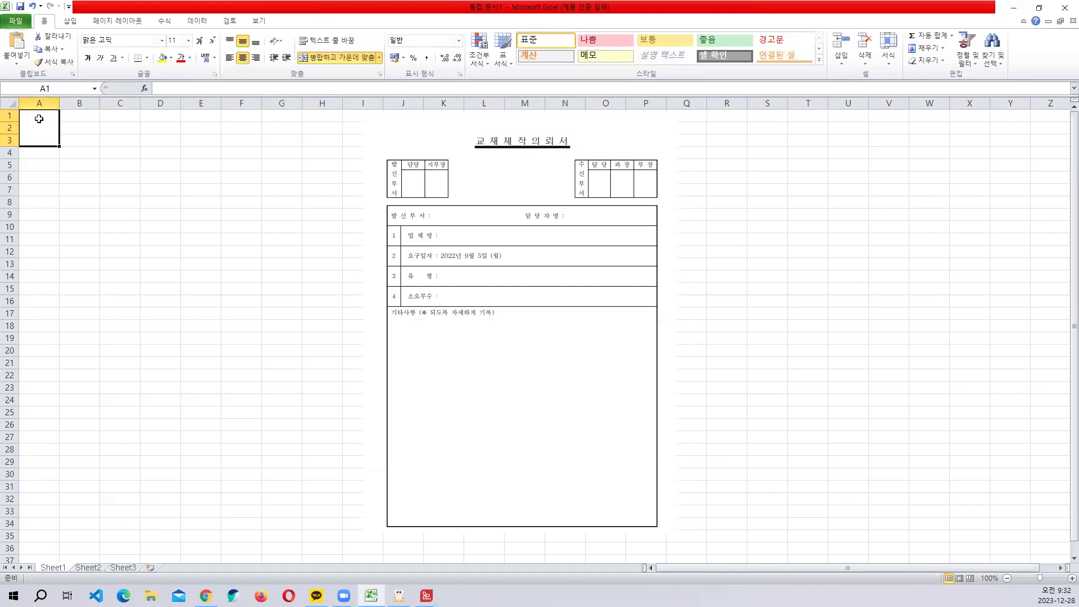
- Enter the label "발신부서" in the merged vertical cell A1
text(qkf)
key(BackSpace)
key(BackSpace)
key(BackSpace)
text(발신부서)
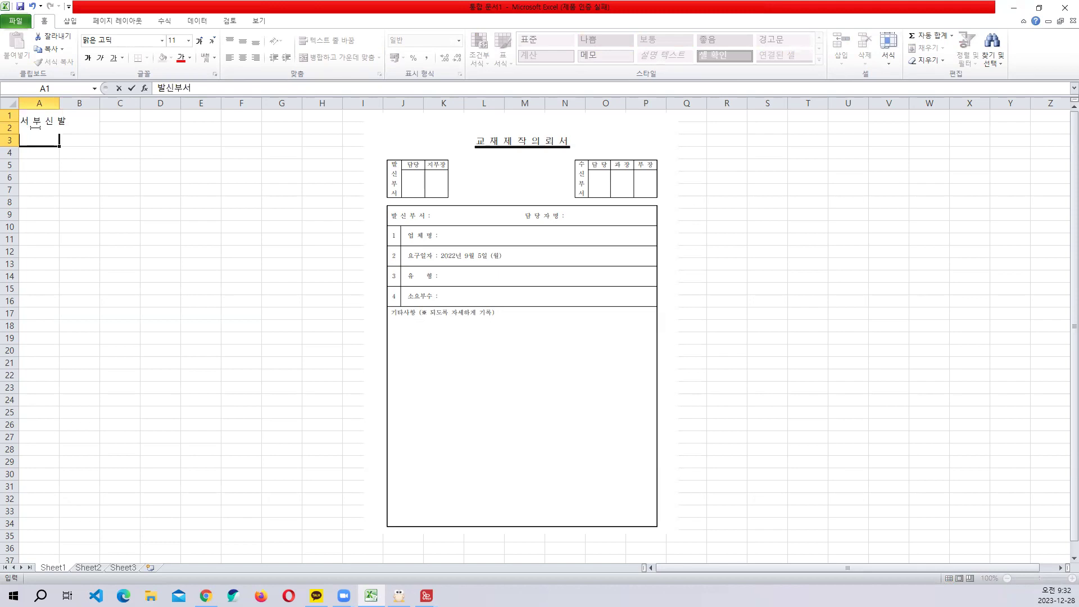
key(Return)
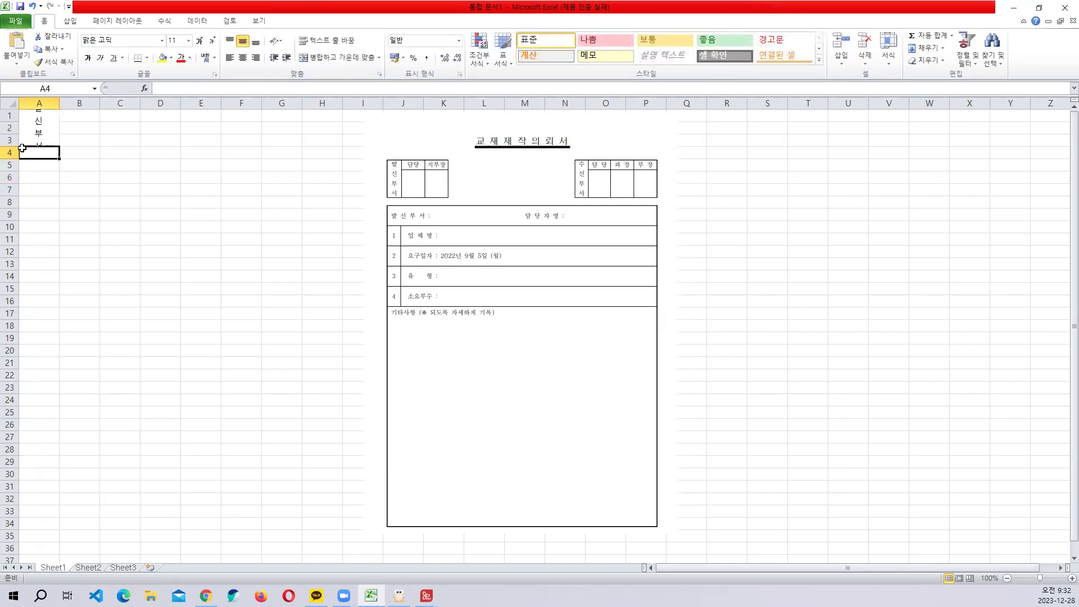
- Extend the merged "발신부서" cell to cover A1:A4 and narrow column A to fit the vertical text
drag(32, 126, 31, 162)
drag(39, 122, 38, 150)
click(321, 58)
click(321, 60)
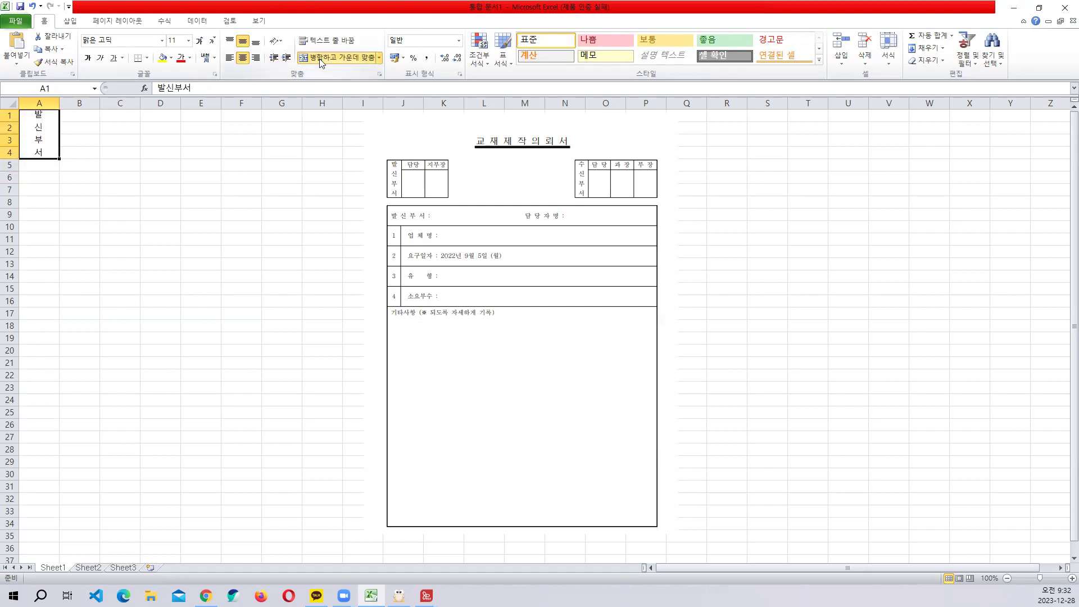
drag(57, 104, 40, 104)
- Enter the headings "담당" in B1 and "지부장" in C1
click(52, 118)
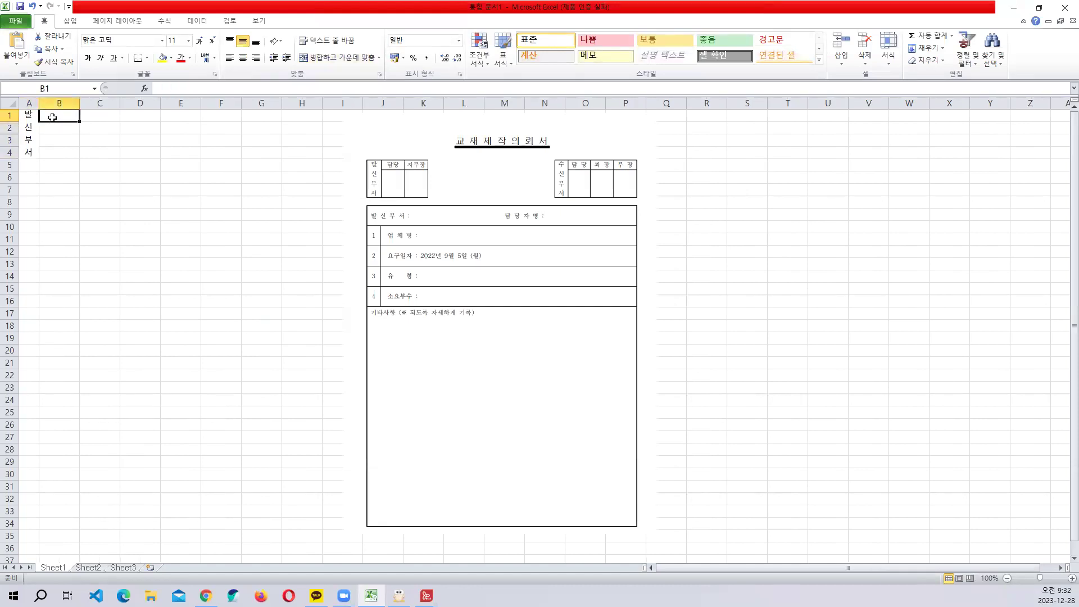
text(담당)
key(Tab)
text(ㅈㅣ부장)
key(Return)
- Apply all borders to A1:C4, and merge B2:B4 and C2:C4 into one blank approval box each
drag(22, 131, 87, 133)
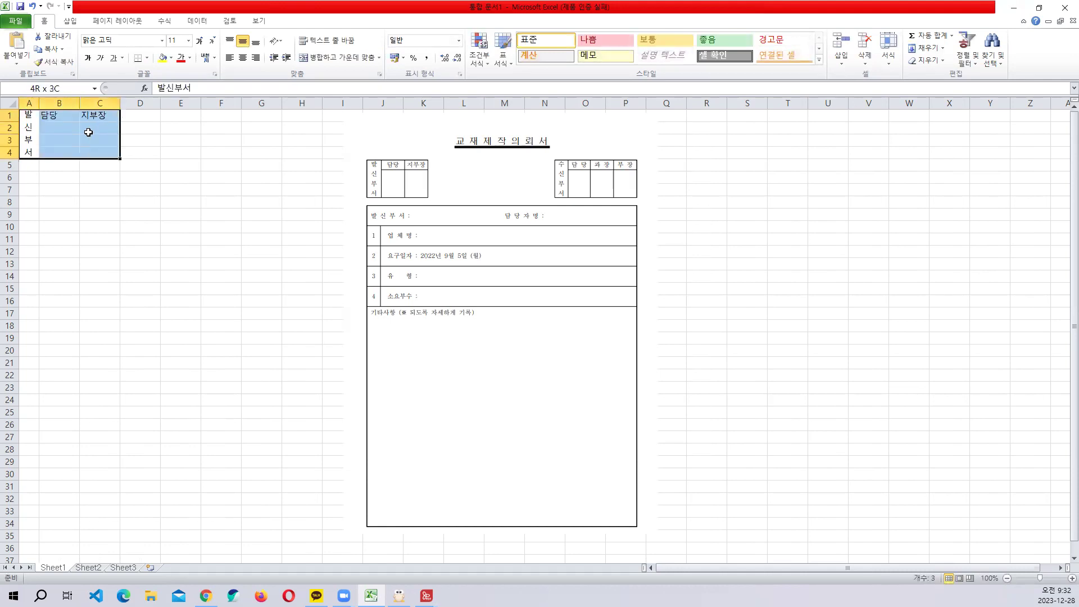
click(146, 58)
click(171, 151)
drag(68, 134, 68, 152)
click(337, 58)
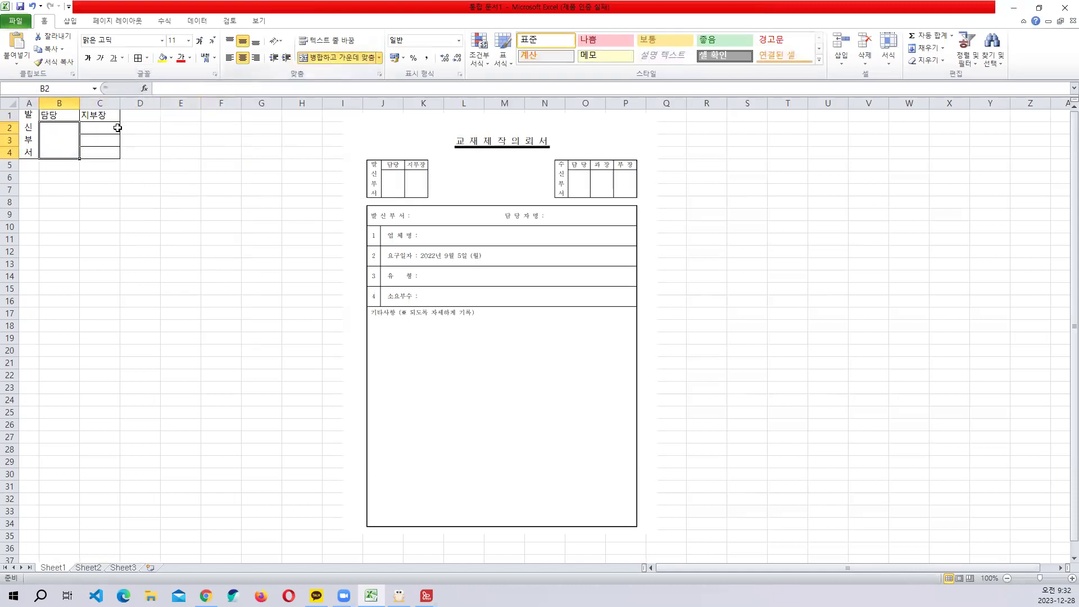
drag(121, 127, 101, 153)
click(337, 58)
- Center the headings in B1:C1 and narrow columns B and C
drag(52, 119, 99, 116)
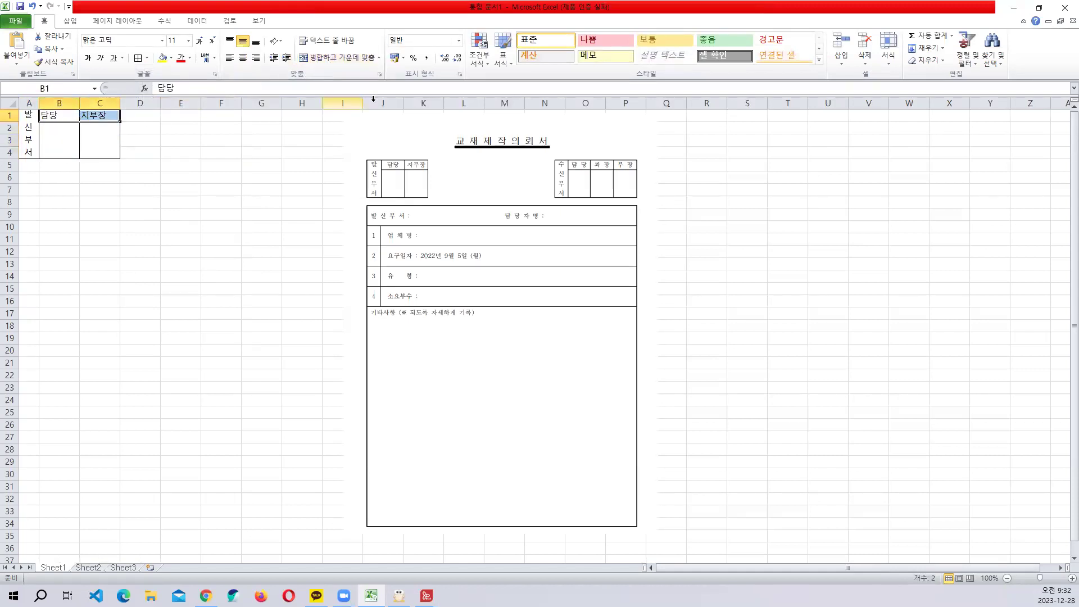
click(243, 59)
click(100, 214)
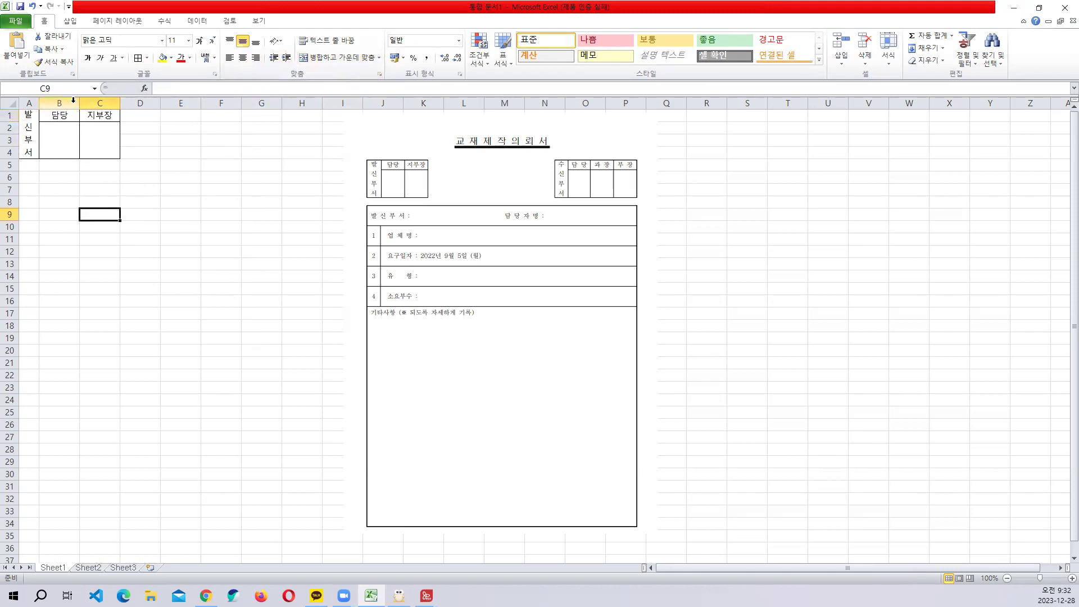
drag(63, 101, 104, 104)
click(139, 140)
click(81, 205)
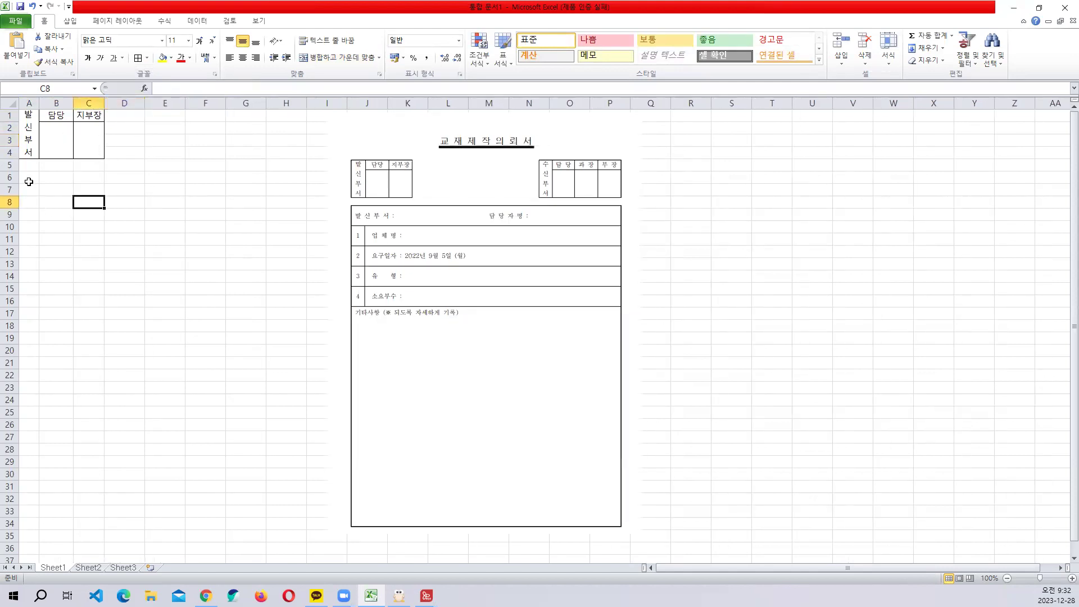
- Merge and center cells A6:A9 and set their text direction to vertical
drag(28, 182, 34, 214)
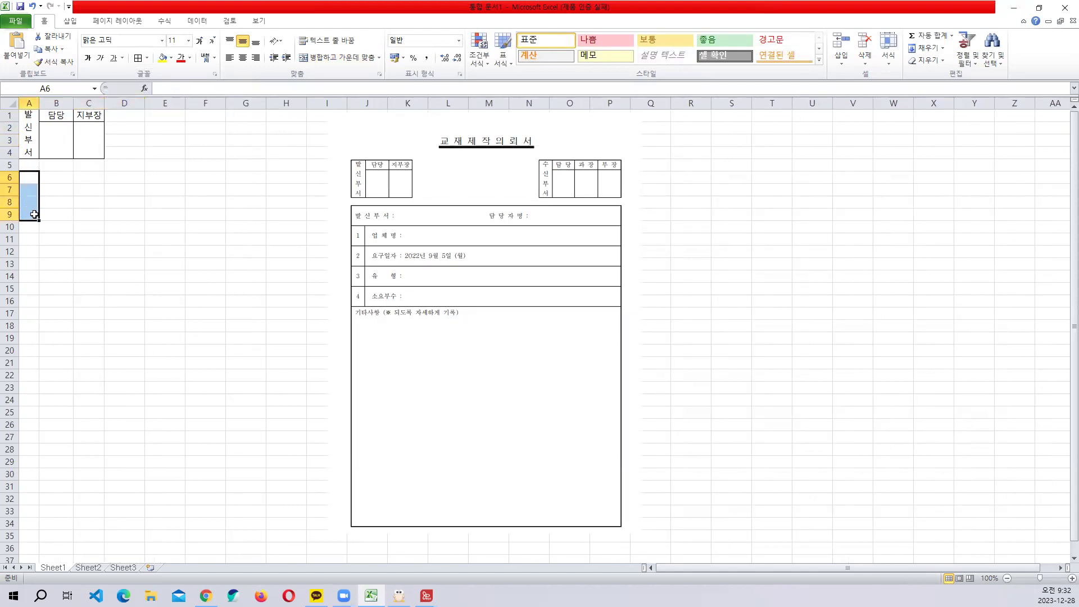
click(337, 58)
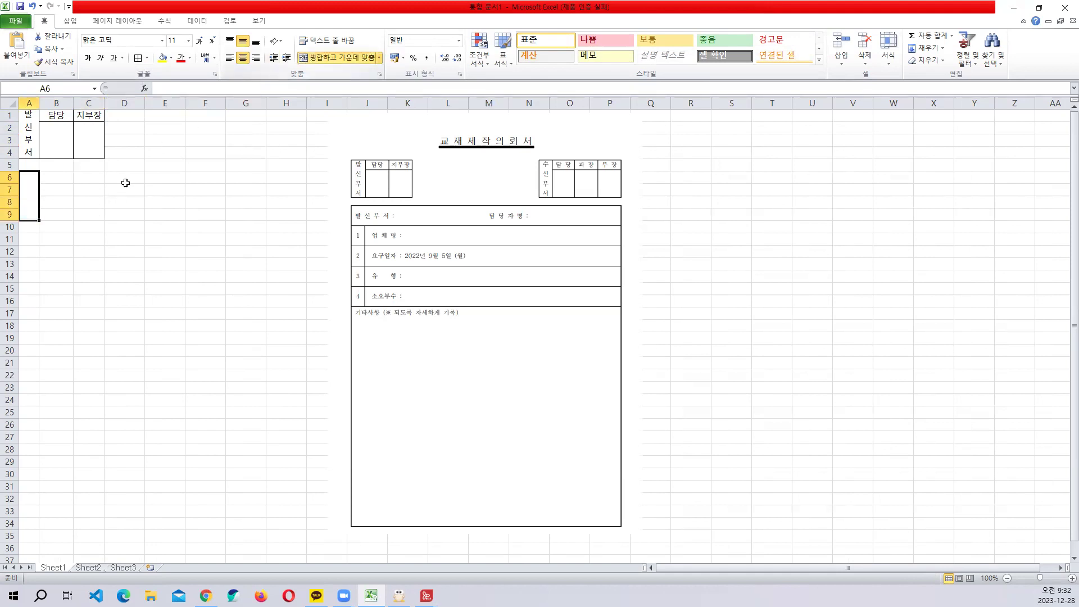
click(271, 44)
click(303, 80)
- Enter "수신부서" in the merged cell A6 and the headings "담당", "과장" and "부장" in B6:D6
text(수신부서)
key(Return)
key(Up)
key(Right)
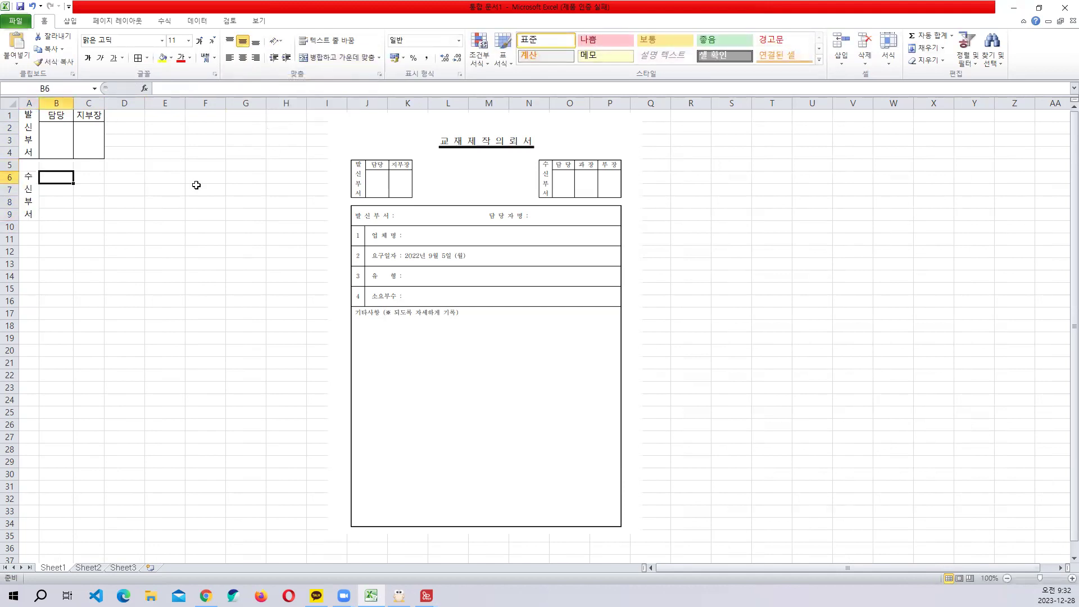
text(담당)
key(Tab)
text(과장)
key(Tab)
text(부장)
key(Return)
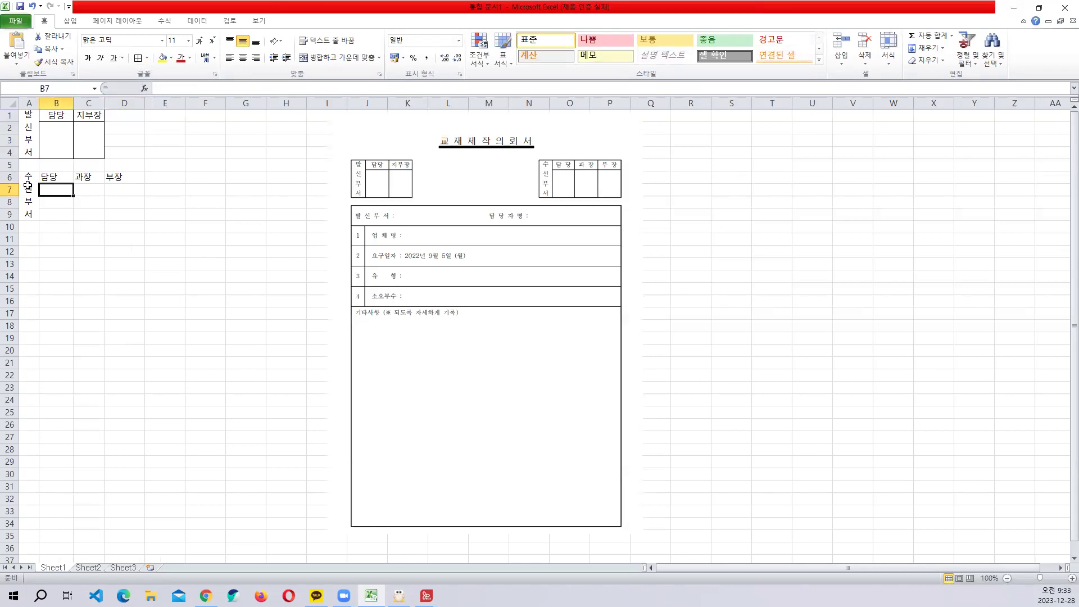
- Apply all borders to the second table A6:D9 and narrow column D
drag(27, 186, 140, 189)
click(148, 58)
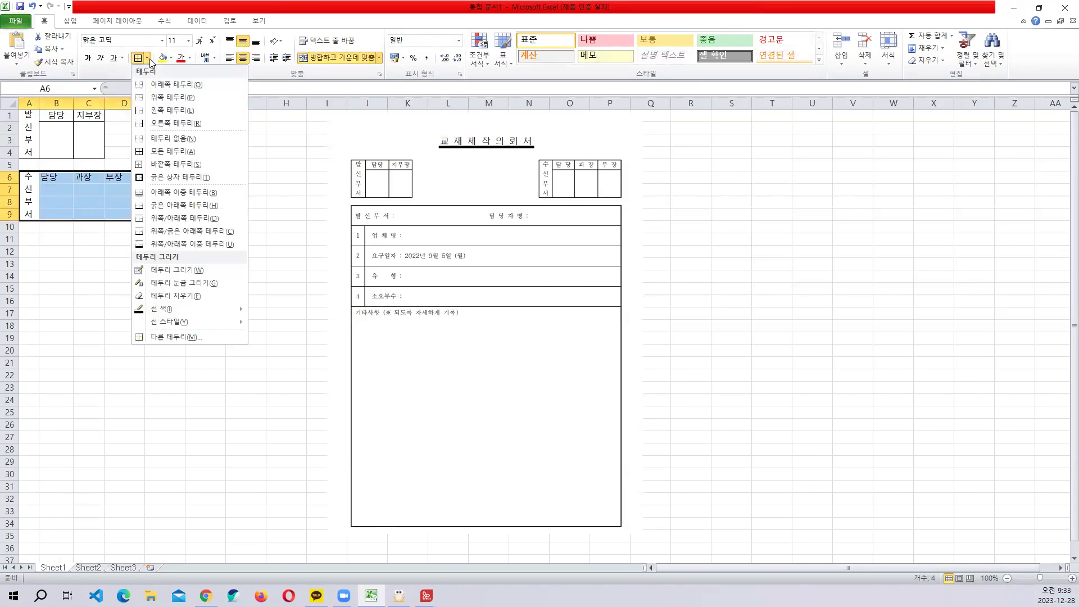
click(157, 152)
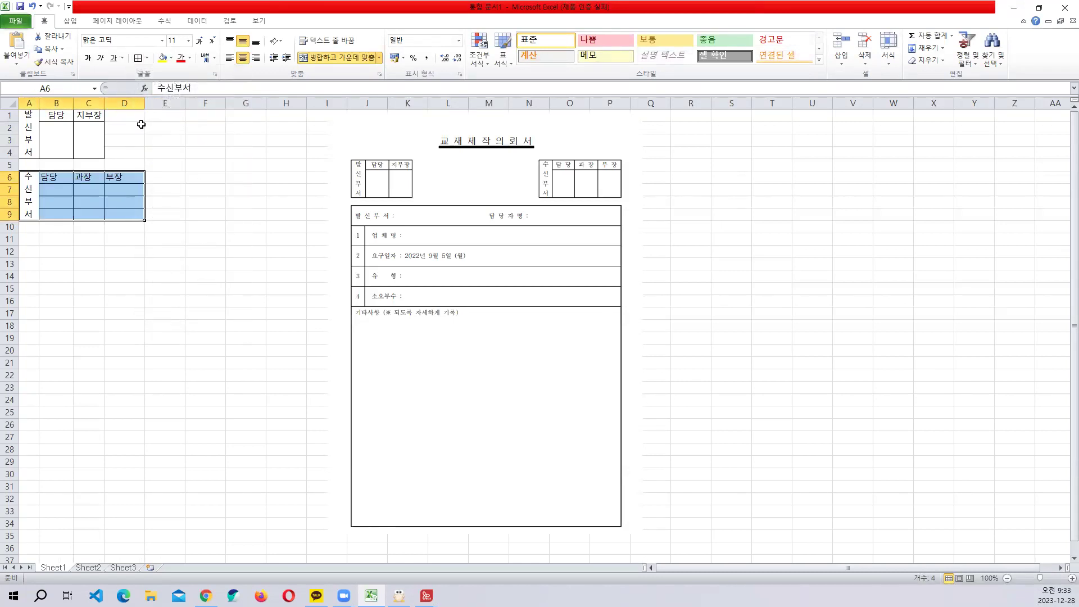
click(153, 177)
drag(145, 103, 136, 103)
- Merge B7:B9, C7:C9 and D7:D9 into one blank approval box under each heading
drag(54, 189, 122, 213)
click(332, 57)
click(332, 57)
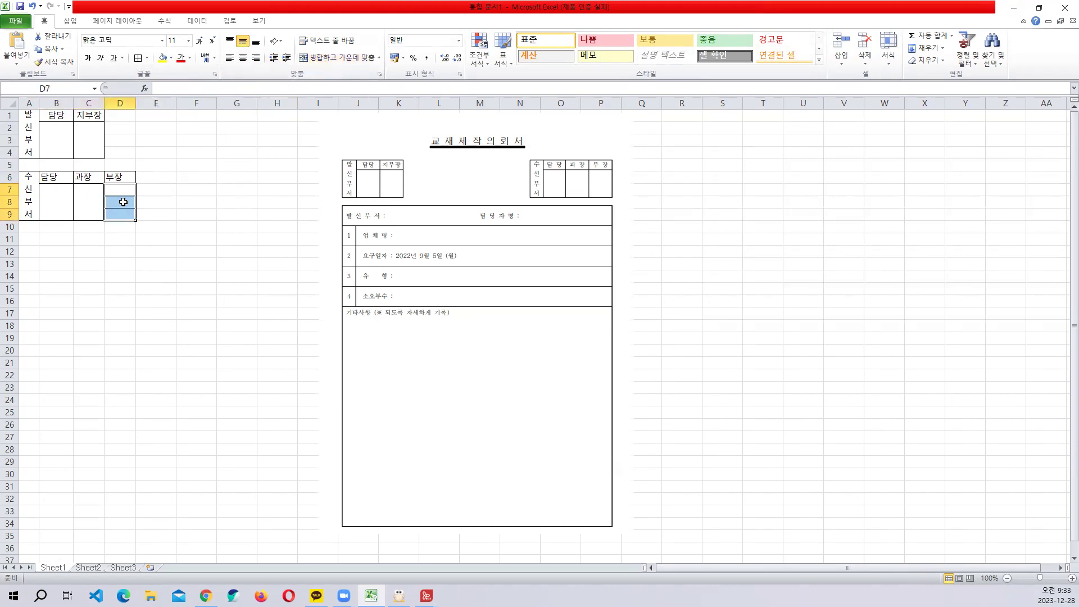
click(337, 58)
- Center the headings in B6:D6 and widen column D slightly
drag(41, 179, 118, 178)
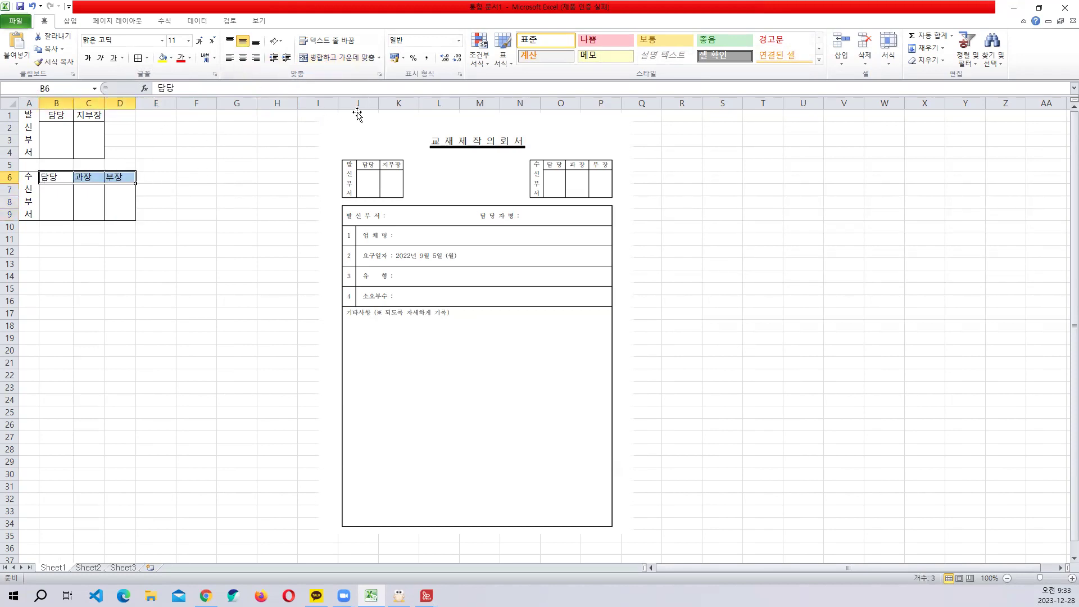
click(242, 57)
click(240, 189)
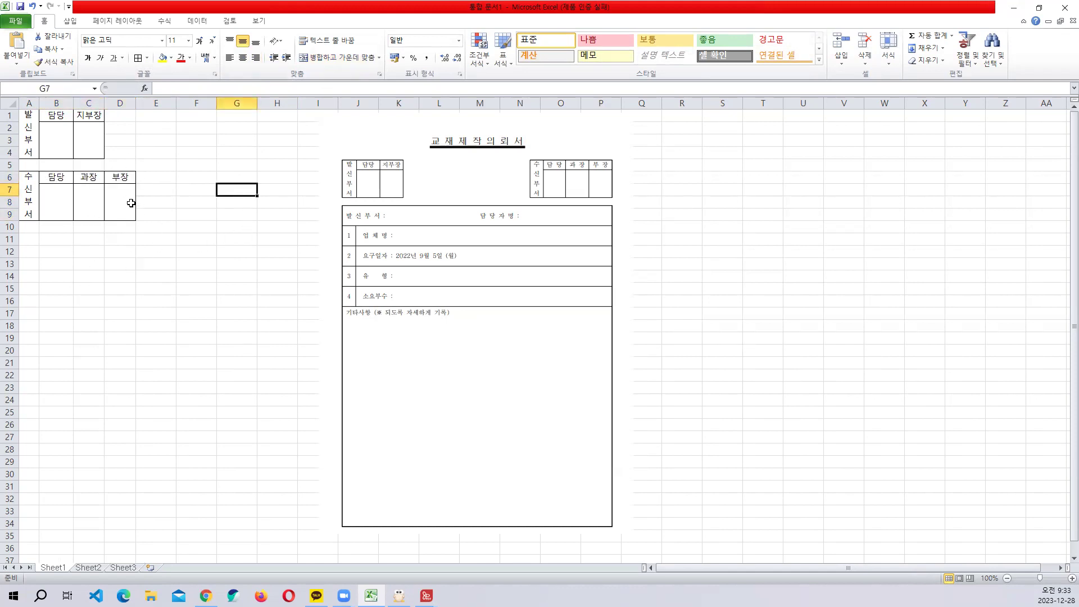
drag(137, 103, 140, 105)
click(141, 252)
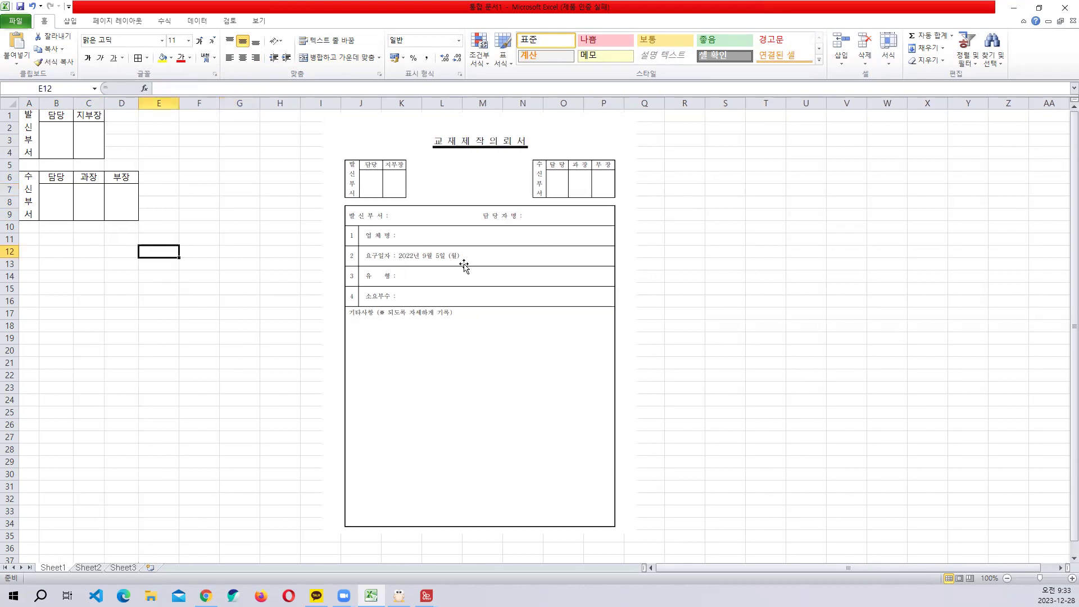
- Copy the "발신부서" table A1:C4, paste it as a picture and place the picture around cell T6
drag(22, 130, 81, 134)
click(50, 49)
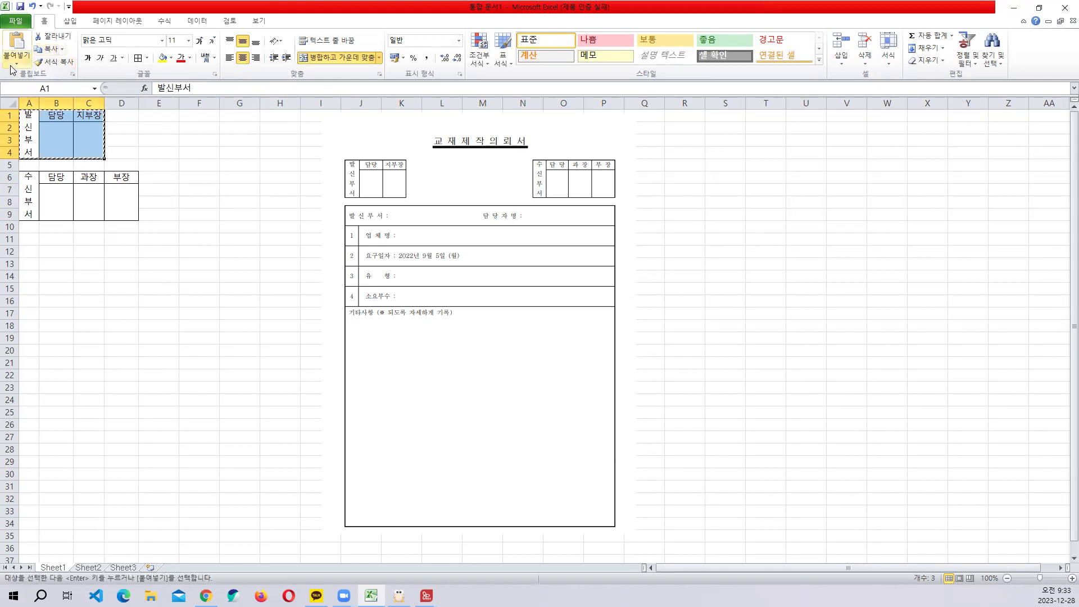
click(16, 59)
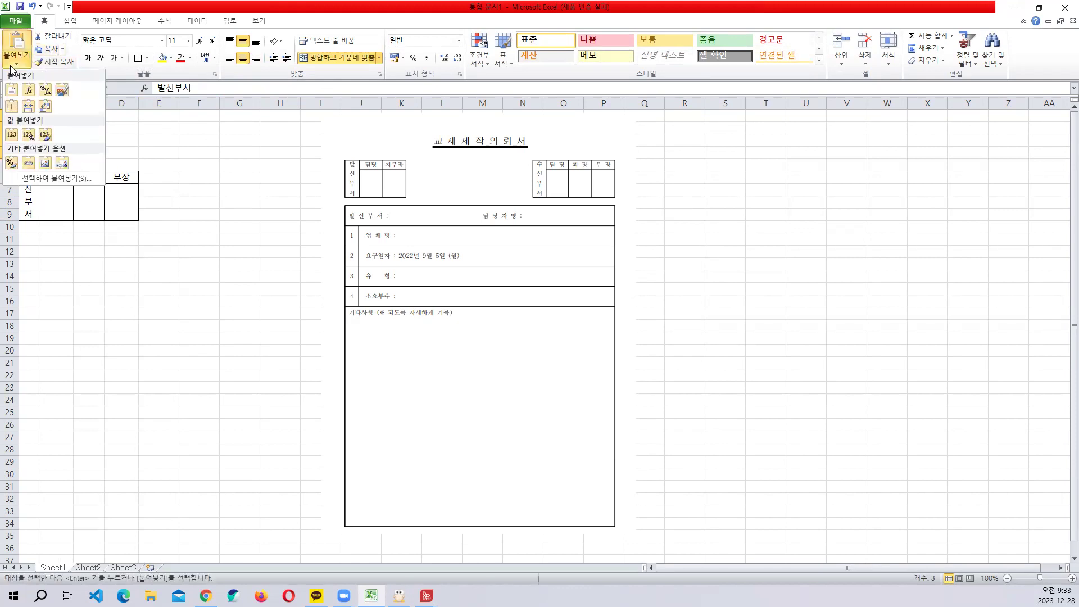
click(44, 165)
drag(62, 149, 797, 211)
click(765, 313)
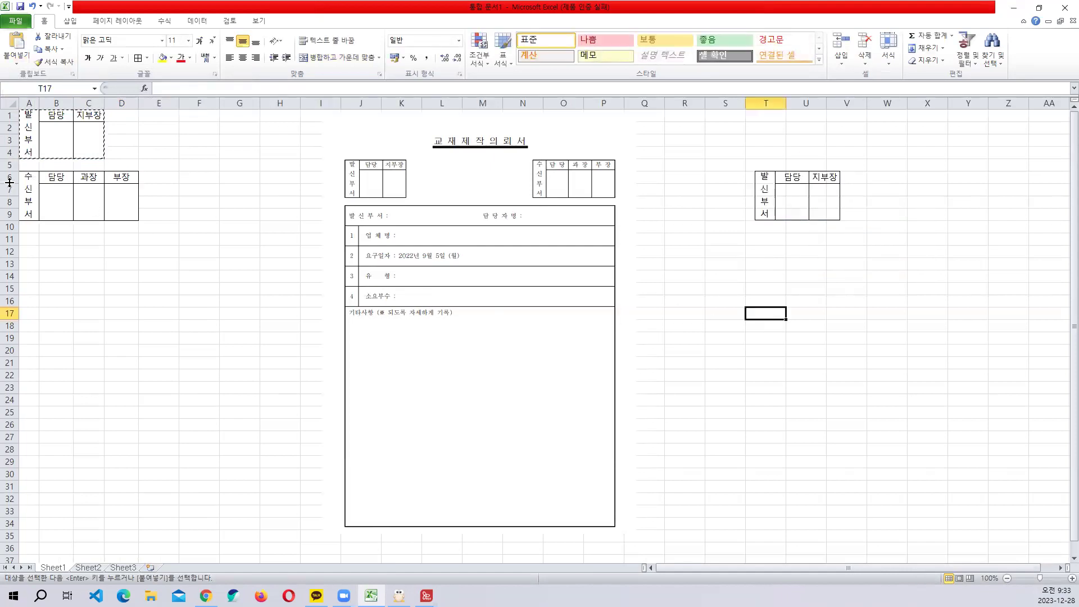
- Copy the "수신부서" table A6:D9, paste it as a picture and place the picture around cells U14:W18
drag(26, 189, 125, 203)
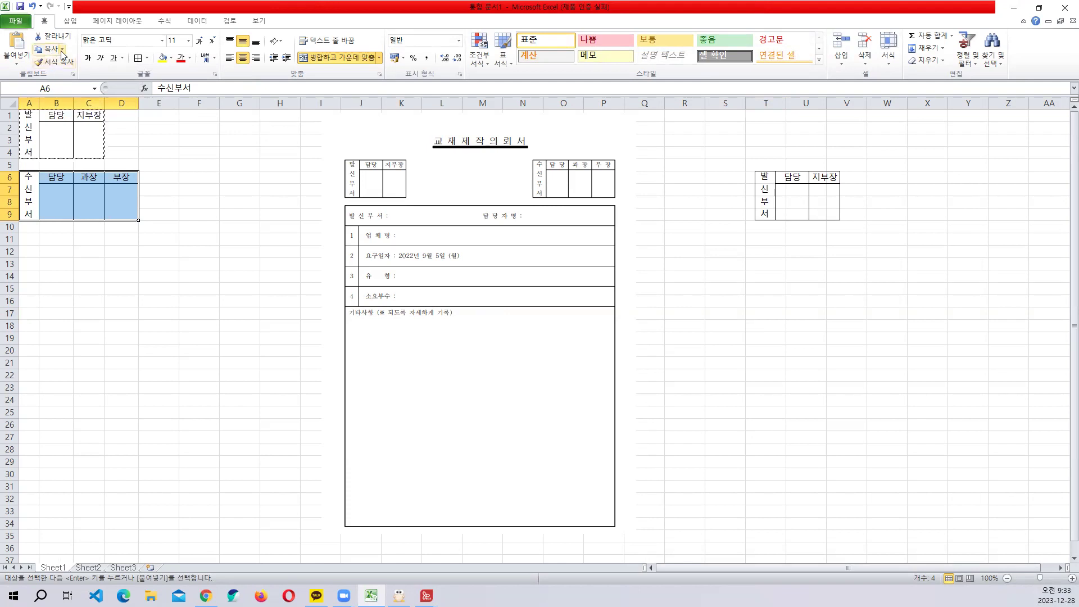
click(42, 51)
click(16, 57)
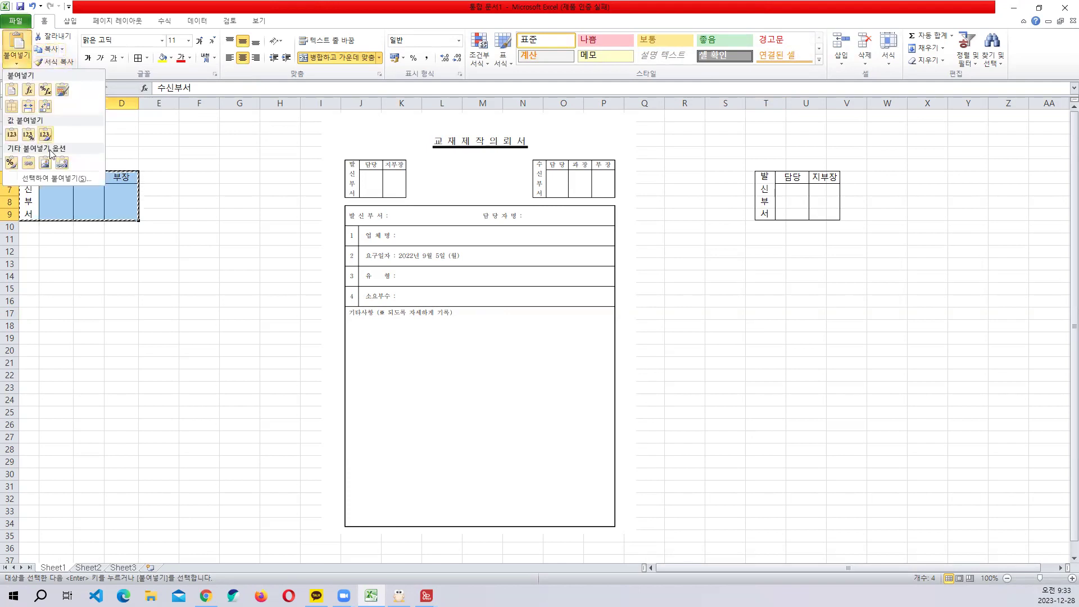
click(46, 164)
drag(73, 194, 846, 302)
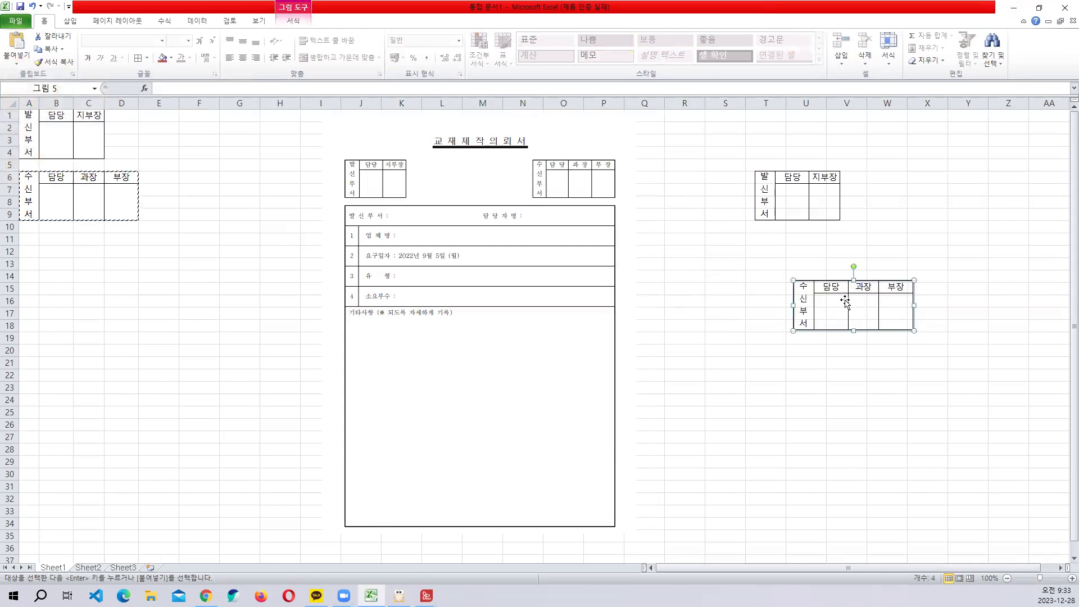
click(163, 280)
key(Escape)
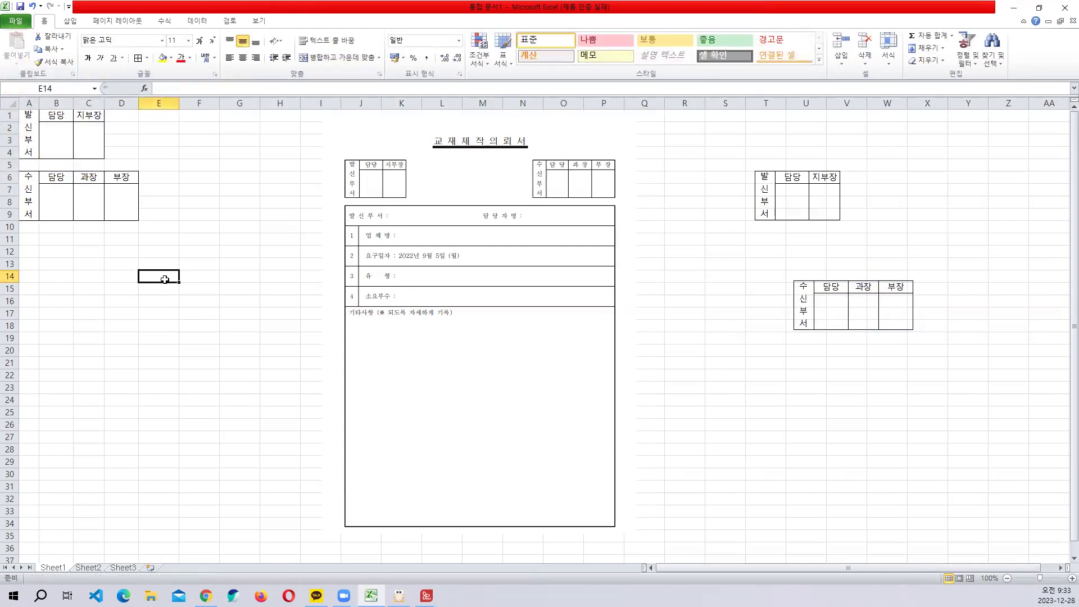
drag(35, 118, 171, 252)
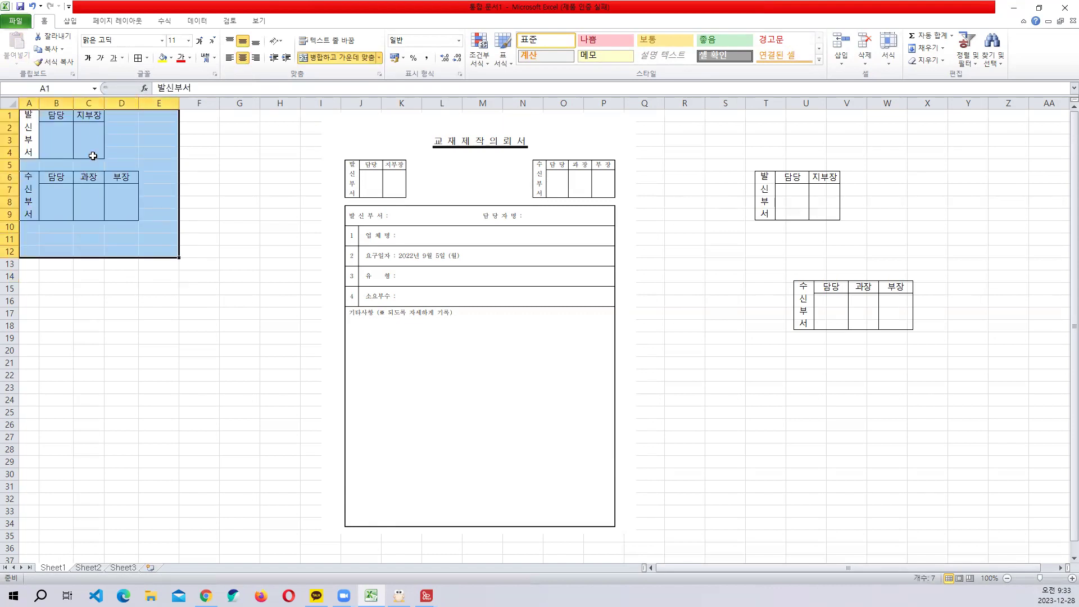
right_click(94, 158)
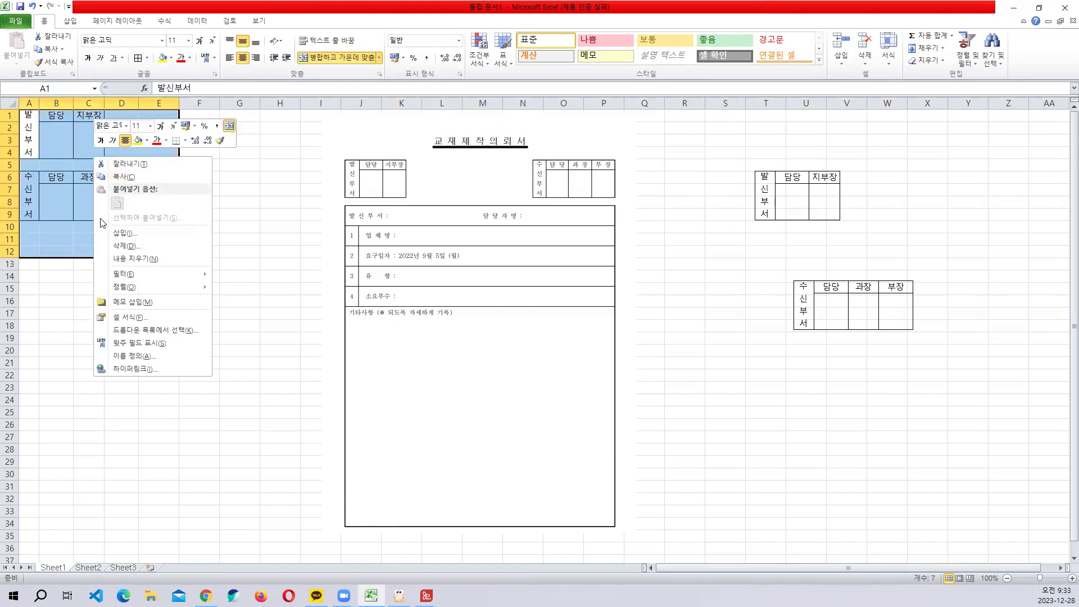
click(234, 164)
- Delete the cells A1:F11 holding the original approval tables, shifting the remaining cells left
drag(28, 115, 188, 241)
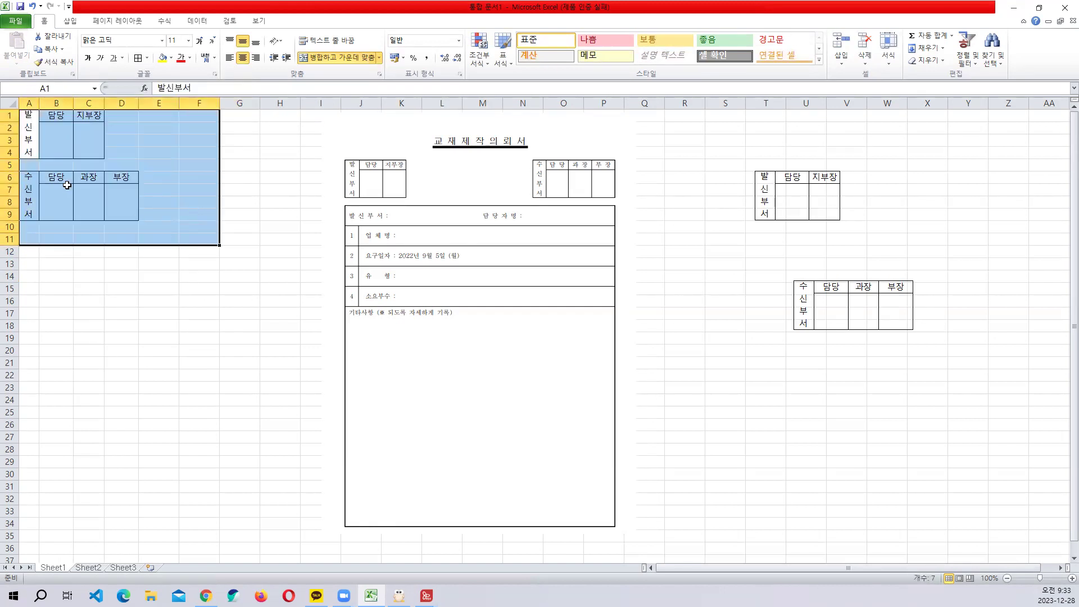
right_click(67, 185)
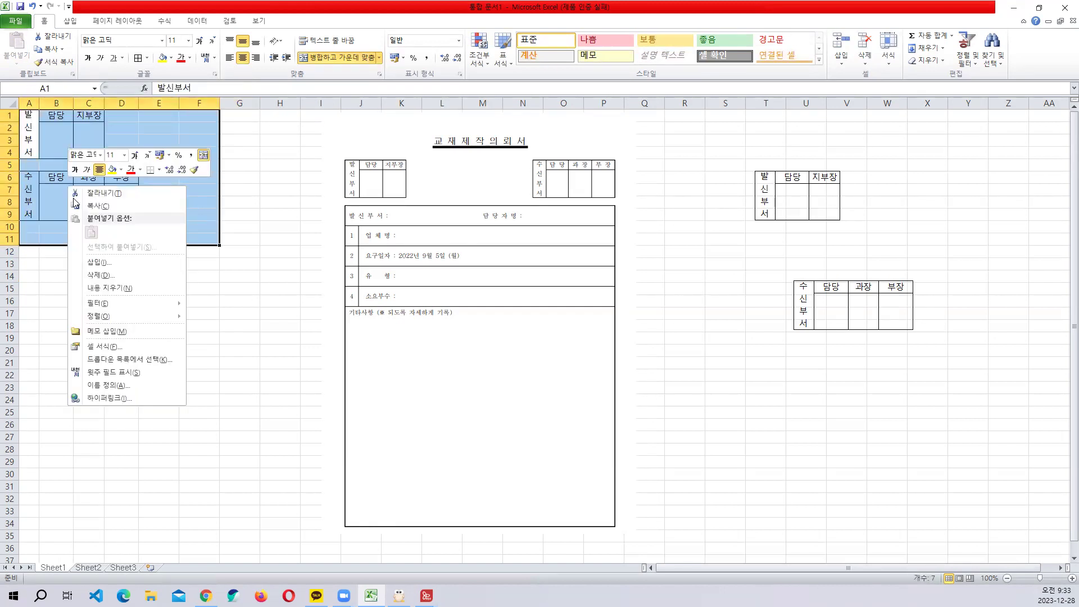
click(110, 276)
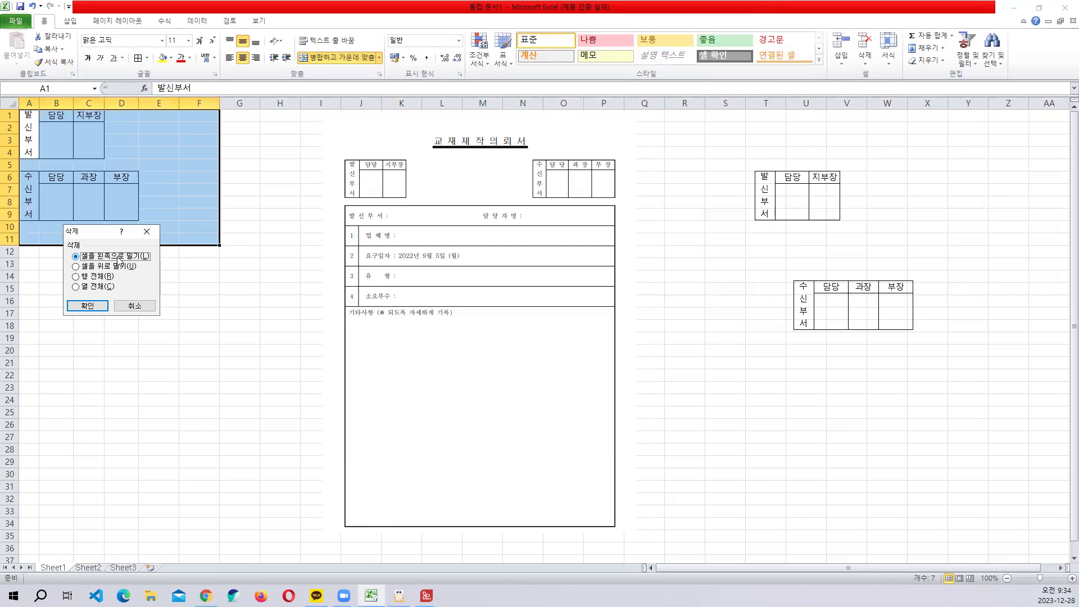
click(87, 306)
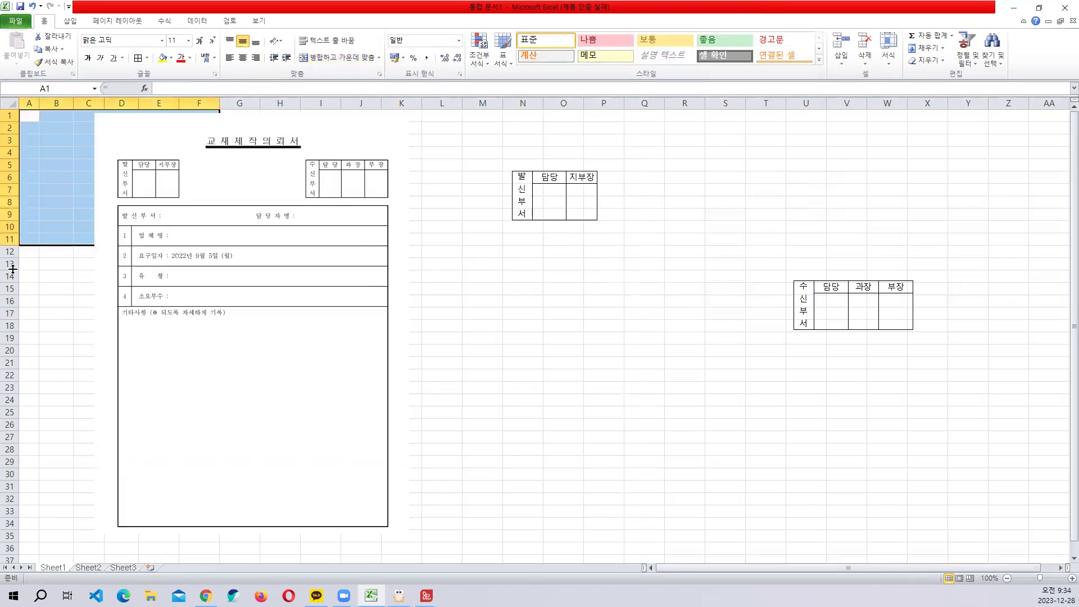
click(34, 272)
- Move the form picture over columns L:R, the 발신부서 picture around V4:X8 and the 수신부서 picture around V12:X16
drag(259, 224, 385, 221)
drag(573, 198, 877, 171)
drag(557, 250, 745, 253)
drag(823, 182, 854, 194)
drag(878, 318, 910, 290)
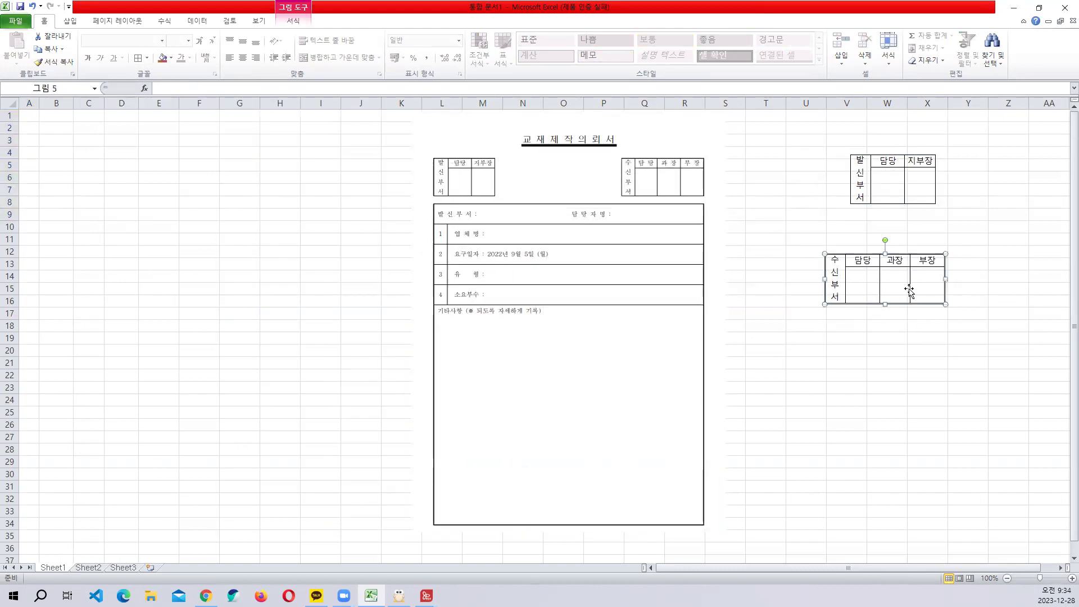
click(472, 245)
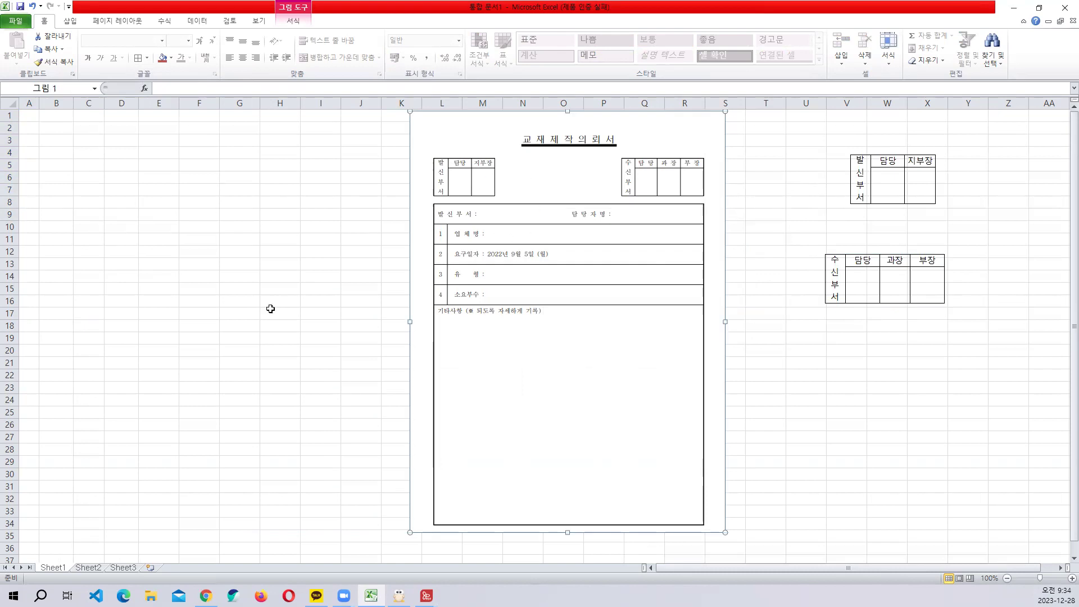
click(20, 154)
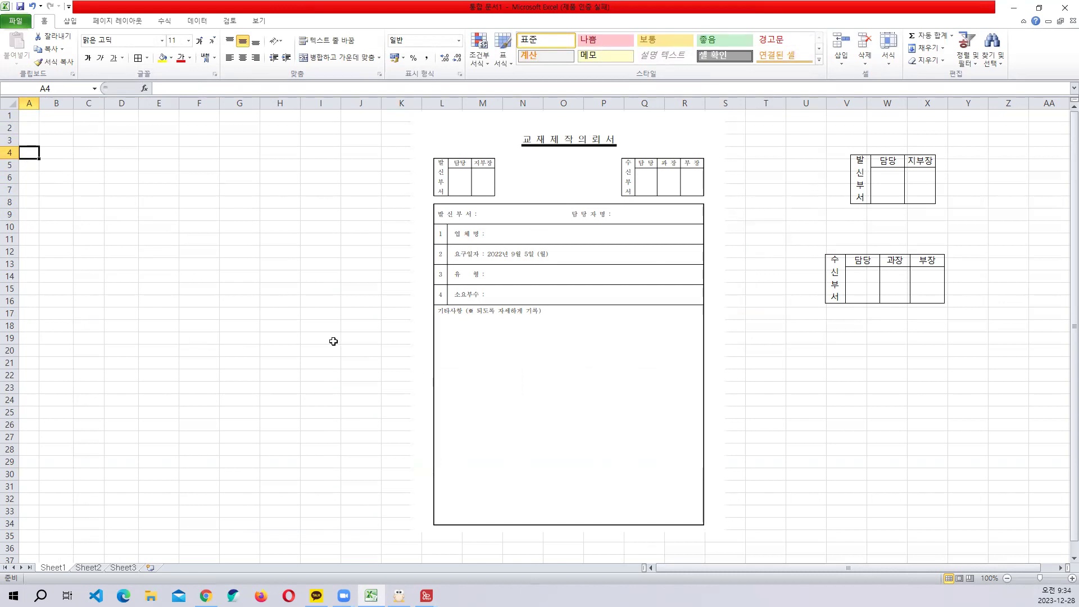
text(ㅂ)
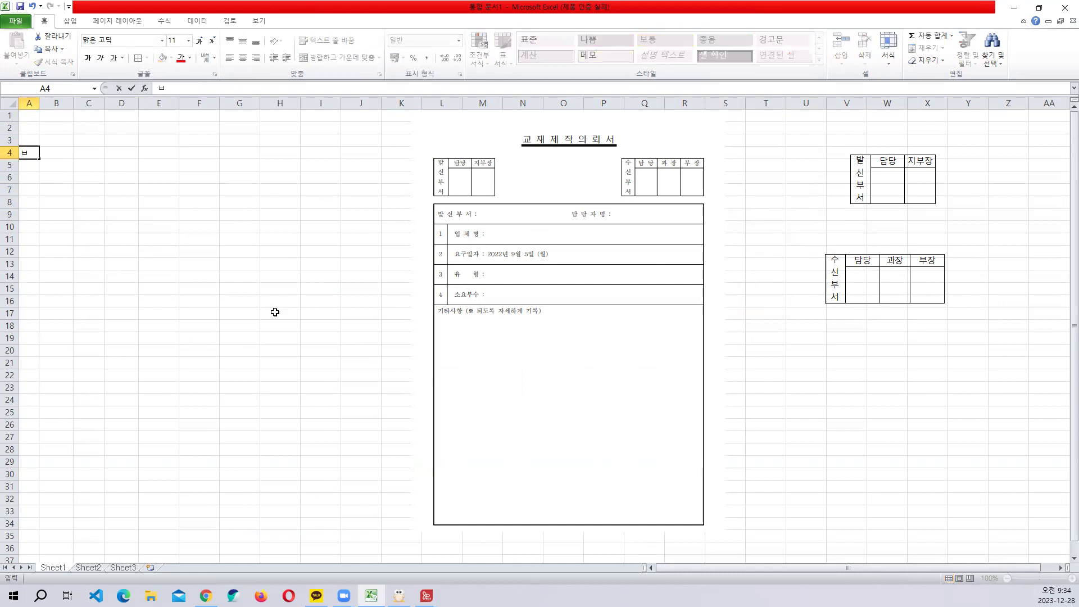
key(Escape)
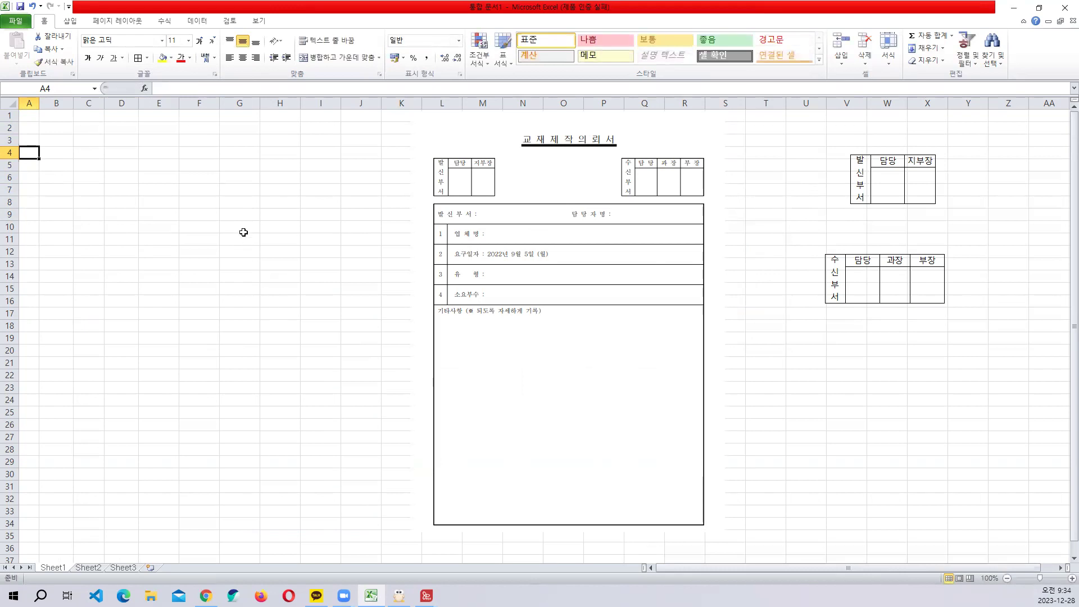
- Merge and center A4:B4 and enter the spaced label "발 신 부 서 :" in it
drag(26, 152, 56, 152)
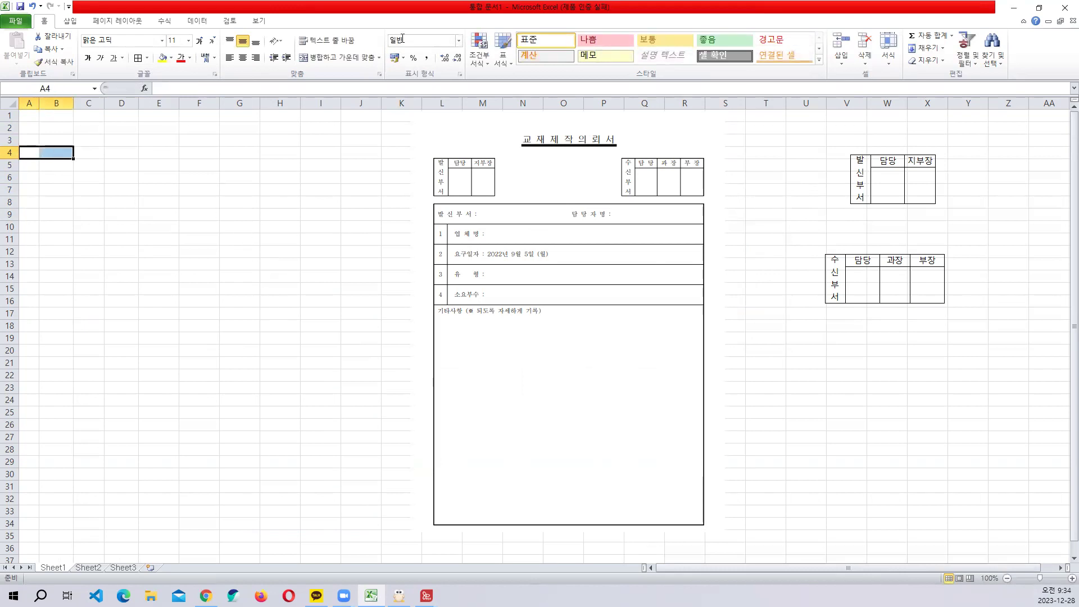
click(365, 63)
ctrl+scroll(152, 247, up, 1)
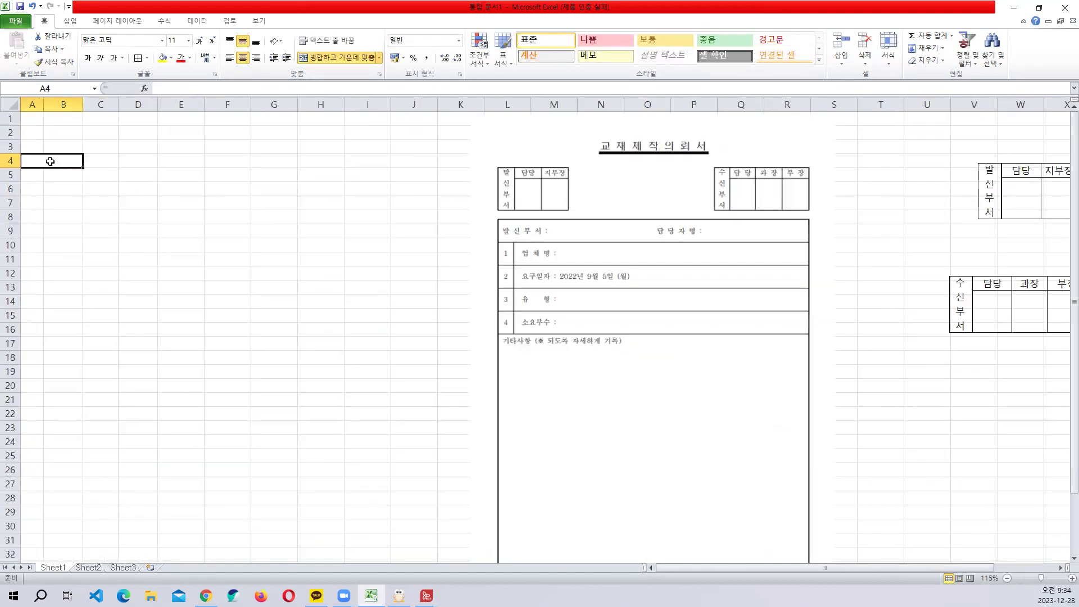
text(바)
text( 신)
text( 부 ㅅ)
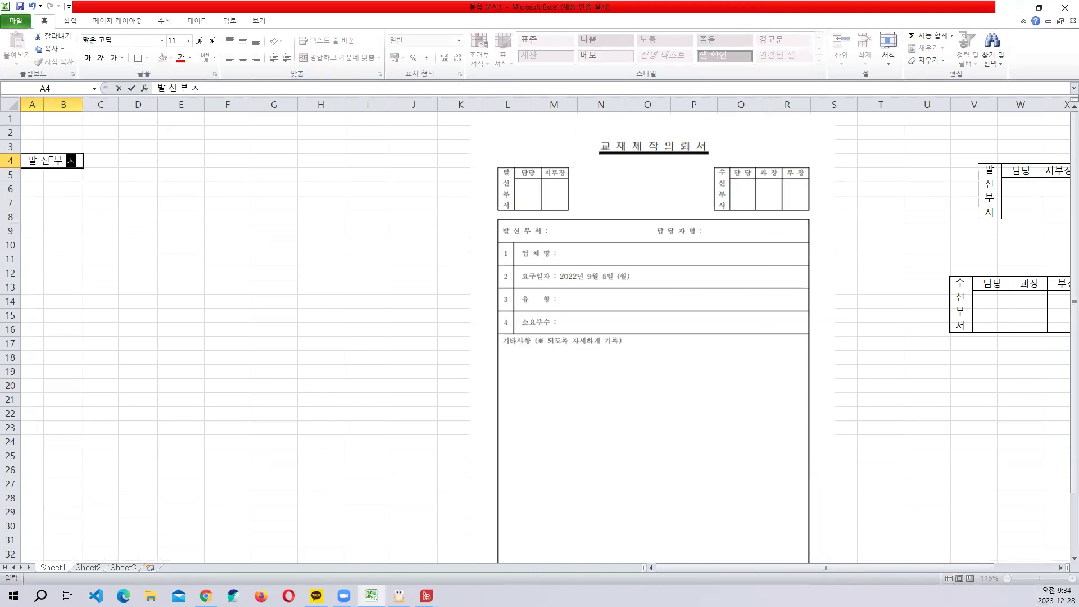
text( :)
click(114, 169)
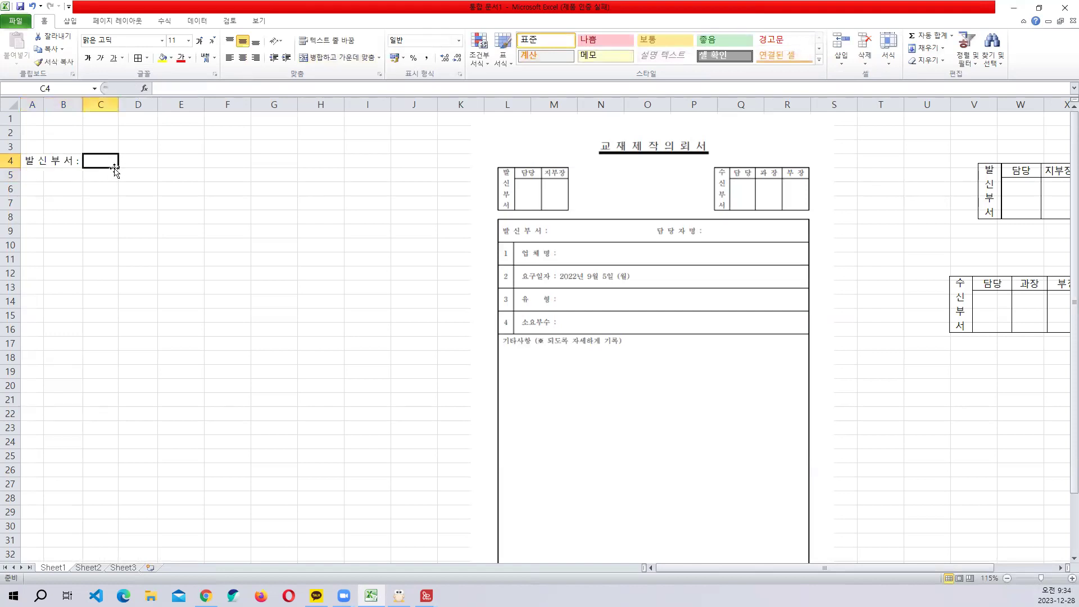
- Number cells A5:A8 from 1 to 4 by entering 1 in A5 and filling down as a series
click(35, 176)
text(1)
key(Return)
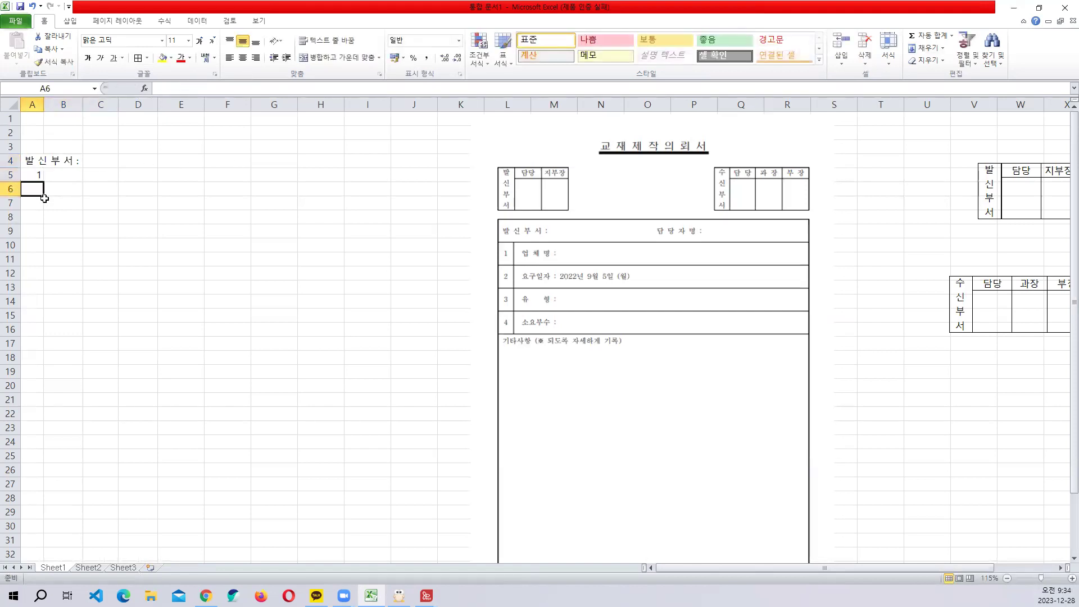
click(36, 178)
drag(42, 181, 49, 223)
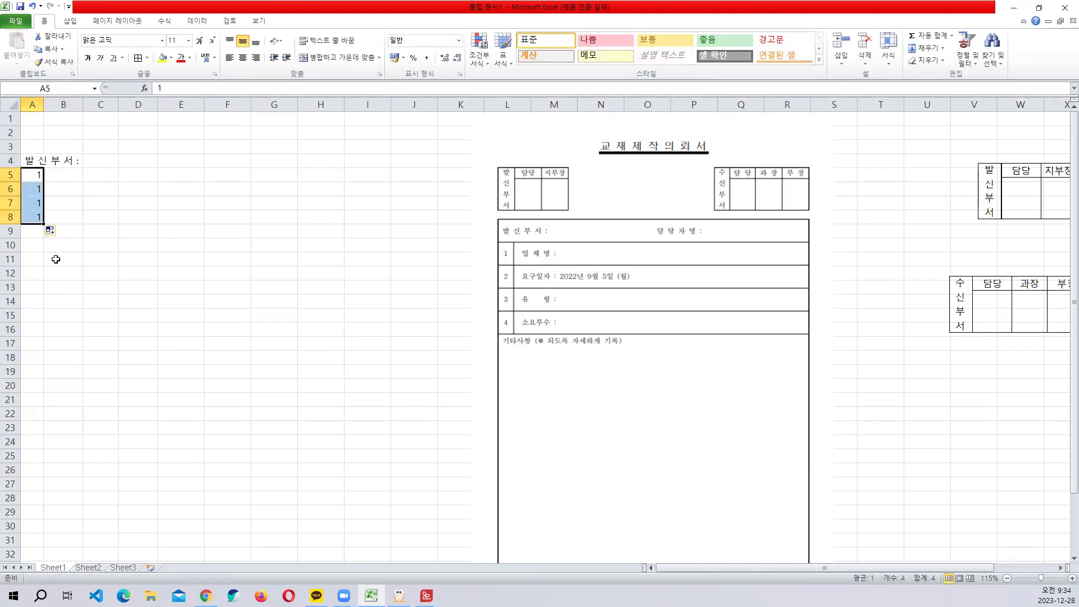
click(49, 230)
click(87, 256)
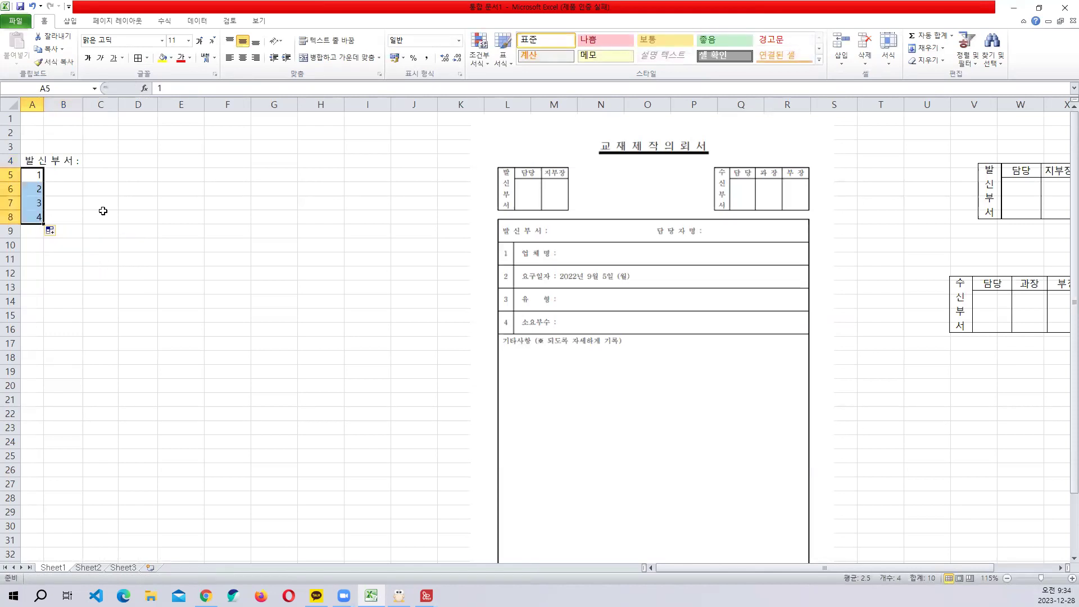
- Enter the label "업체명" in B5
click(69, 174)
text(업체명)
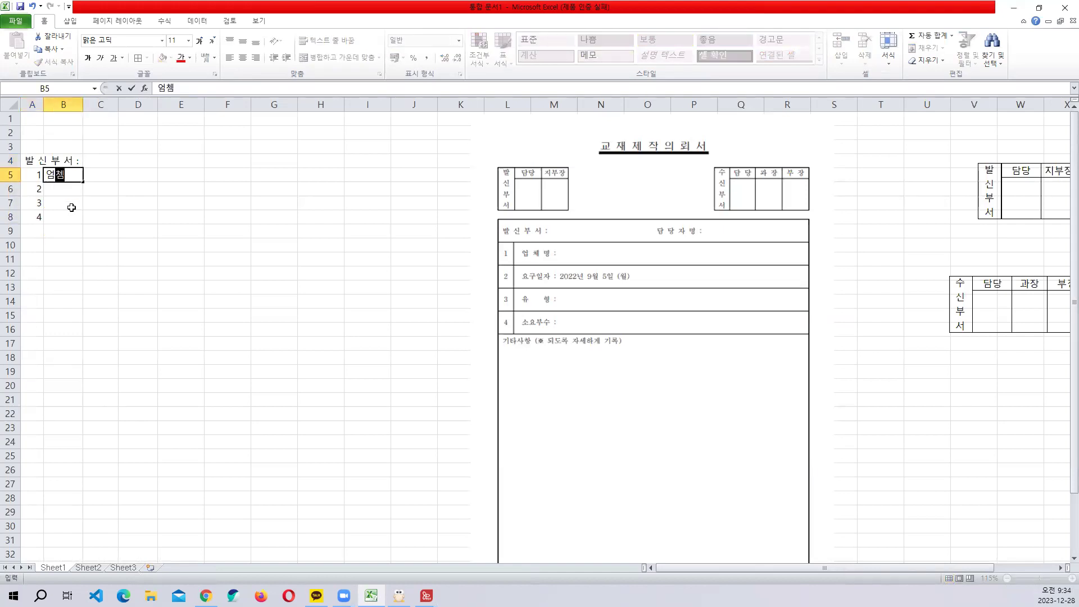
key(Return)
key(Up)
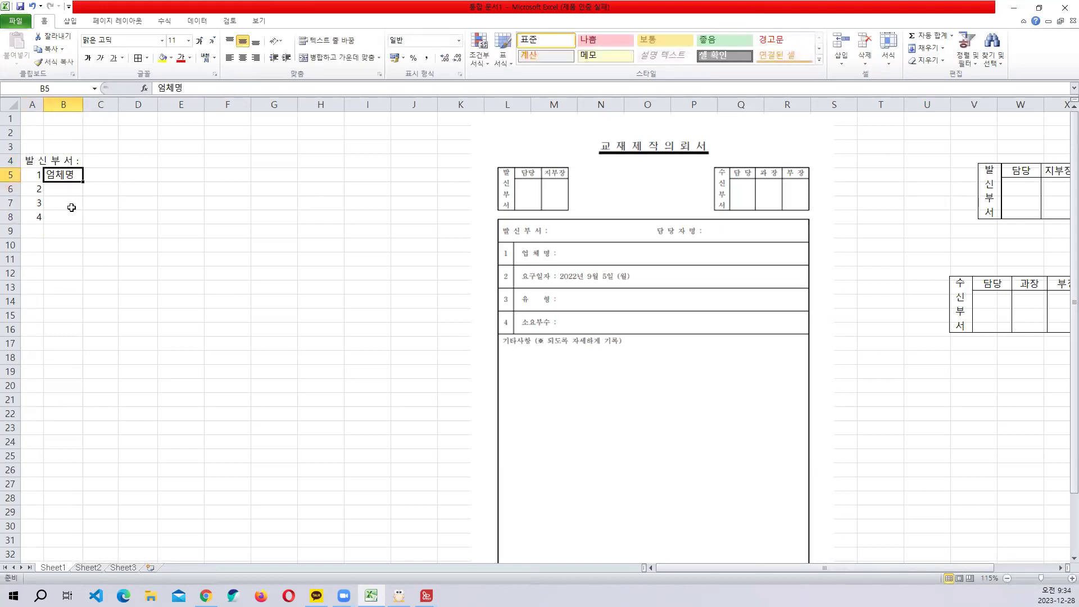
text(업체묘)
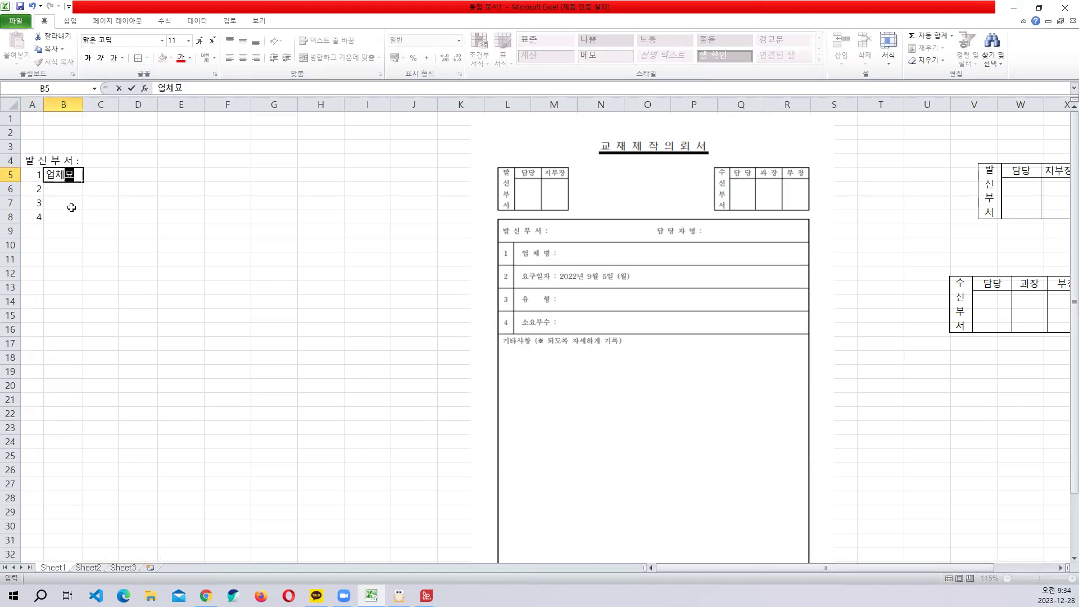
key(BackSpace)
key(BackSpace)
text(명)
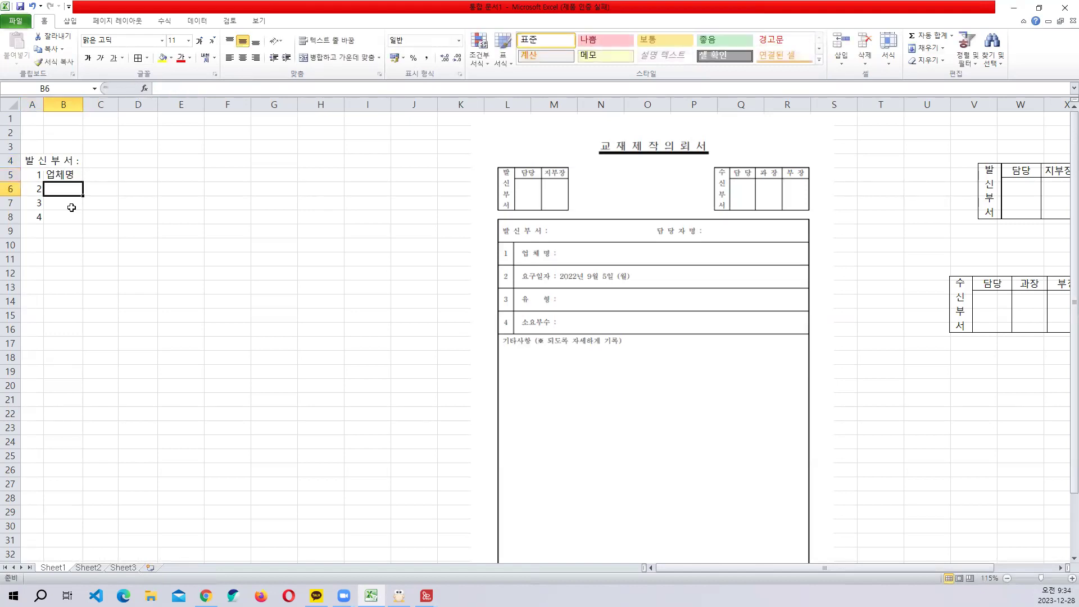
key(Return)
- Enter the labels "요구일자", "유형" and "소요부수" in B6, B7 and B8
text(요구일자)
key(Return)
text(ㅇ)
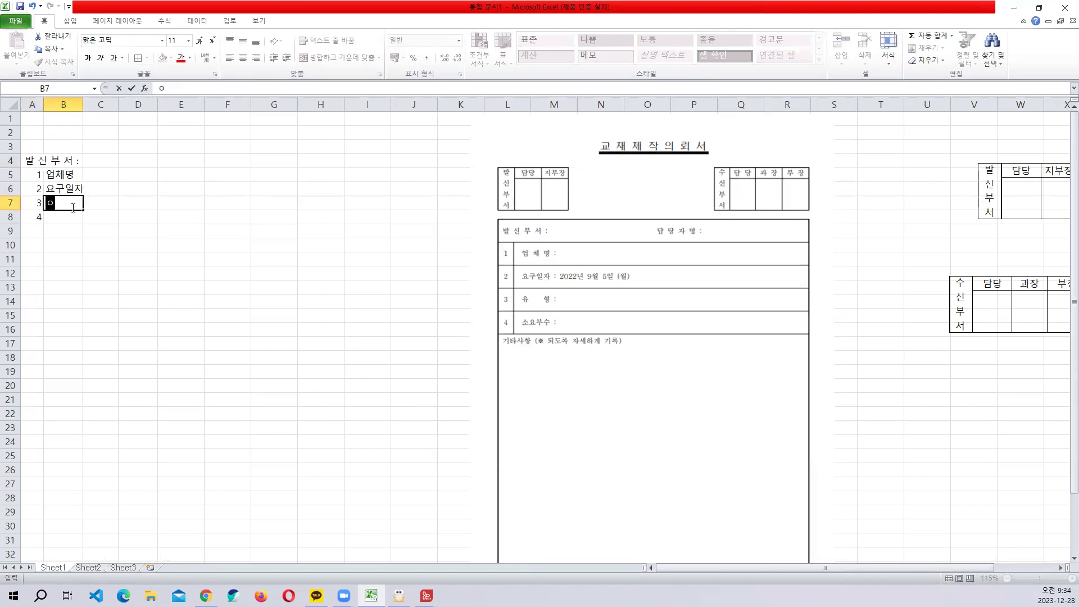
text(유형)
key(Return)
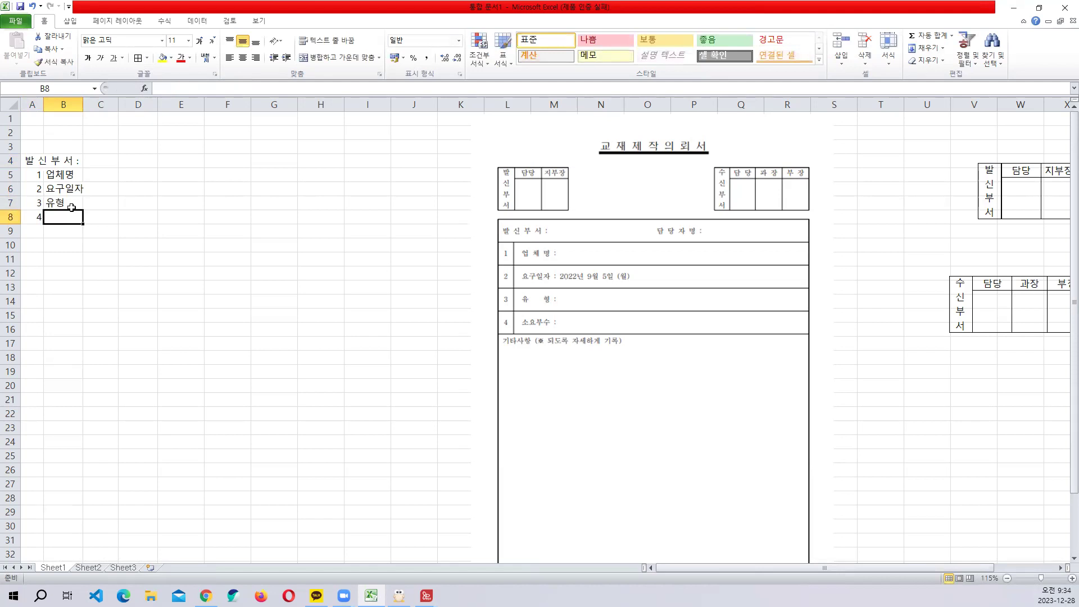
text(소)
text(요부수)
key(Return)
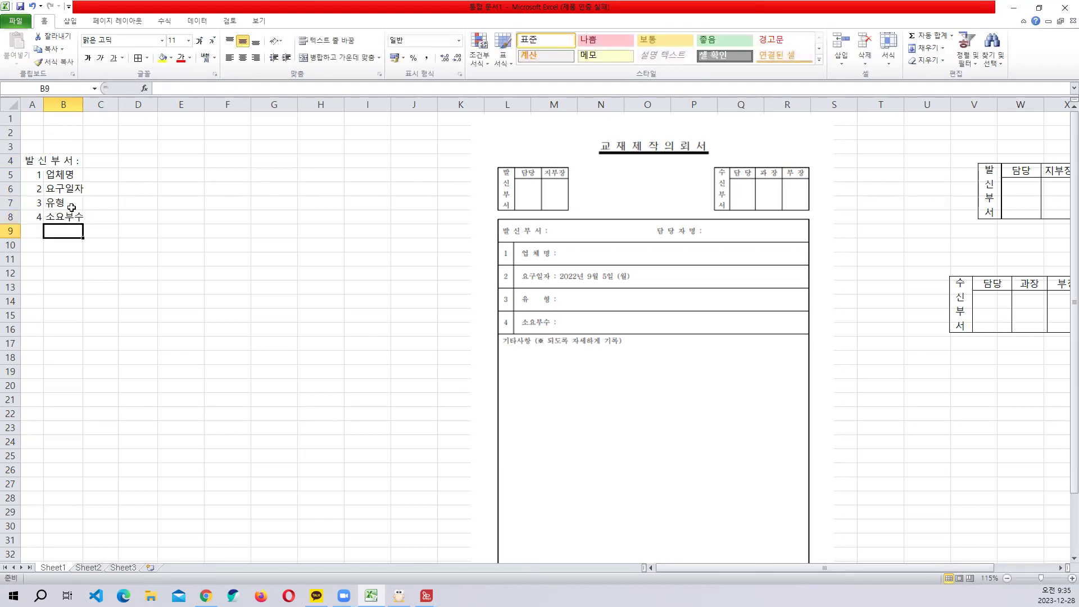
- Widen column B and center the labels in B5:B8
drag(68, 176, 68, 217)
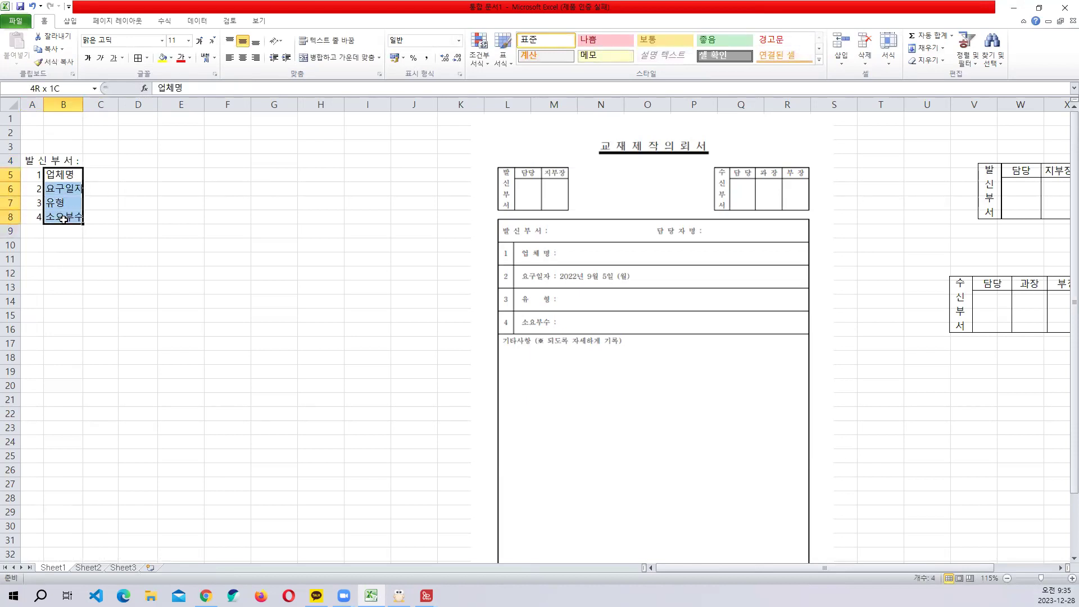
drag(87, 104, 100, 105)
click(243, 58)
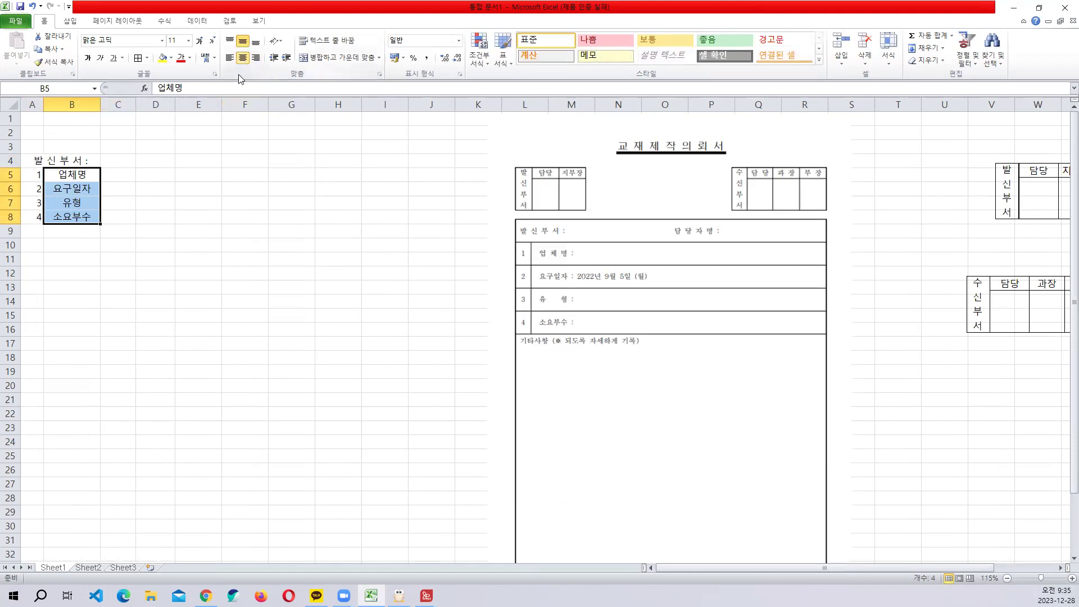
- Insert spaces between the characters of "업체명" in B5 and "유형" in B7 to match the width of the other labels
double_click(67, 174)
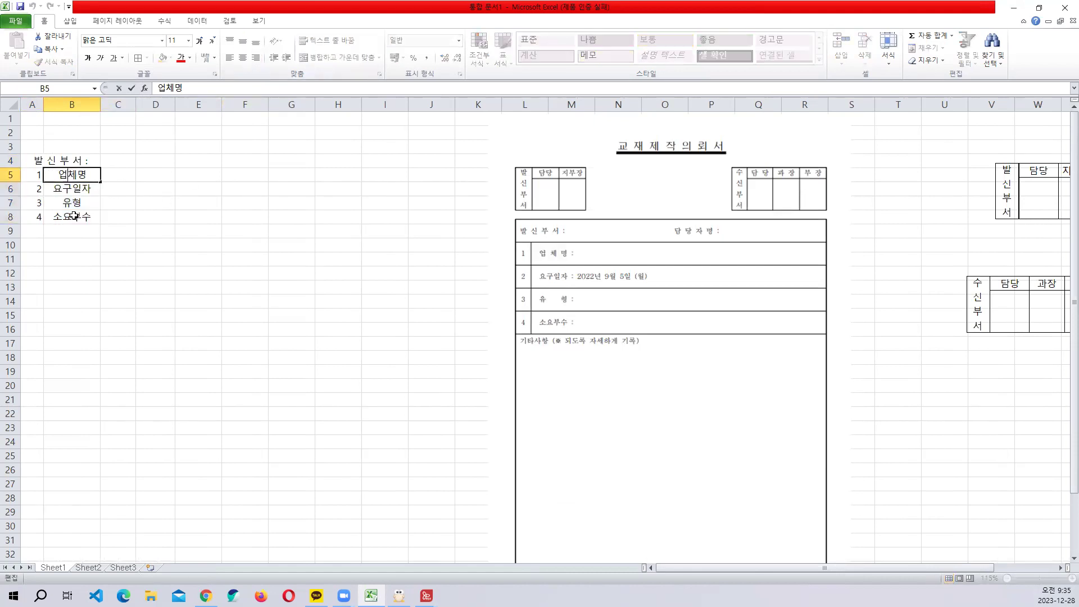
click(81, 176)
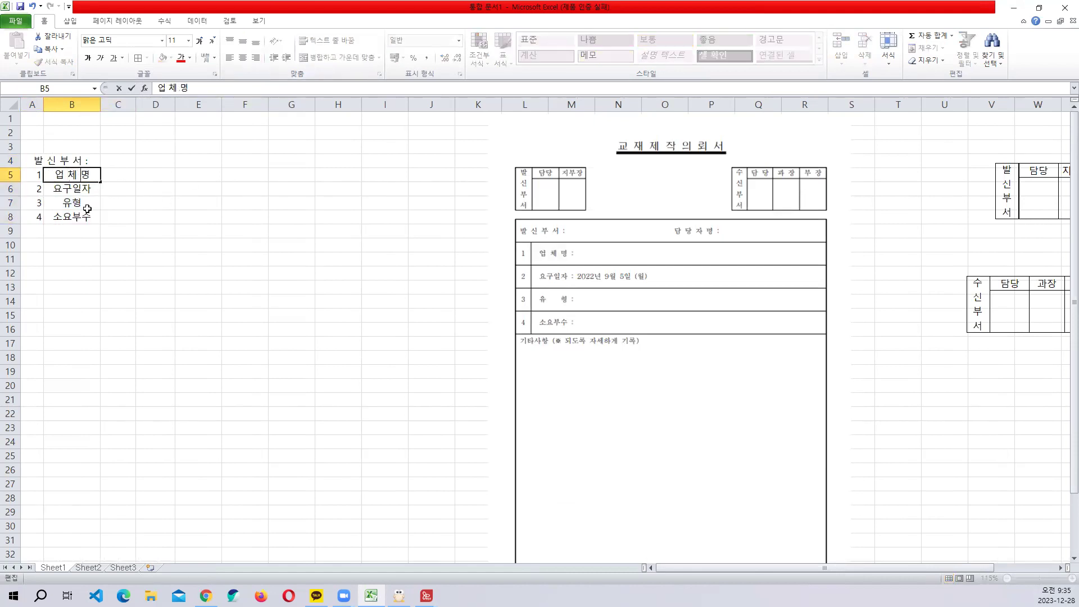
double_click(72, 203)
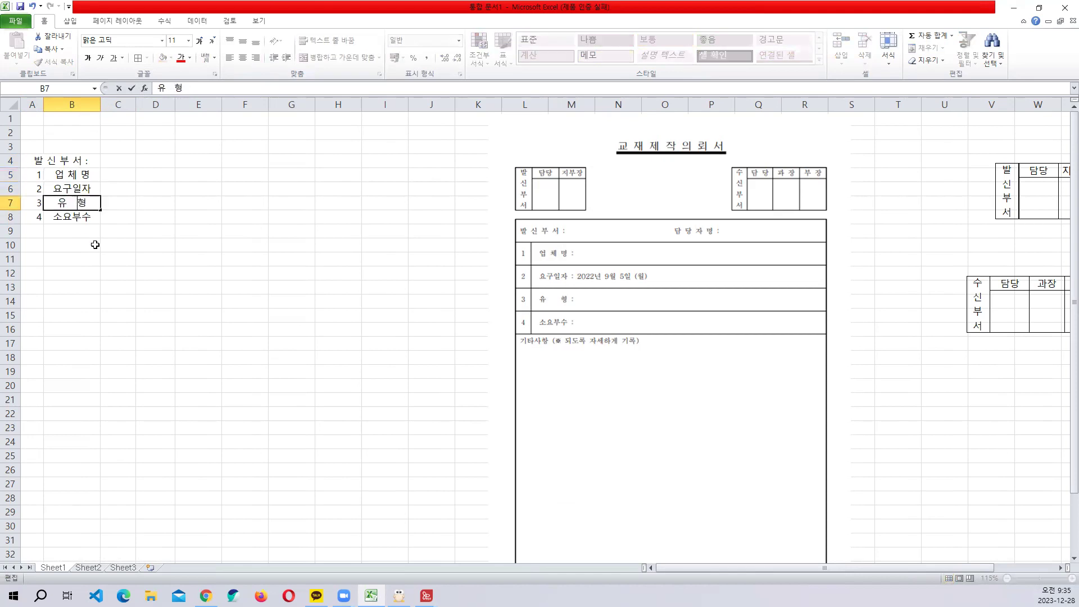
click(155, 272)
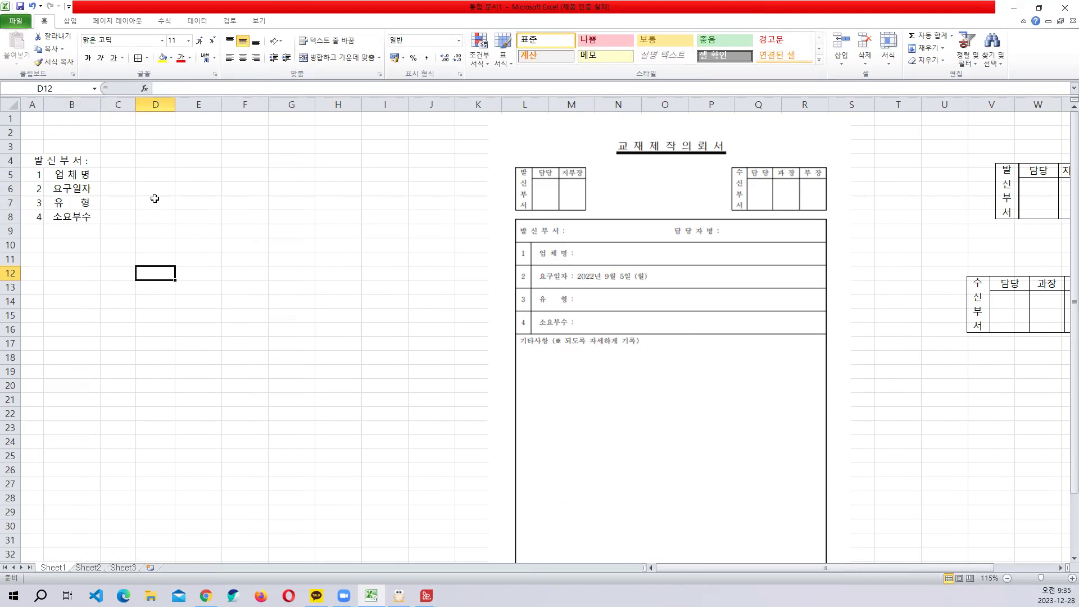
click(108, 163)
text(:)
key(Return)
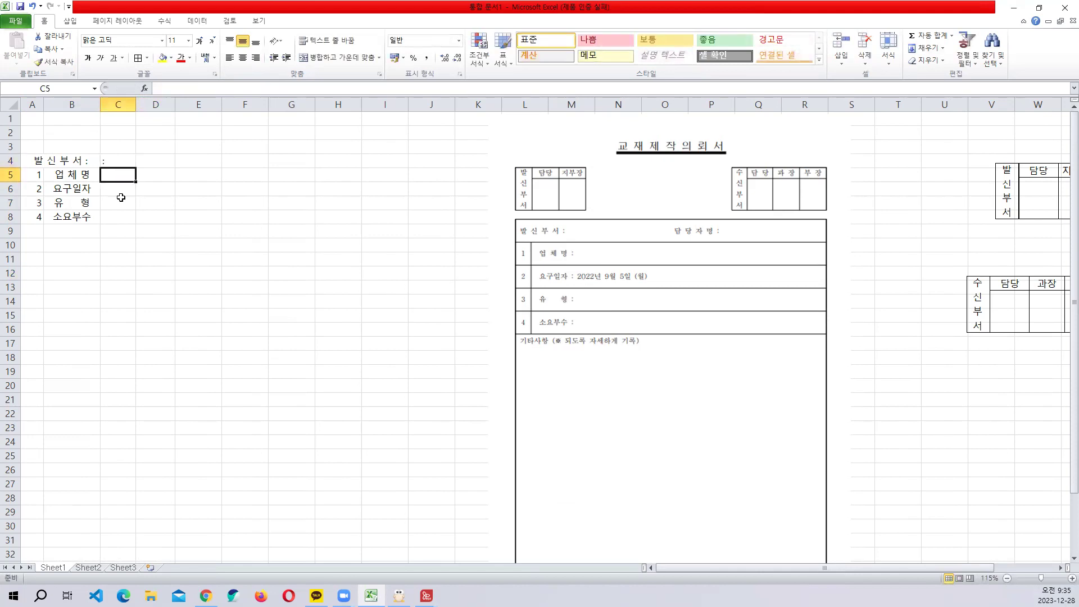
key(ctrl+z)
- Enter a colon in each of the cells C5:C8 and narrow column C to fit
key(Down)
text(:)
key(Return)
text(:)
key(Return)
text(:)
key(Return)
text(:)
key(Return)
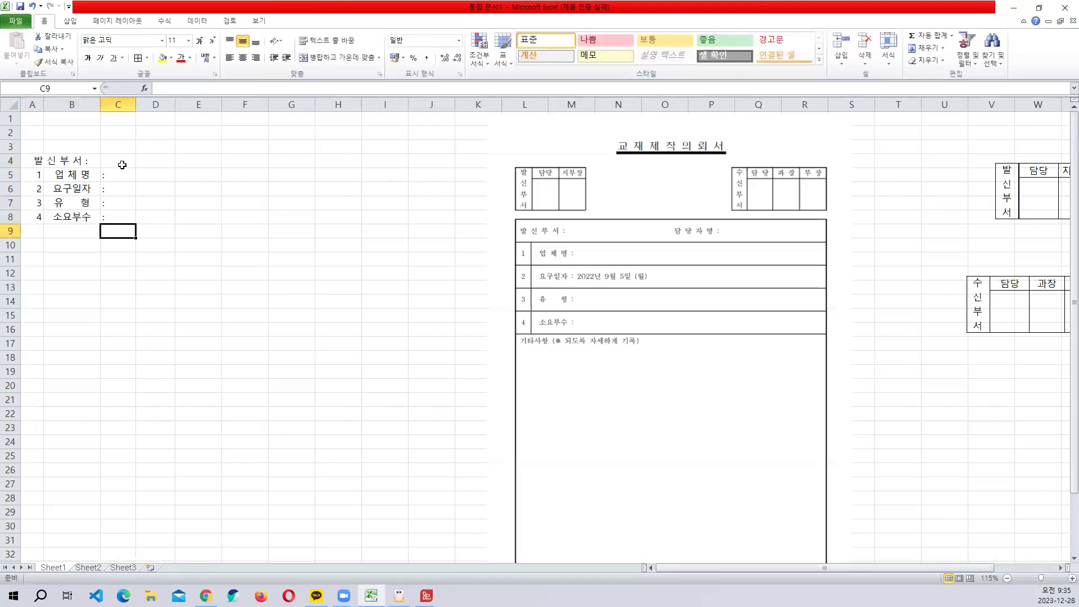
drag(137, 100, 115, 108)
- Enter the request date "2022년 9월 5일 (원)" in D6
click(133, 190)
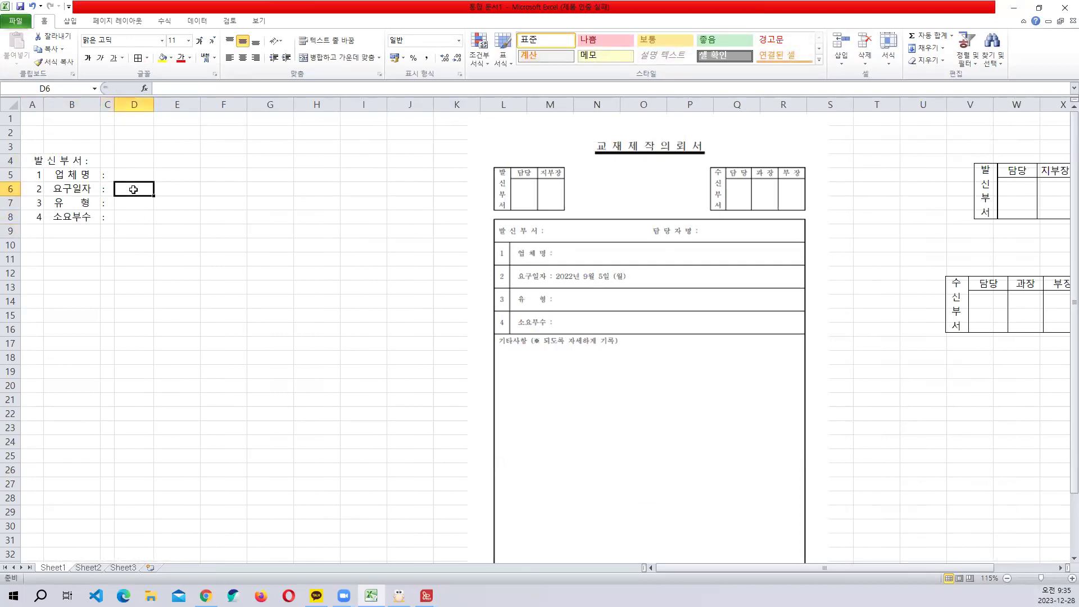
text(20)
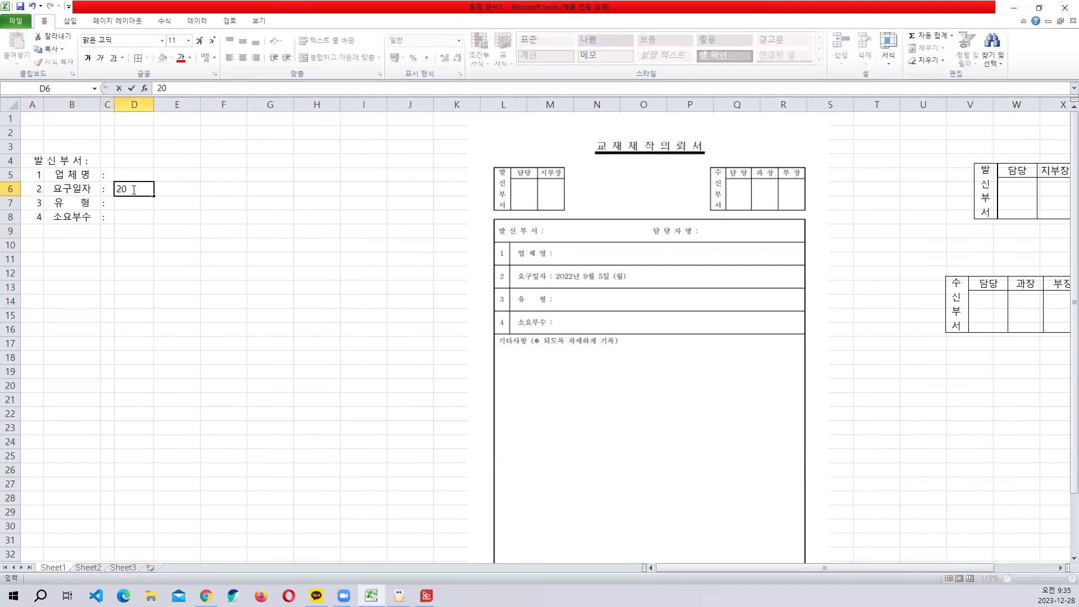
text(22년 9월 5일 (원)
key(BackSpace)
text(월))
key(Return)
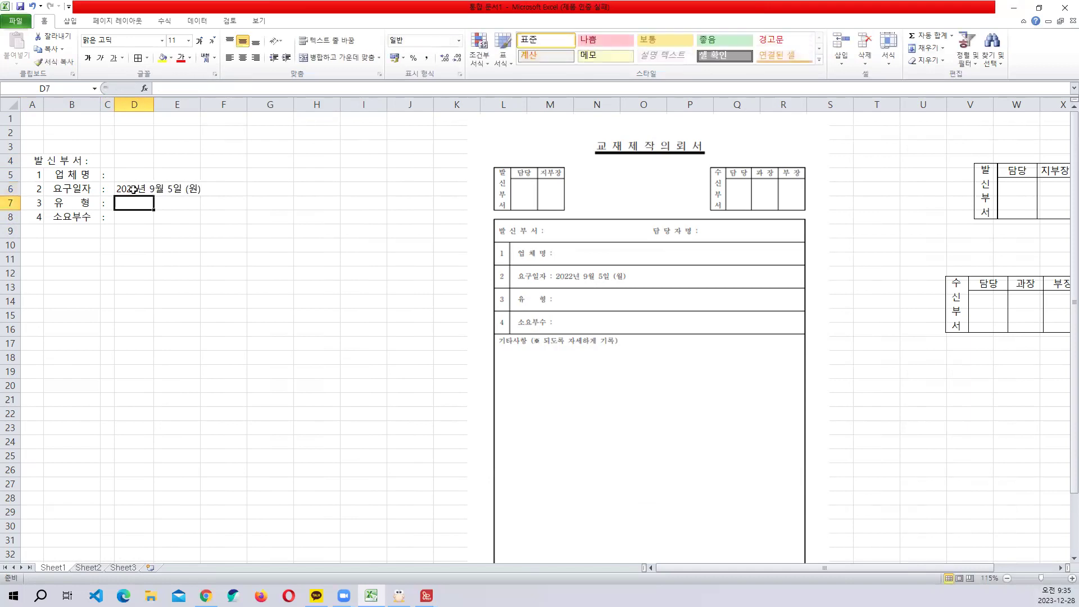
click(260, 174)
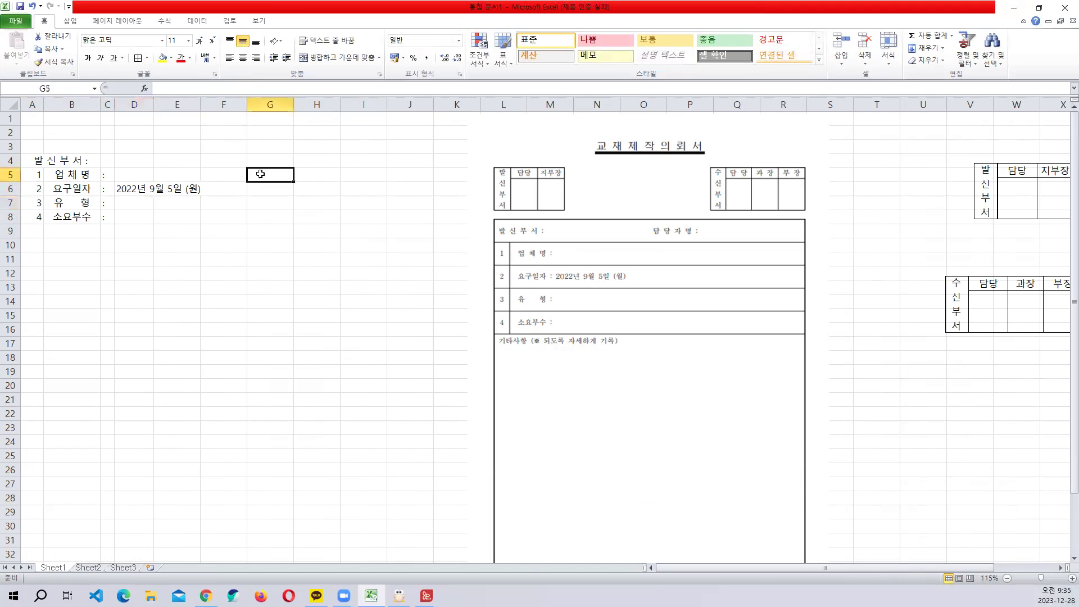
- Enter the label "담 당 자 명 :" in G4 and widen column G to fit it
click(48, 158)
click(265, 159)
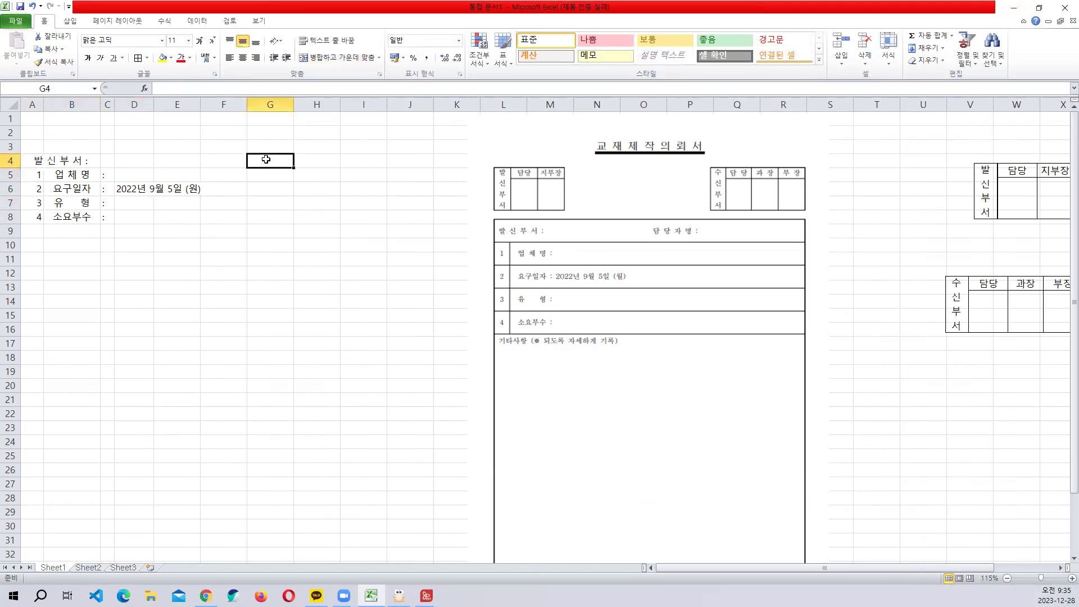
text(다)
text( ㄷ)
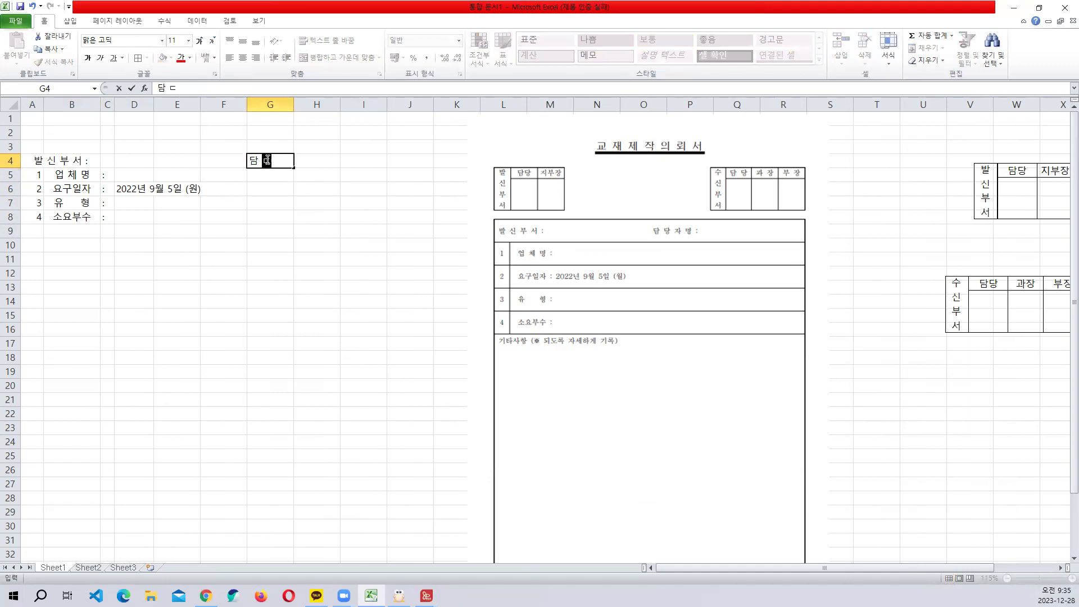
text( 자 명 :)
key(Return)
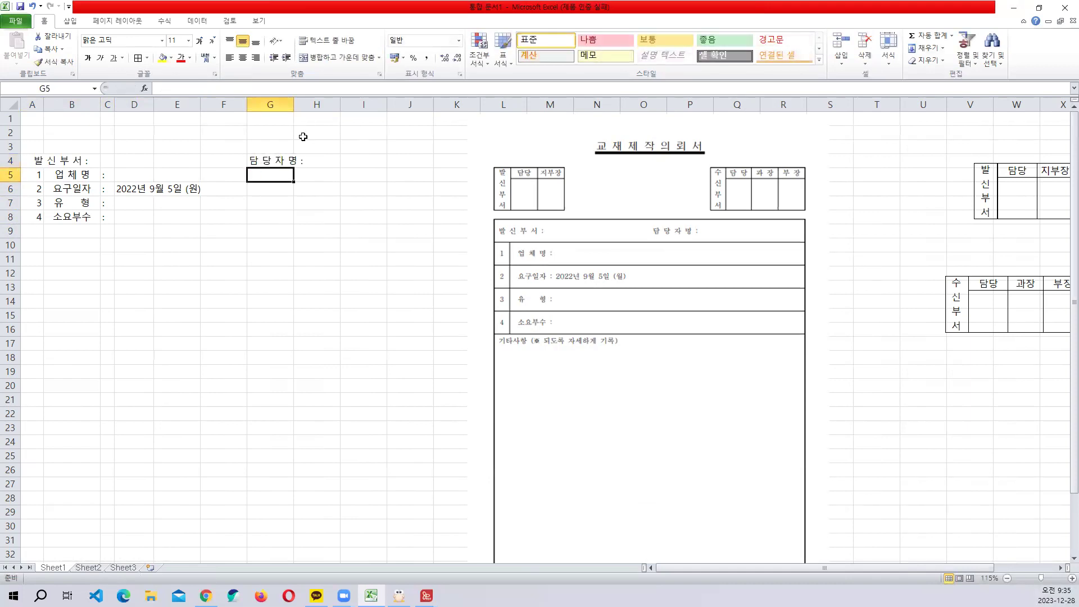
drag(294, 104, 308, 104)
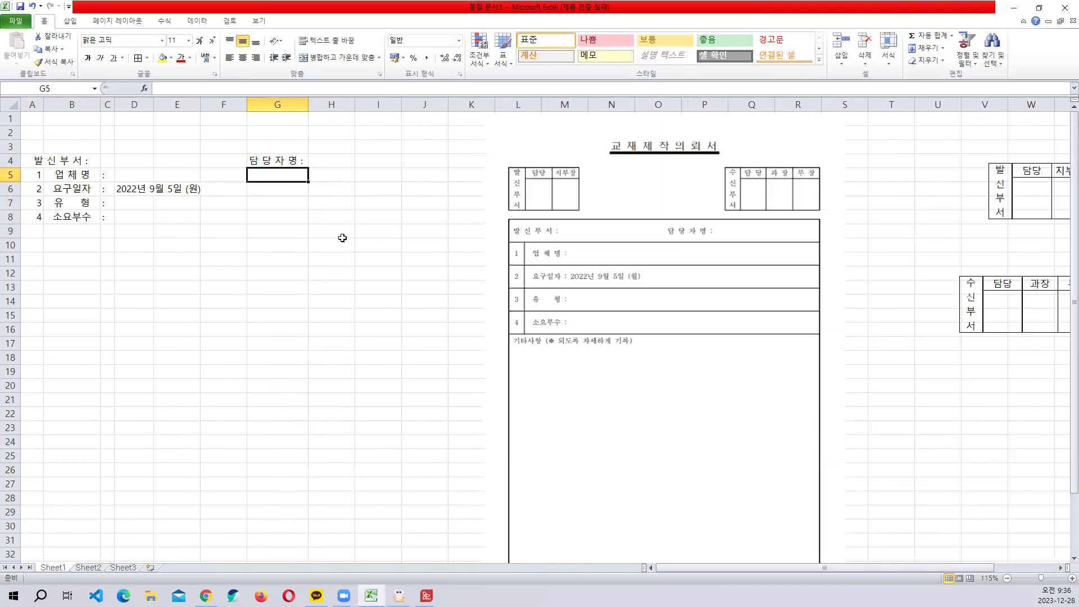
- Clear the label in G4 and re-enter it as "담 당 자 명 :"
click(262, 163)
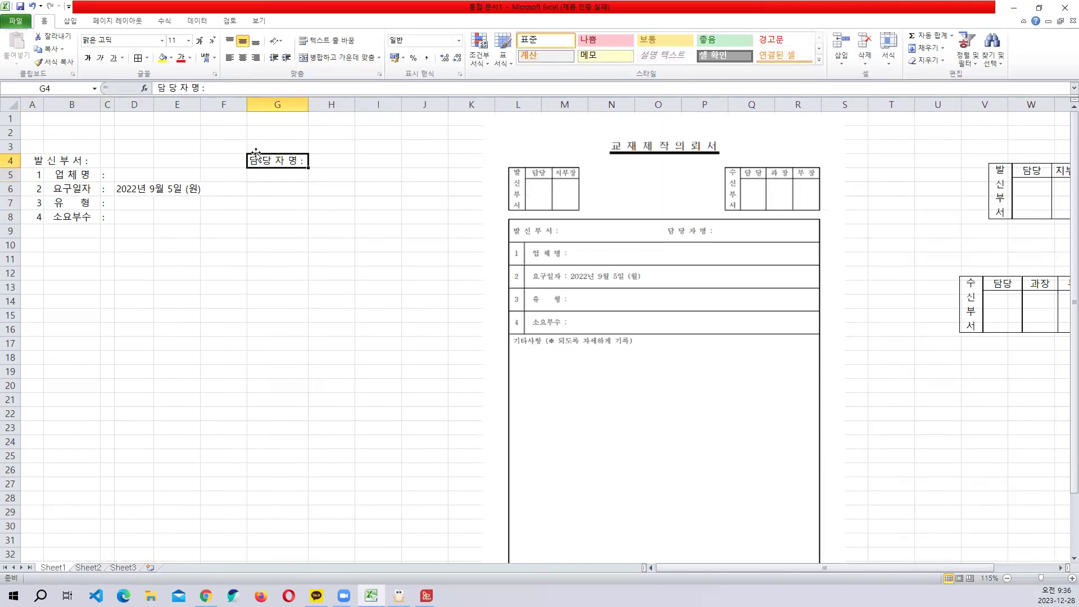
key(Delete)
key(Left)
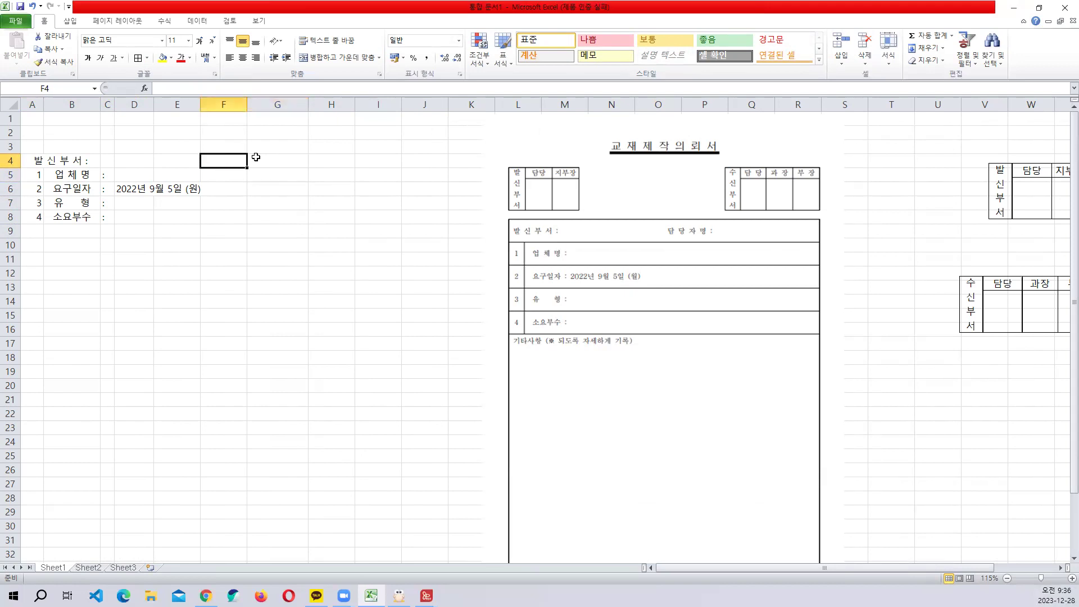
click(256, 158)
text(담다)
key(BackSpace)
key(BackSpace)
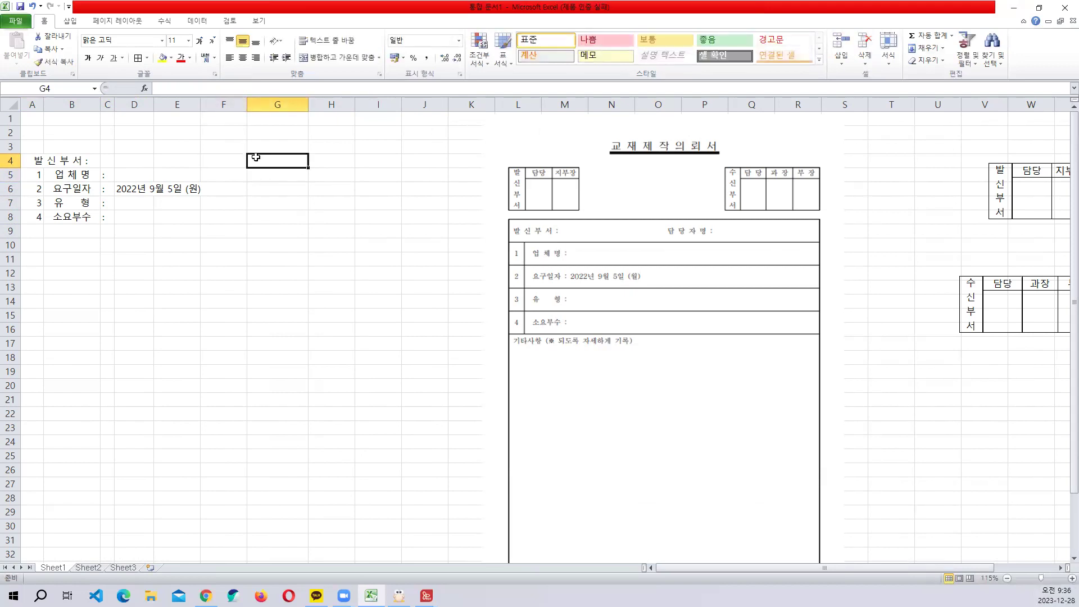
text(당 부)
key(BackSpace)
text(자 명 )
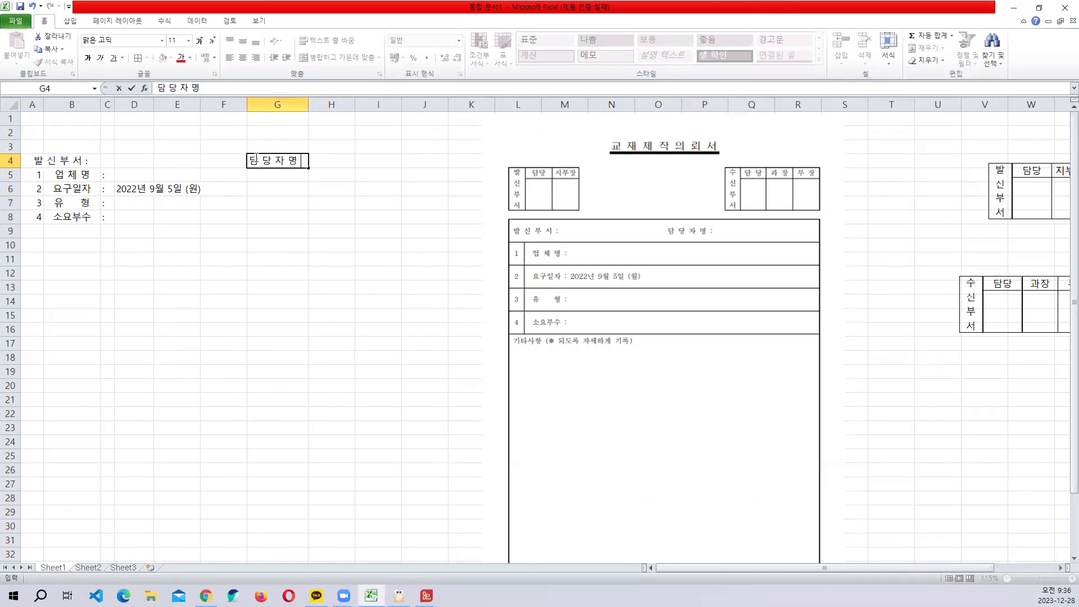
text(:)
key(Return)
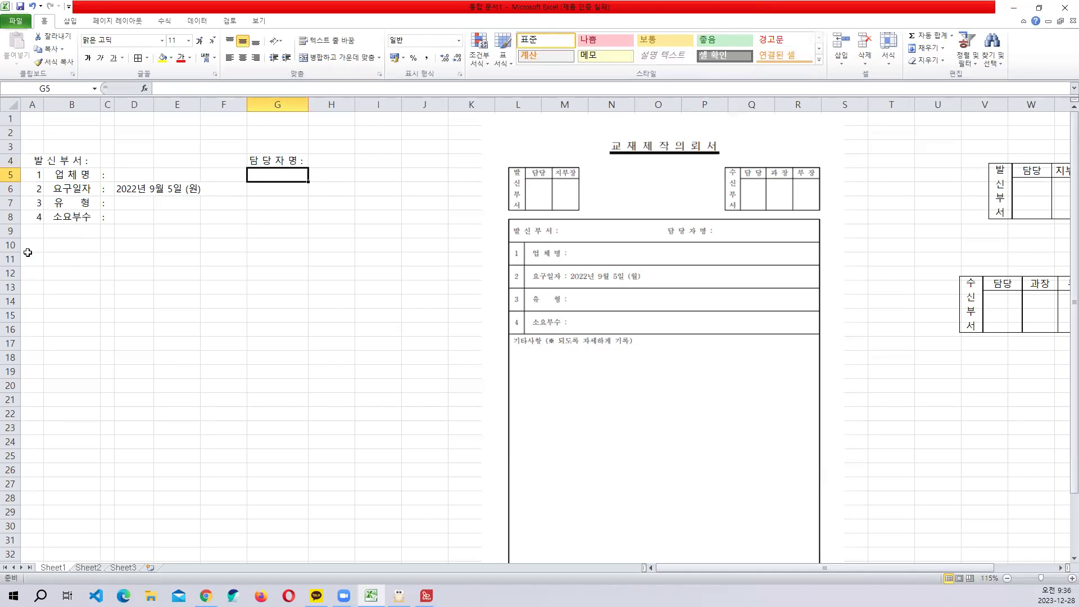
- Enter the note "기타사항 (※ 되도록 자세하게 기록)" in B11, including the ※ special character
click(52, 255)
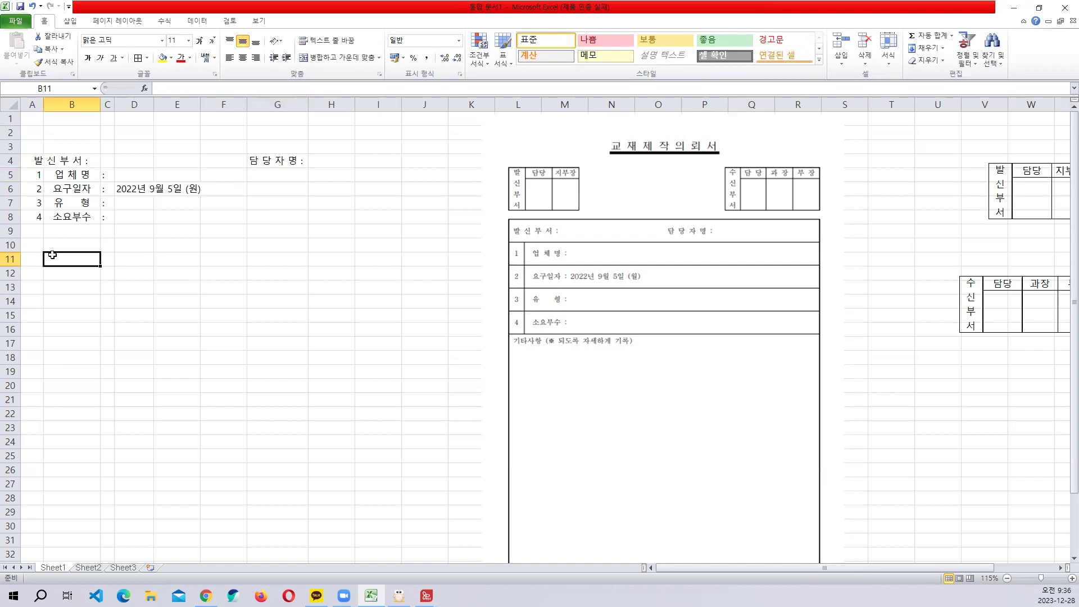
text(기타사항 )
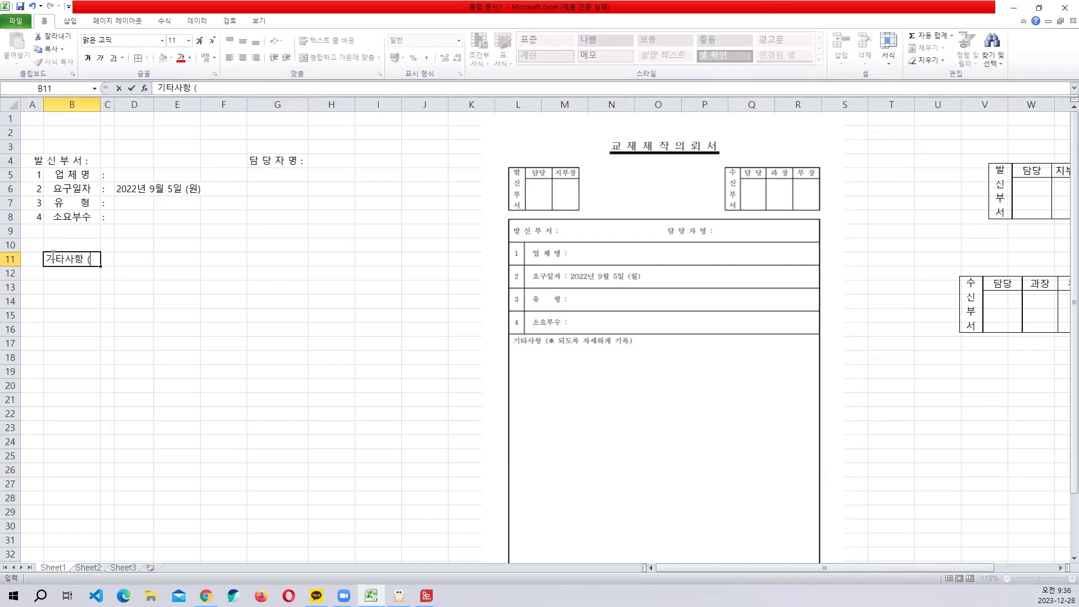
text((ㅁ)
key(Hangul_Hanja)
key(Down)
key(Down)
key(Down)
key(Down)
key(Down)
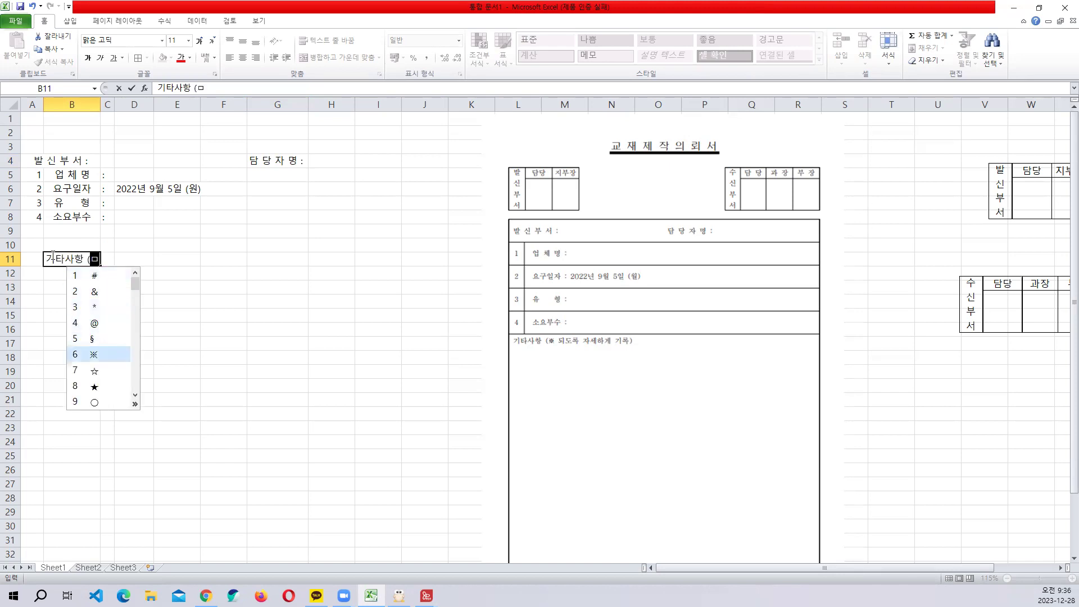
key(Return)
text(도)
text(도록 자)
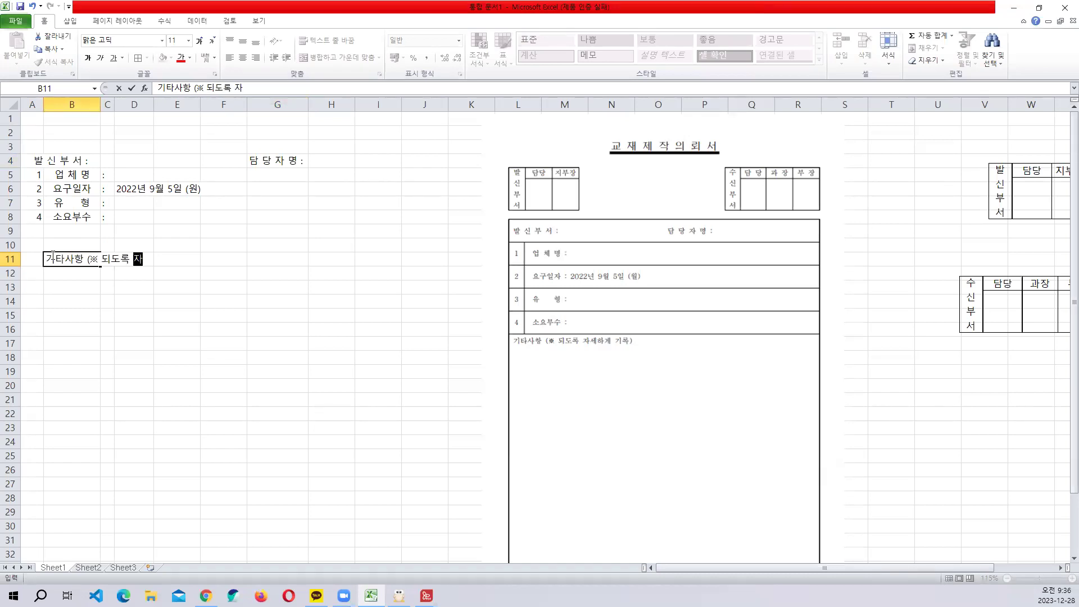
text(세하게 기론)
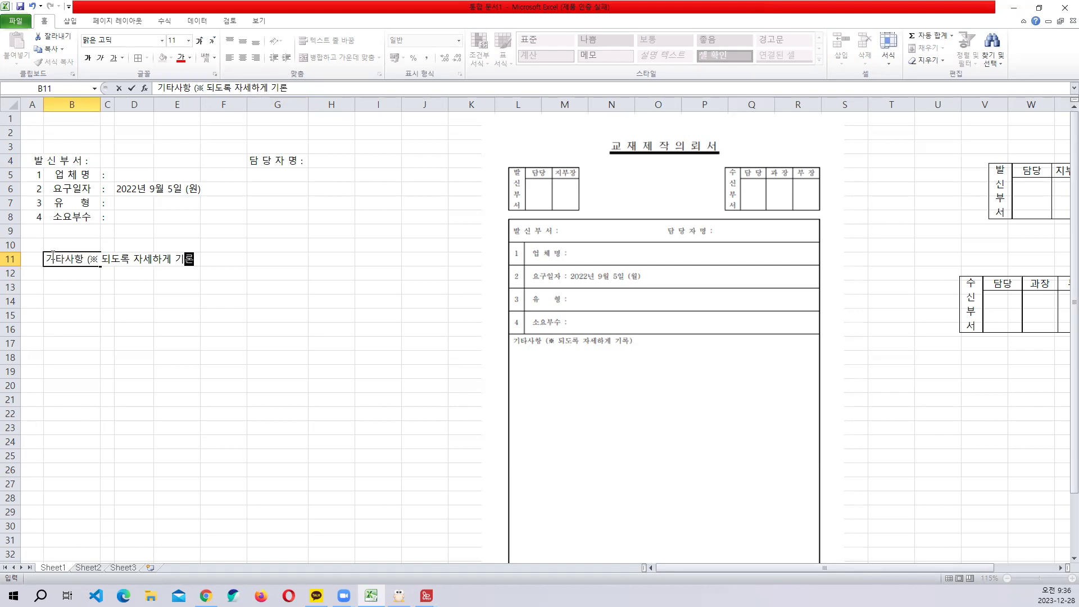
key(BackSpace)
text(록))
key(Return)
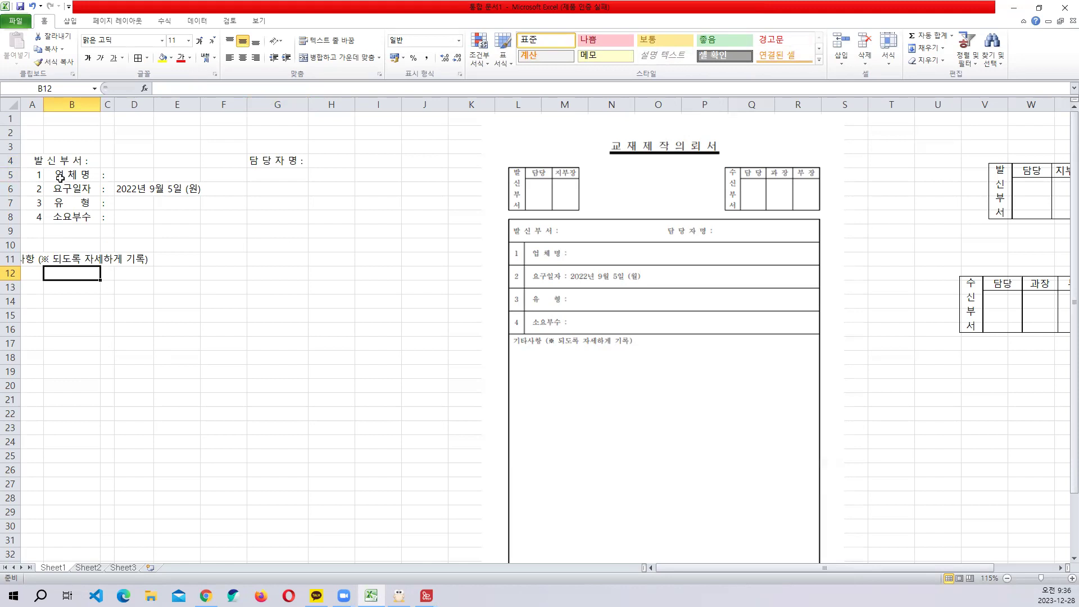
- Apply all borders to the form range A4:I8
drag(33, 159, 349, 214)
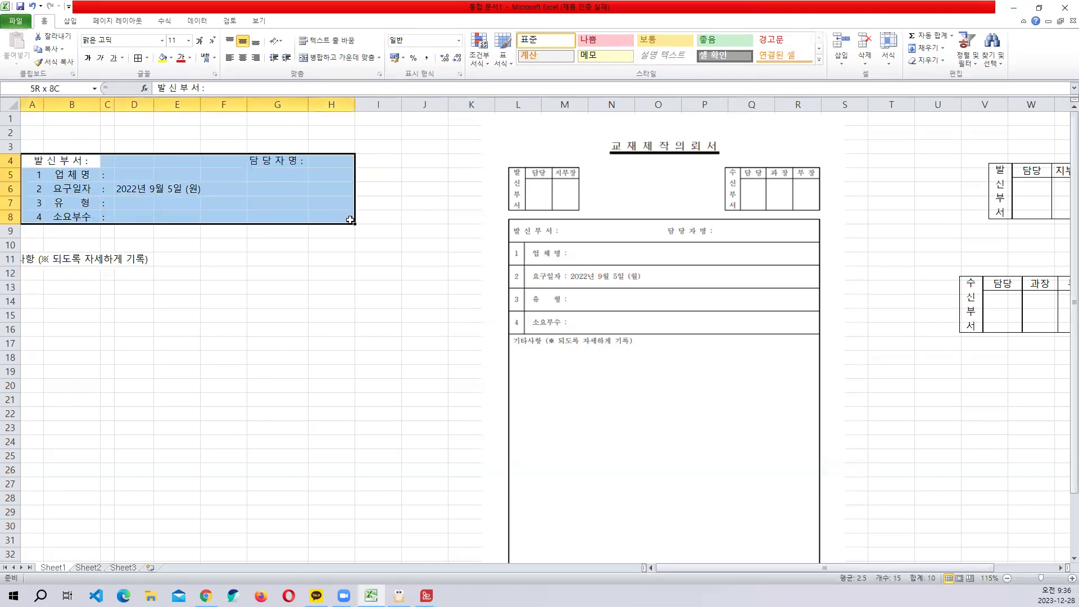
click(74, 213)
drag(36, 159, 263, 234)
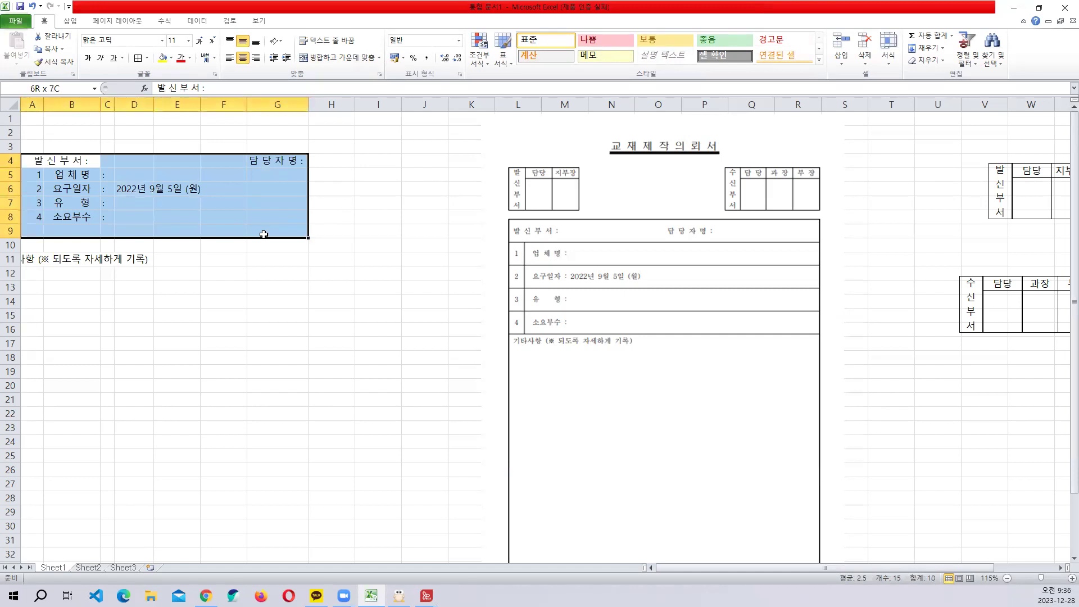
click(126, 206)
drag(37, 158, 387, 221)
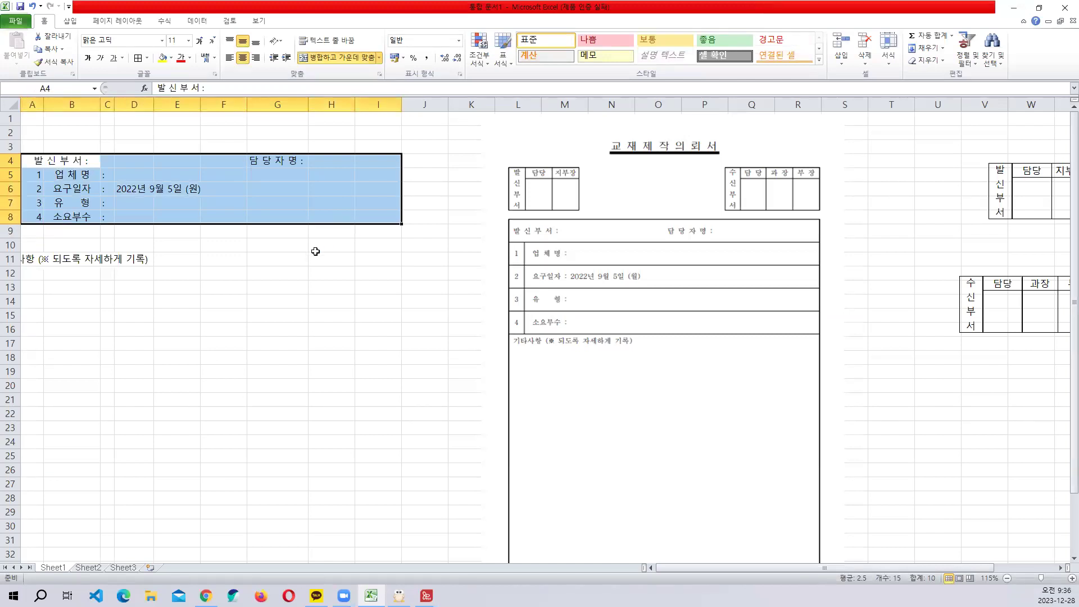
click(147, 58)
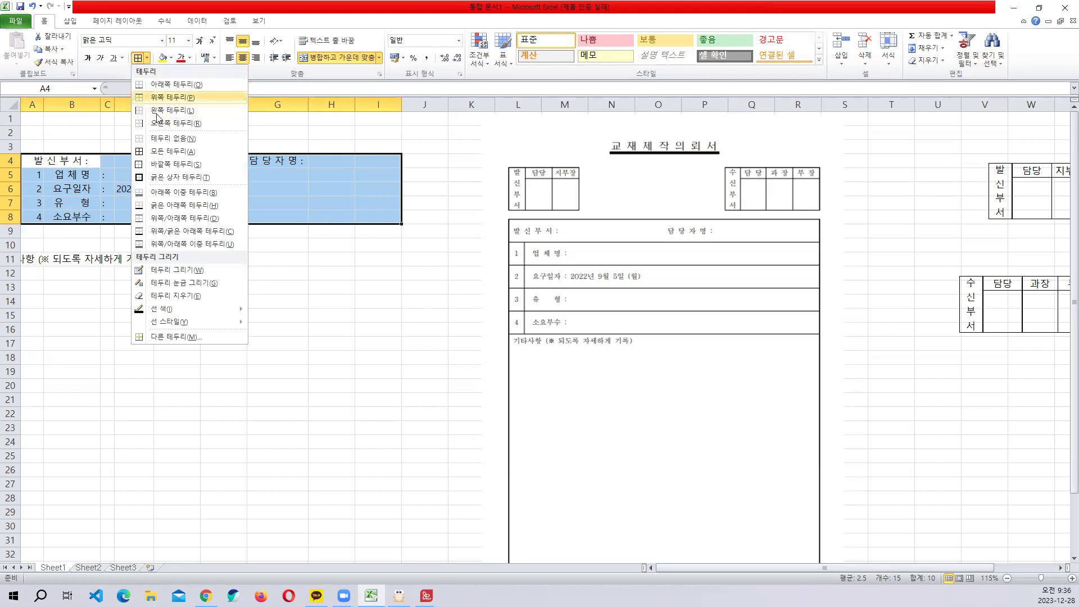
click(164, 154)
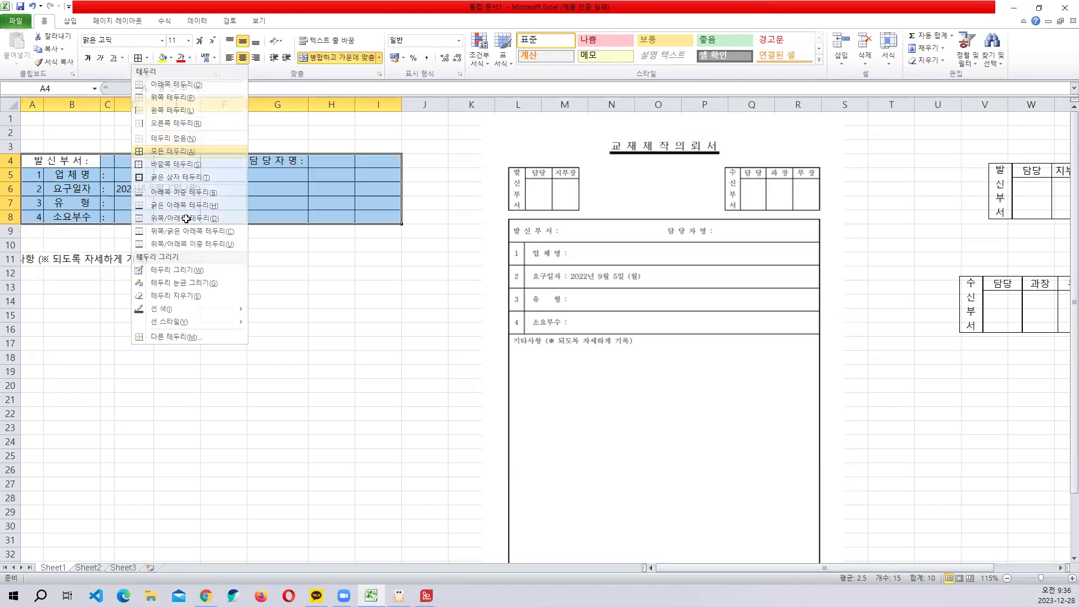
click(257, 271)
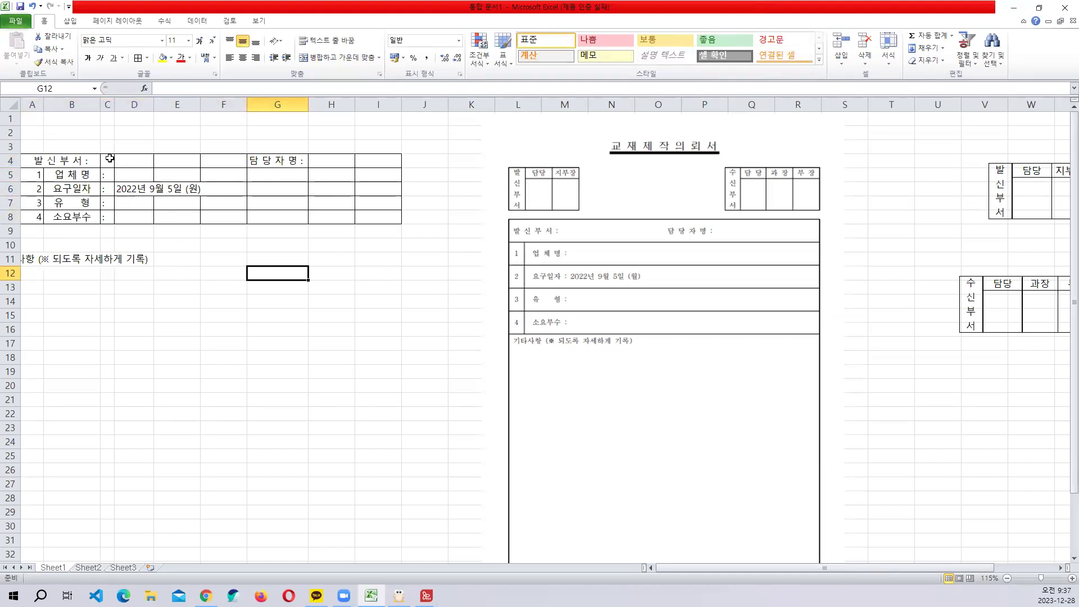
- Merge and center the blank cells C4:F4 beside the "발 신 부 서 :" label
click(91, 161)
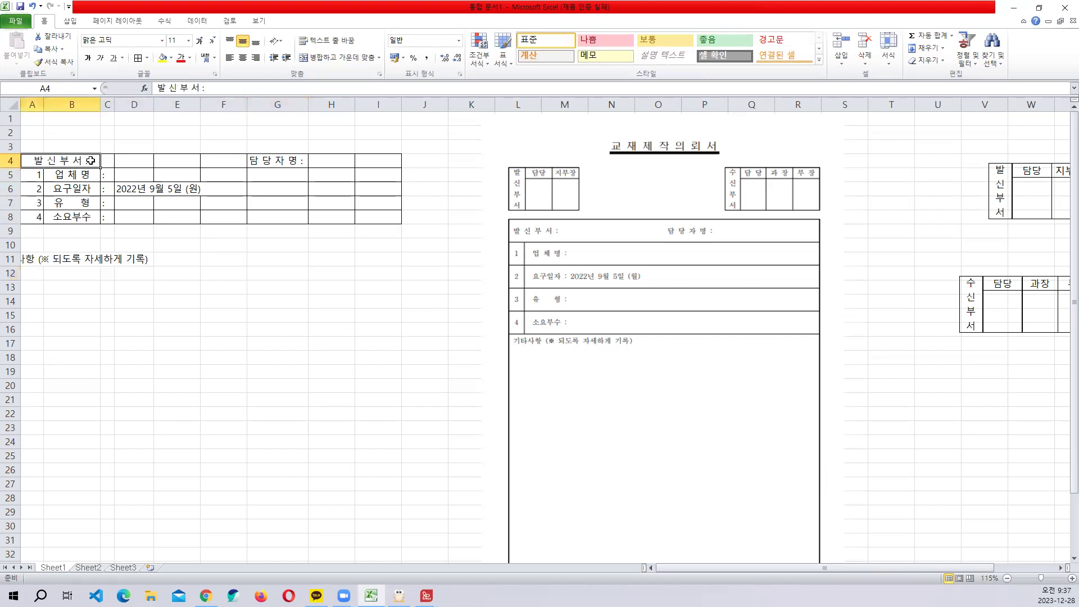
drag(99, 161, 221, 163)
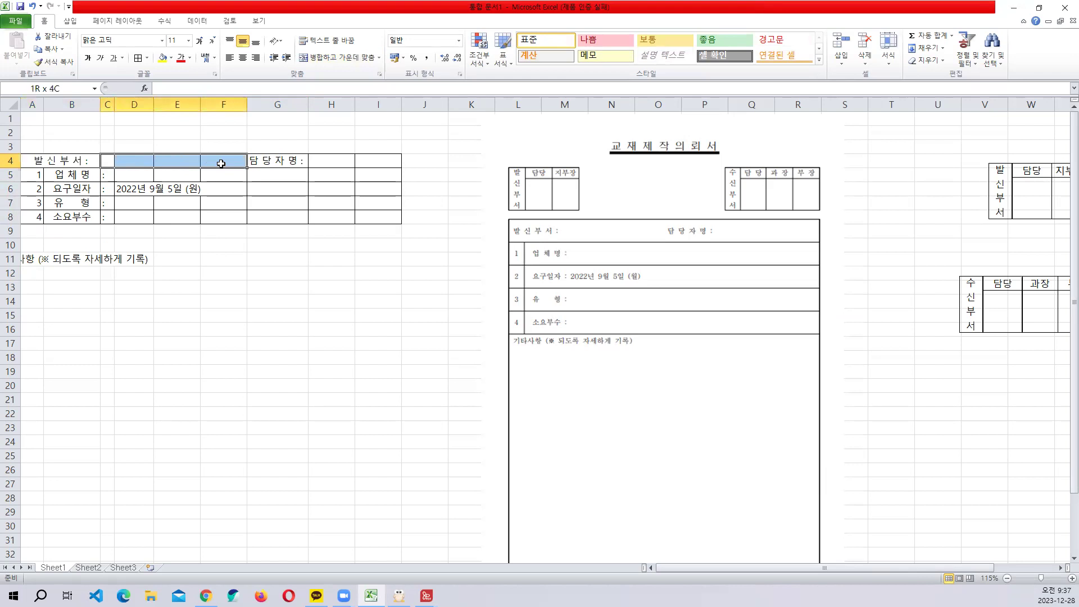
click(346, 57)
- Merge and center columns D through I separately in each of the item rows 5 to 8
drag(127, 175, 366, 175)
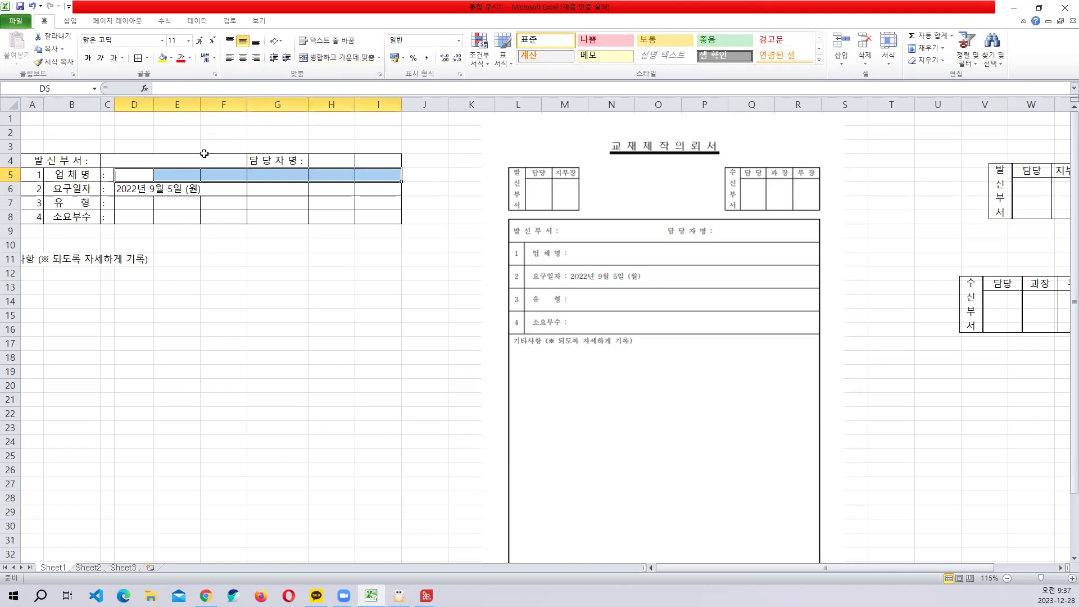
click(331, 58)
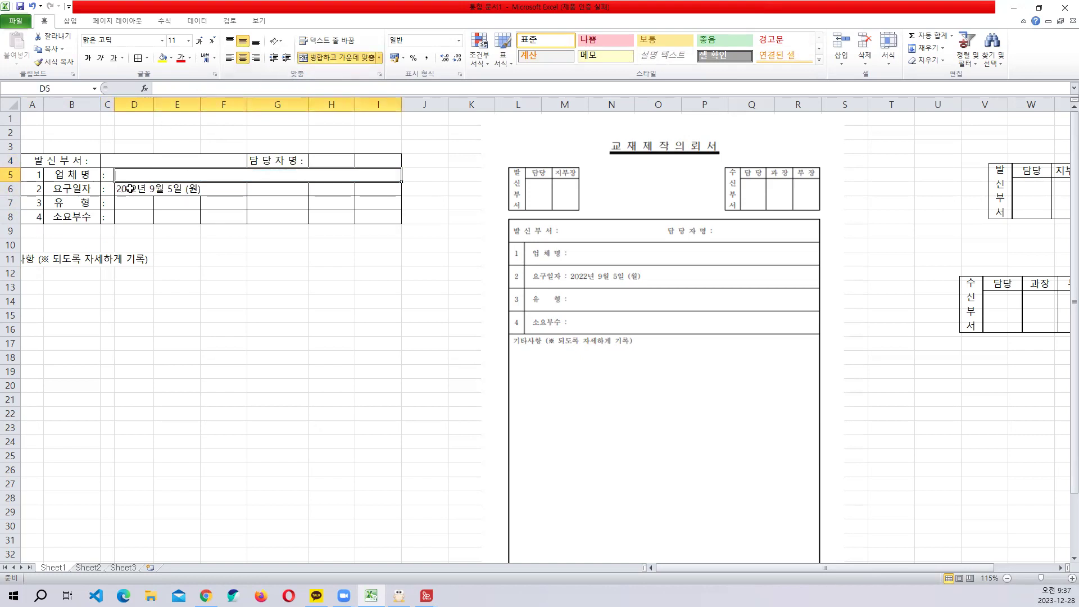
drag(130, 189, 356, 188)
click(344, 58)
drag(129, 203, 382, 203)
click(337, 58)
drag(135, 216, 376, 217)
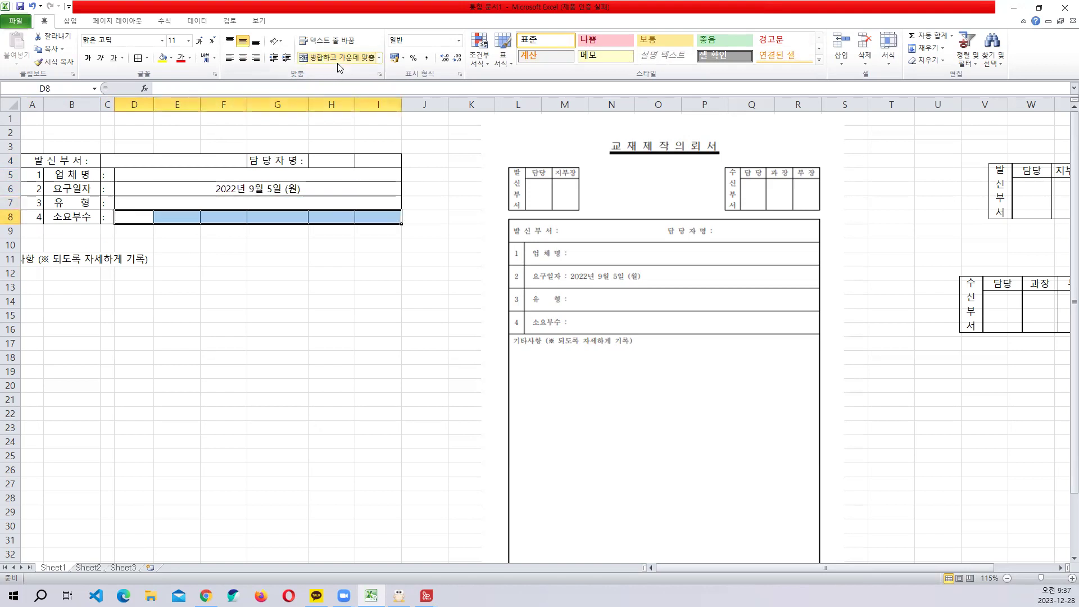
click(337, 62)
- Left-align the request date in D6 and correct its weekday to read "2022년 9월 5일 (월)"
click(179, 187)
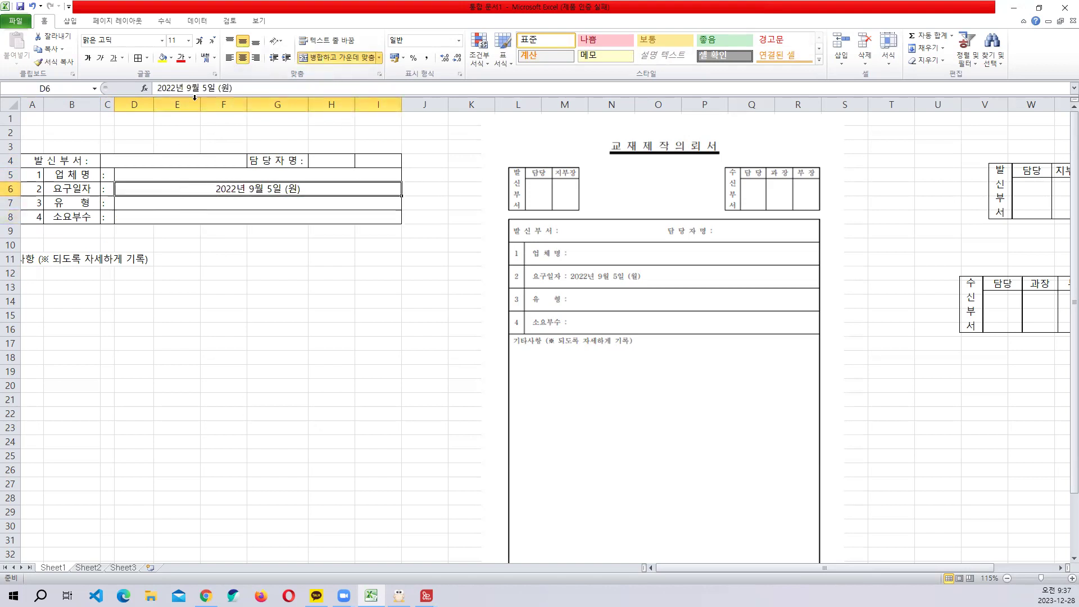
click(231, 59)
double_click(191, 189)
key(Delete)
text(워)
key(Return)
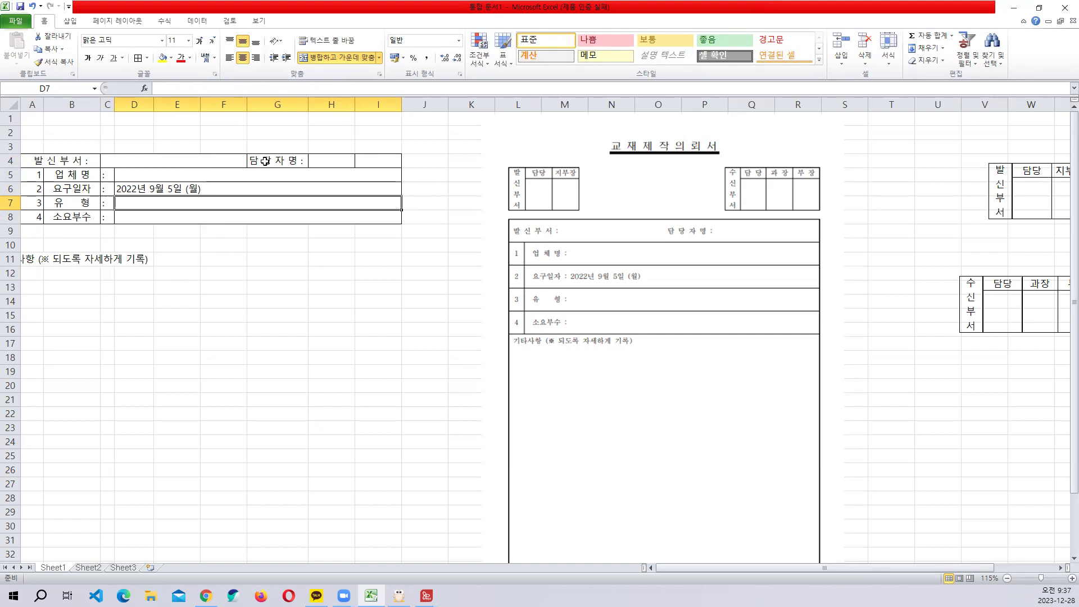
- Merge and center H4:I4 beside the "담 당 자 명 :" label
click(348, 160)
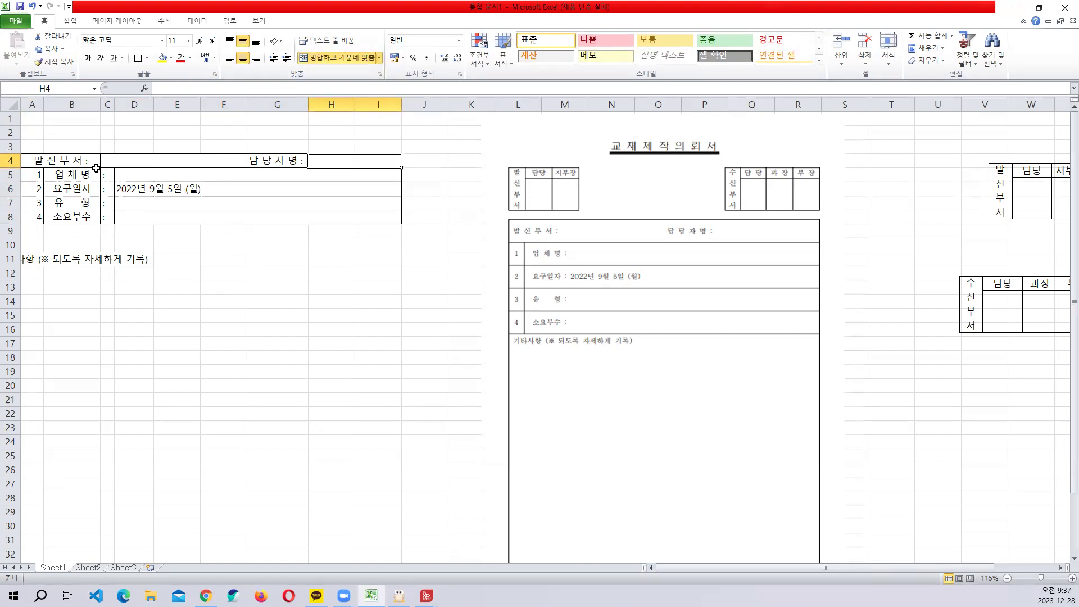
drag(72, 160, 318, 192)
click(120, 192)
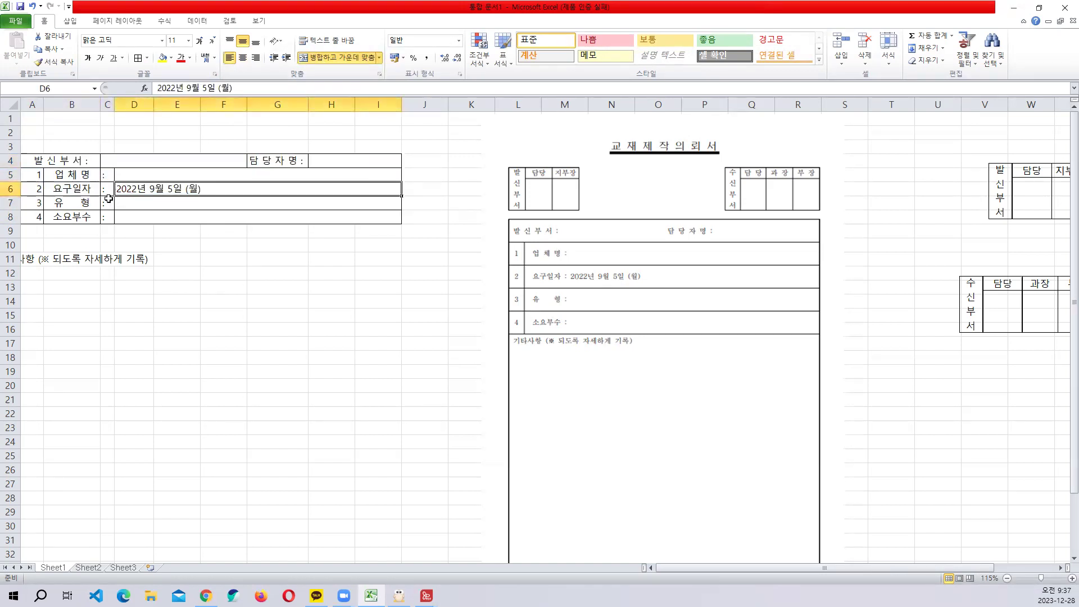
- Remove the inner vertical borders from the 발 신 부 서 / 담 당 자 명 row A4:I4 and check it in the print preview
drag(79, 160, 337, 160)
drag(75, 159, 337, 160)
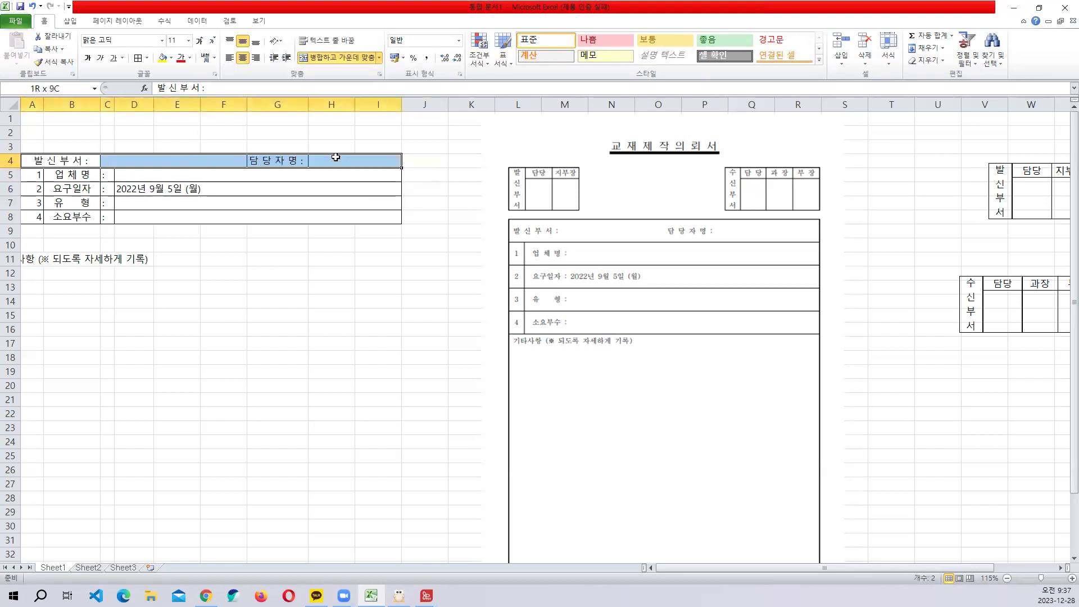
right_click(326, 162)
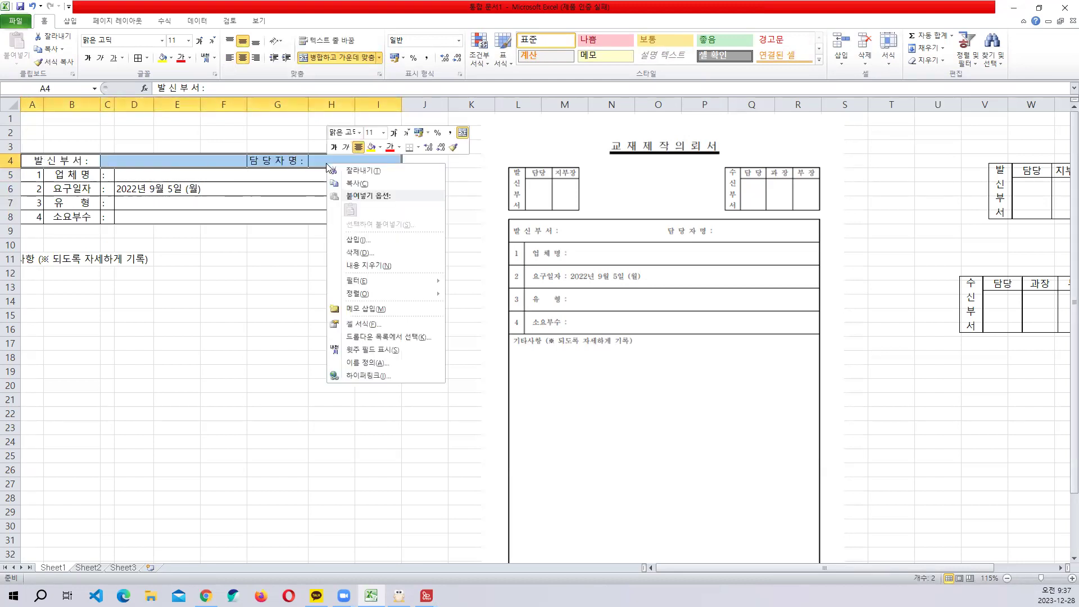
mouse_move(369, 280)
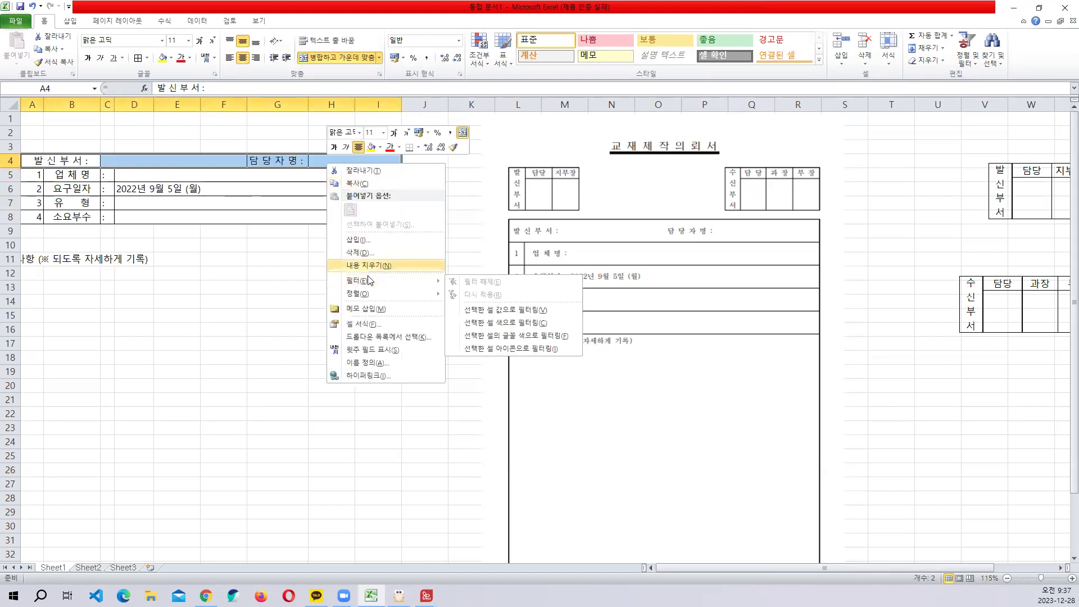
click(367, 326)
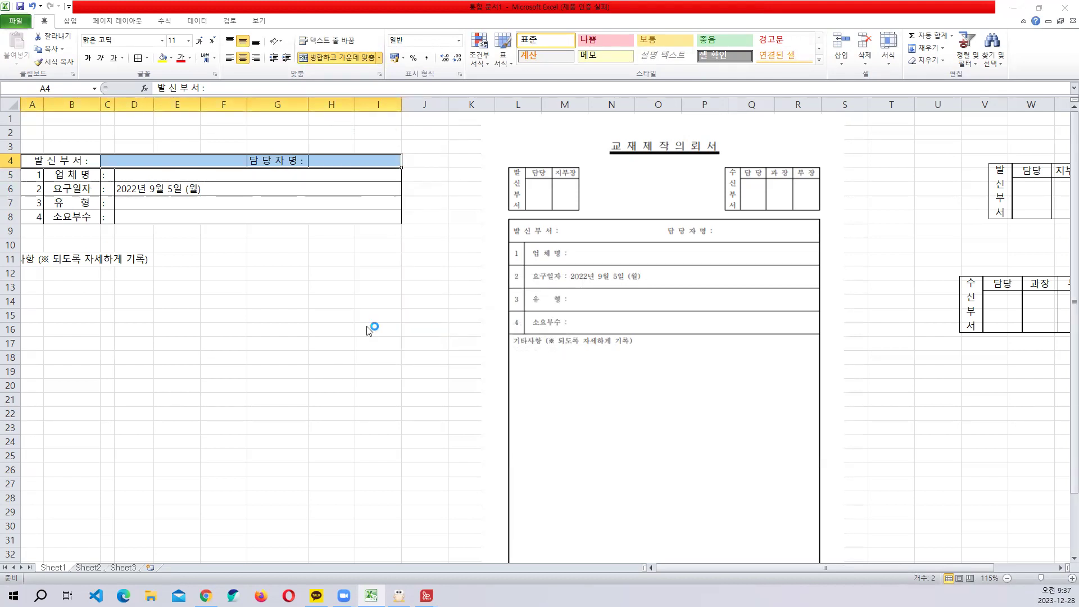
click(324, 224)
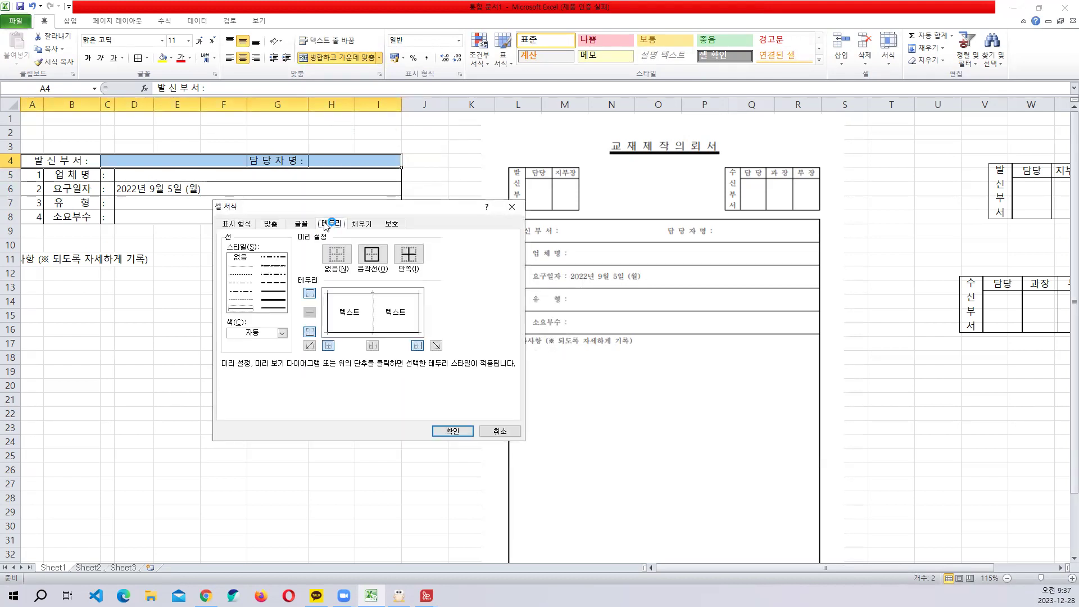
click(245, 259)
click(452, 431)
click(290, 397)
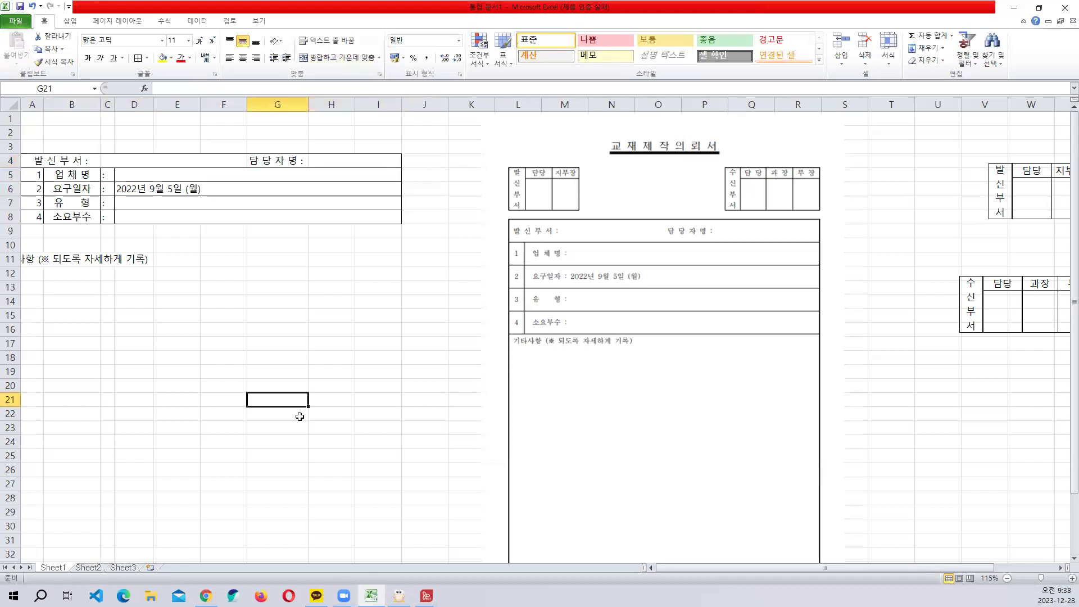
click(21, 23)
click(40, 169)
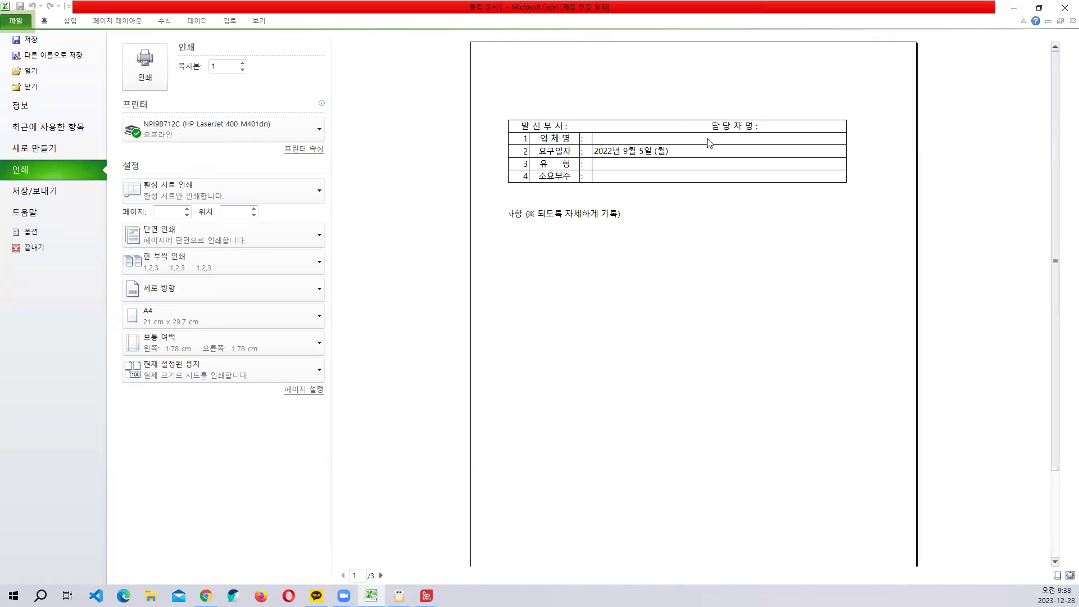
key(Escape)
- Remove the inner vertical borders from the item rows in B5:I8 and check them in the print preview
click(67, 173)
drag(68, 170, 227, 219)
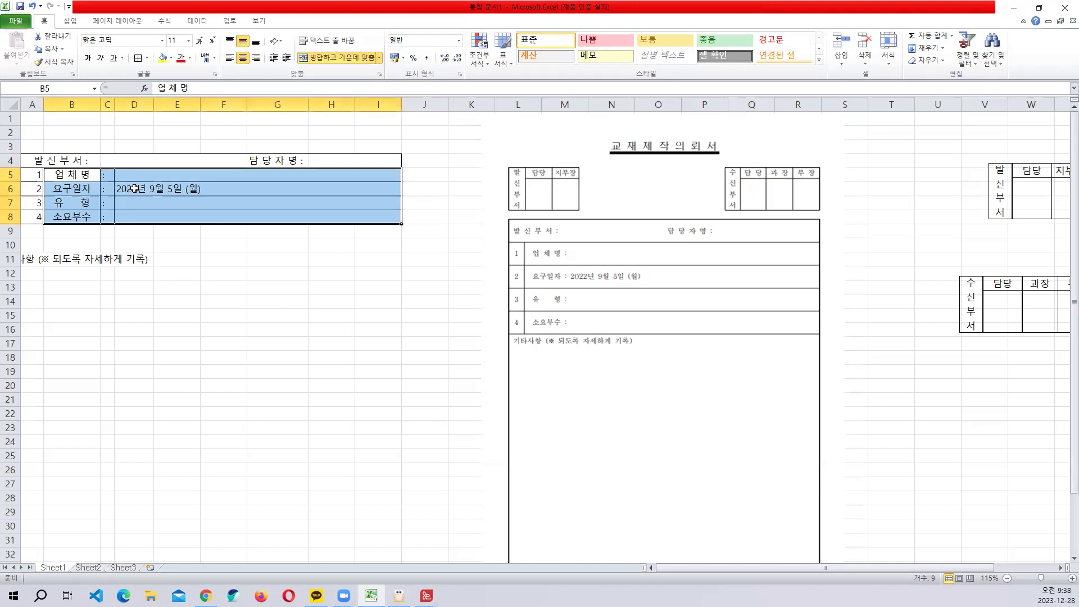
right_click(135, 189)
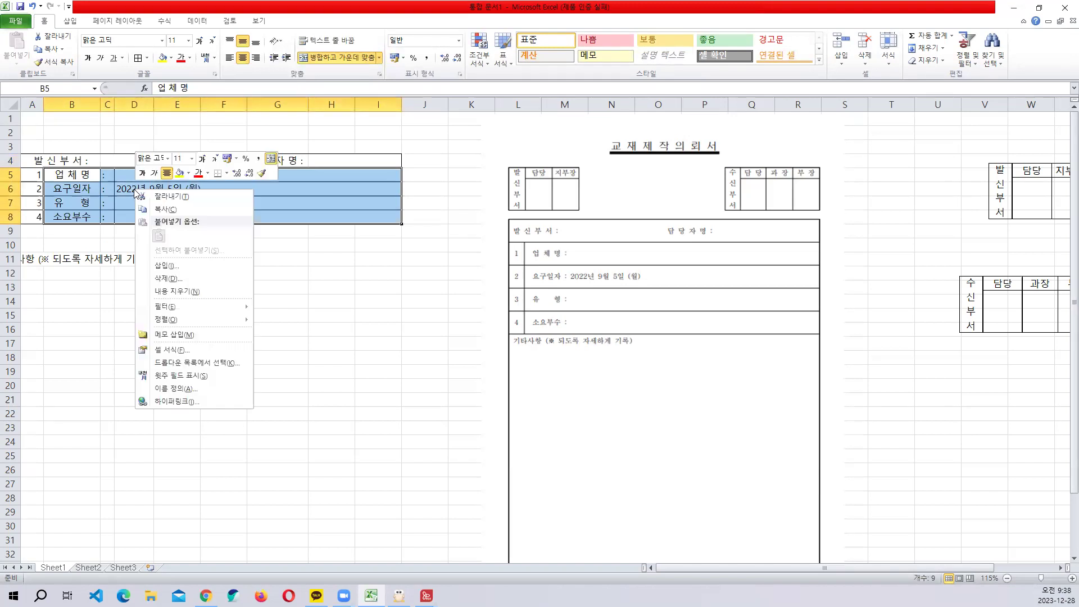
click(177, 351)
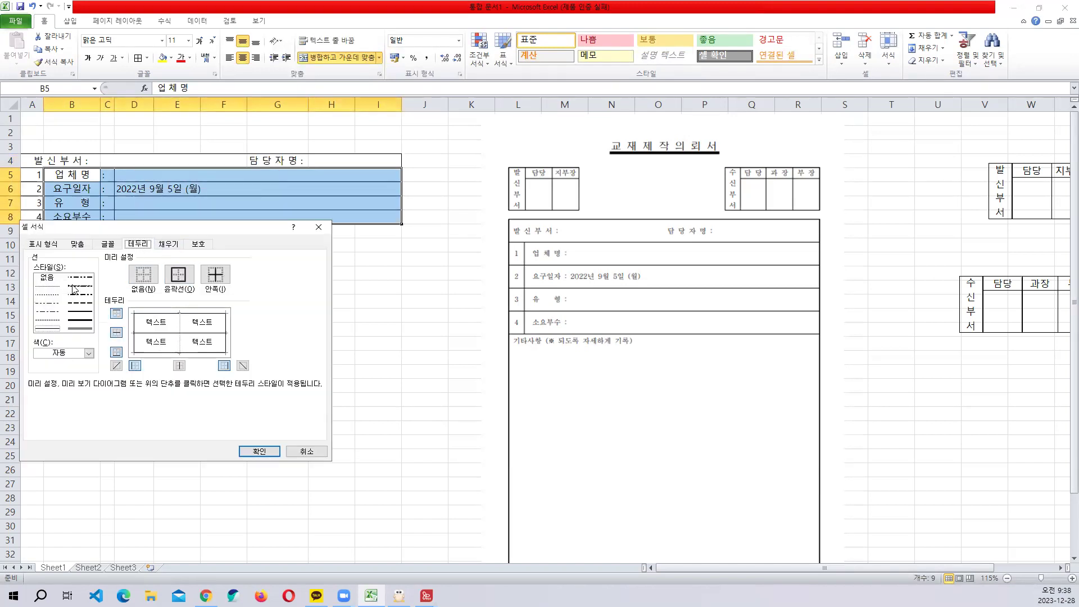
click(48, 277)
click(259, 448)
click(323, 369)
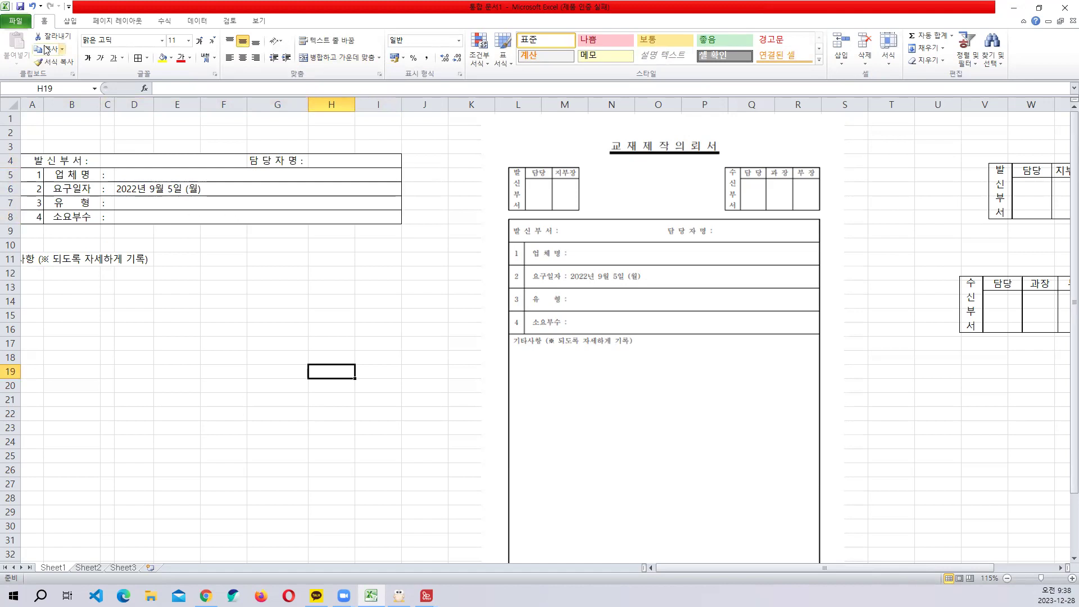
click(16, 22)
click(71, 173)
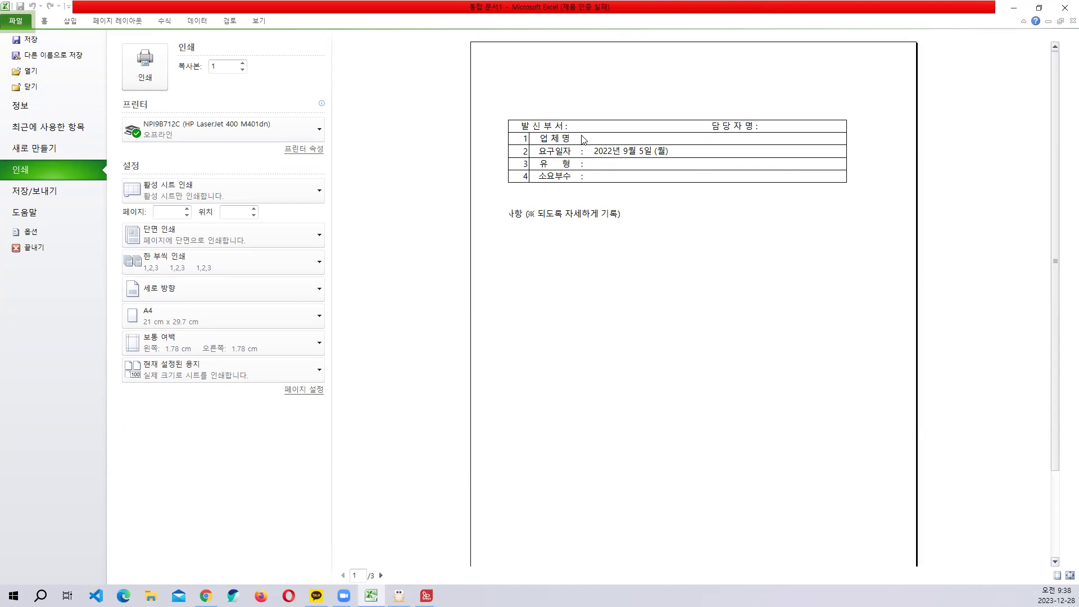
key(Escape)
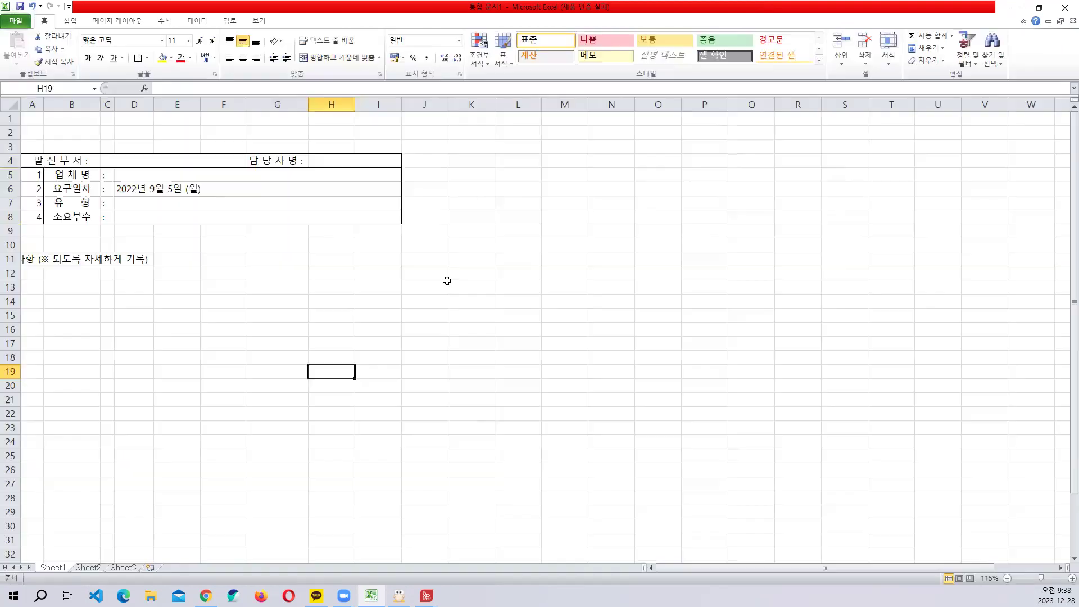
- Center the item numbers 1 to 4 horizontally in A5:A8
drag(32, 174, 29, 220)
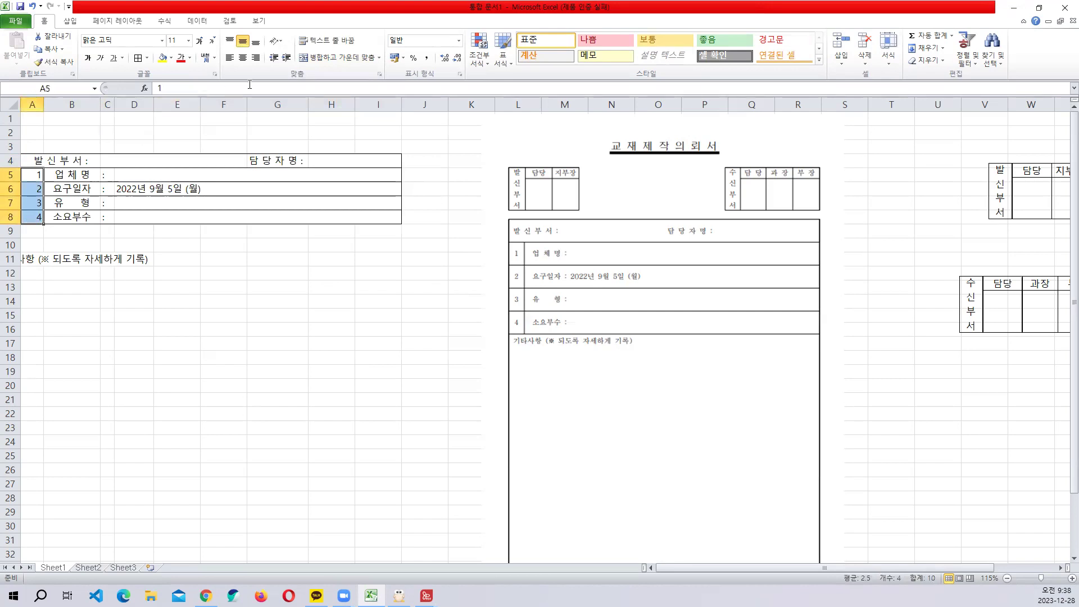
click(242, 58)
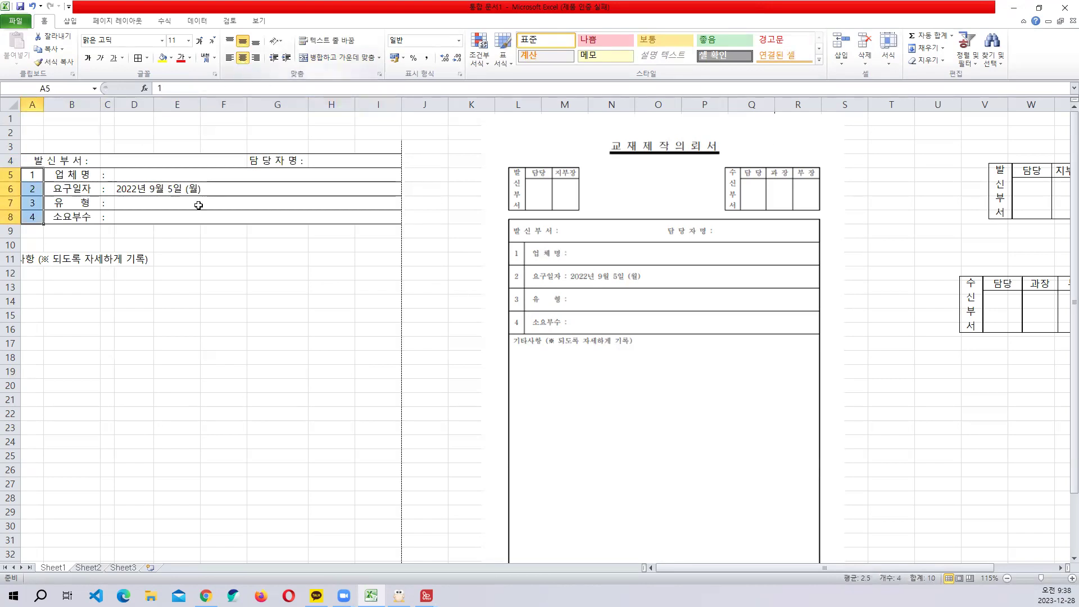
click(167, 300)
- Try merging A11:I11 with the 기타사항 note left-aligned, and undo both changes
click(44, 260)
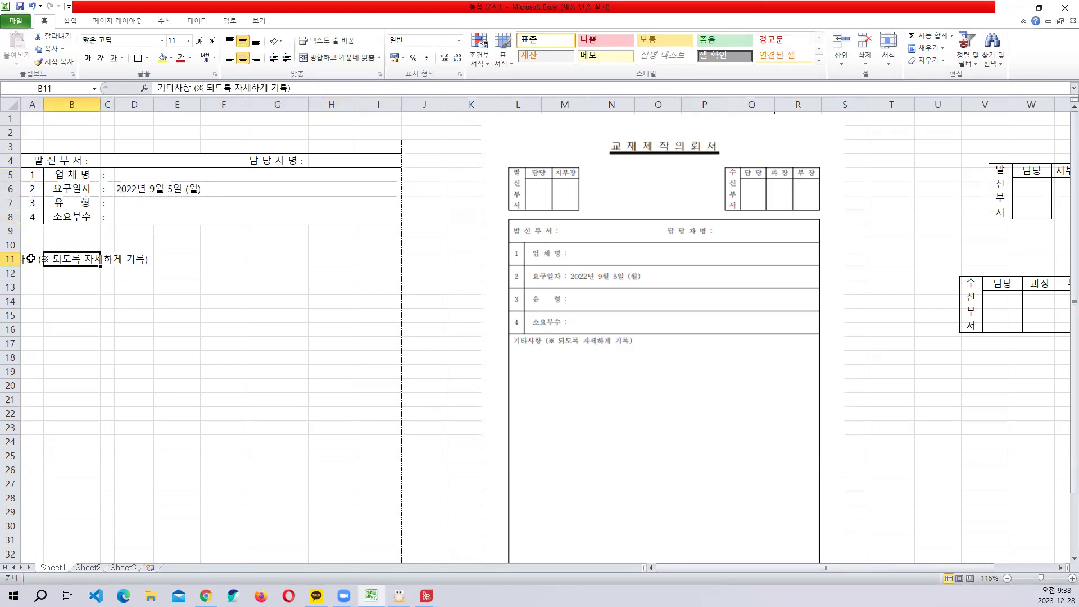
click(70, 257)
drag(66, 260, 375, 261)
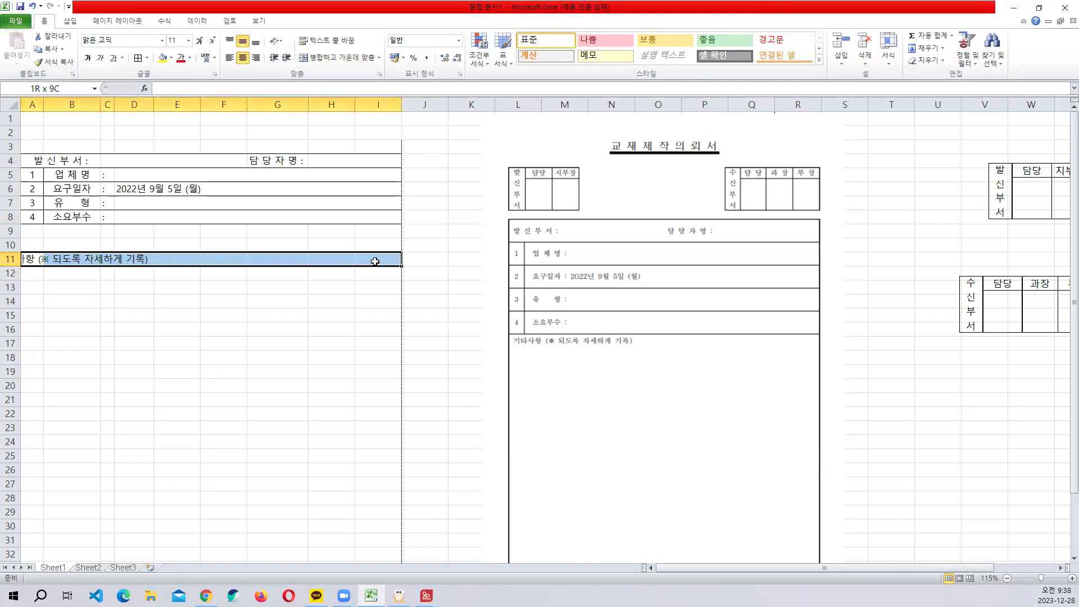
click(339, 58)
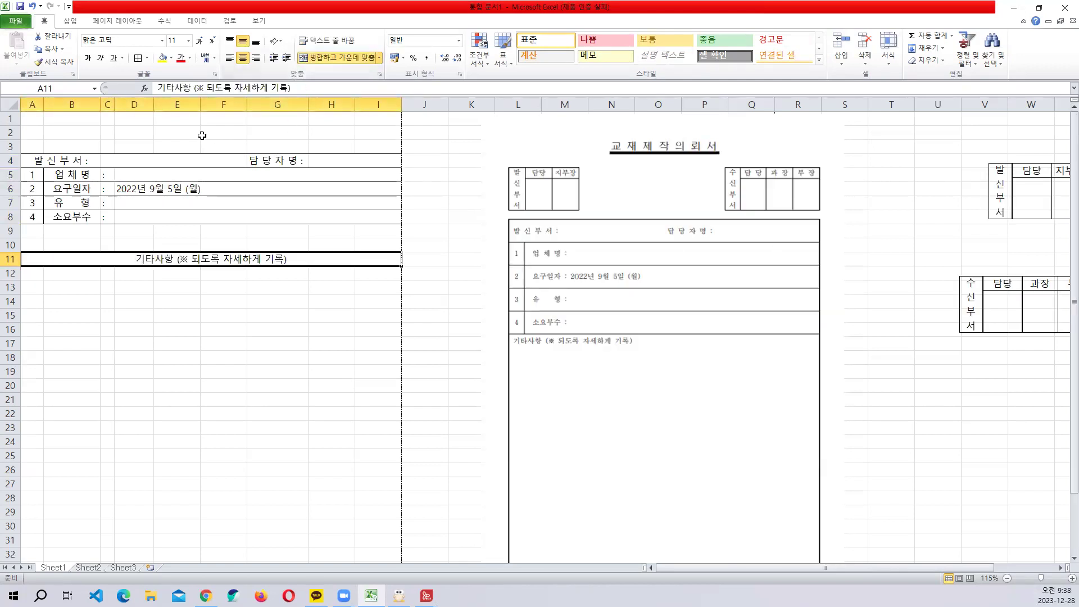
click(229, 57)
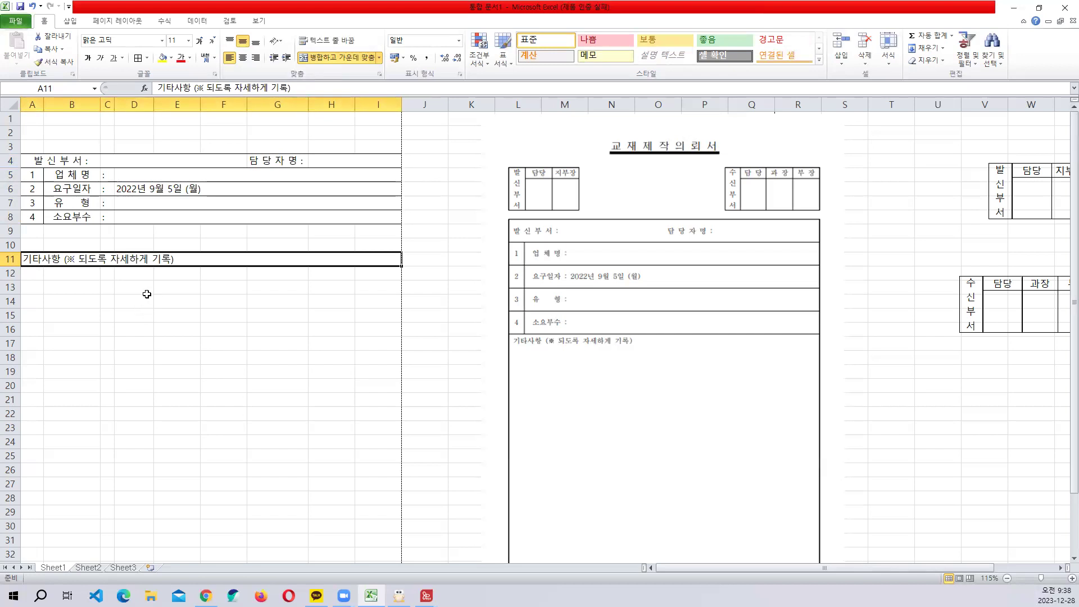
key(ctrl+z)
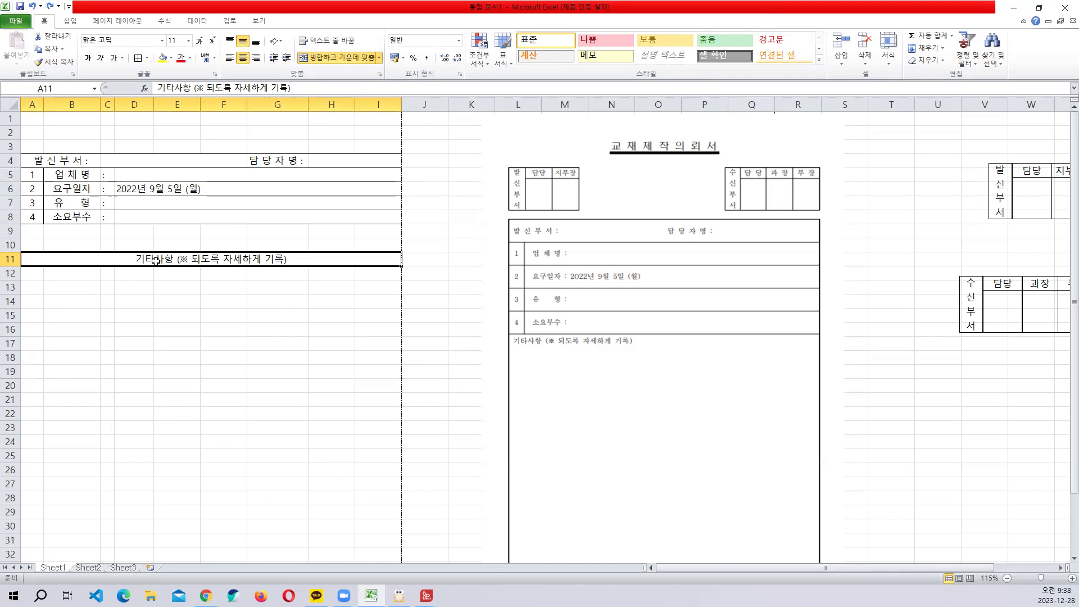
key(ctrl+z)
- Move the 기타사항 note up to row 10, merge it across A10:I10 and left-align it
drag(81, 255, 81, 247)
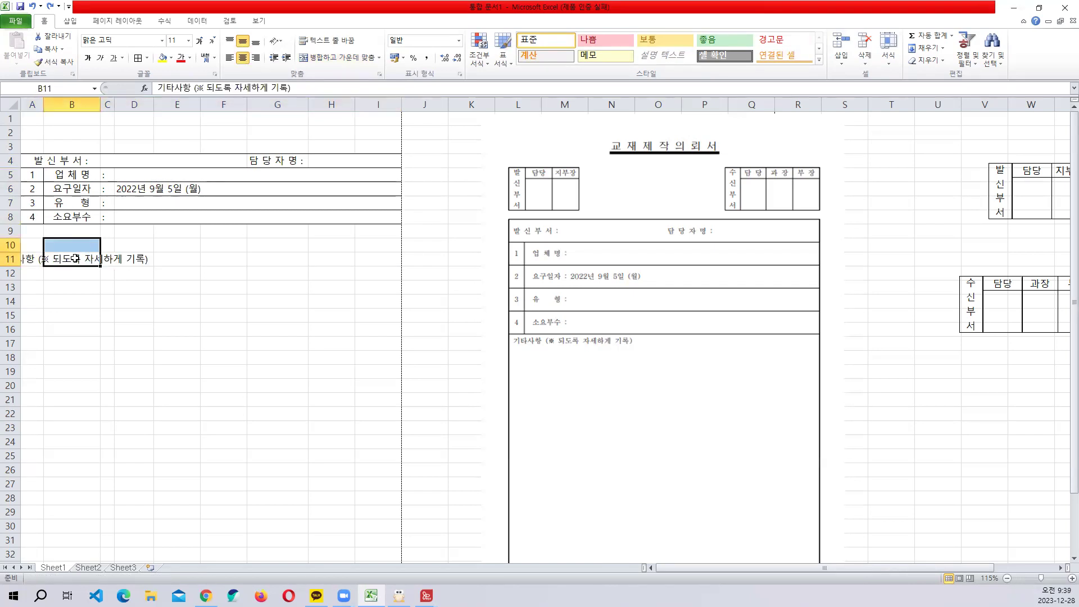
click(32, 261)
click(57, 262)
drag(67, 266, 355, 246)
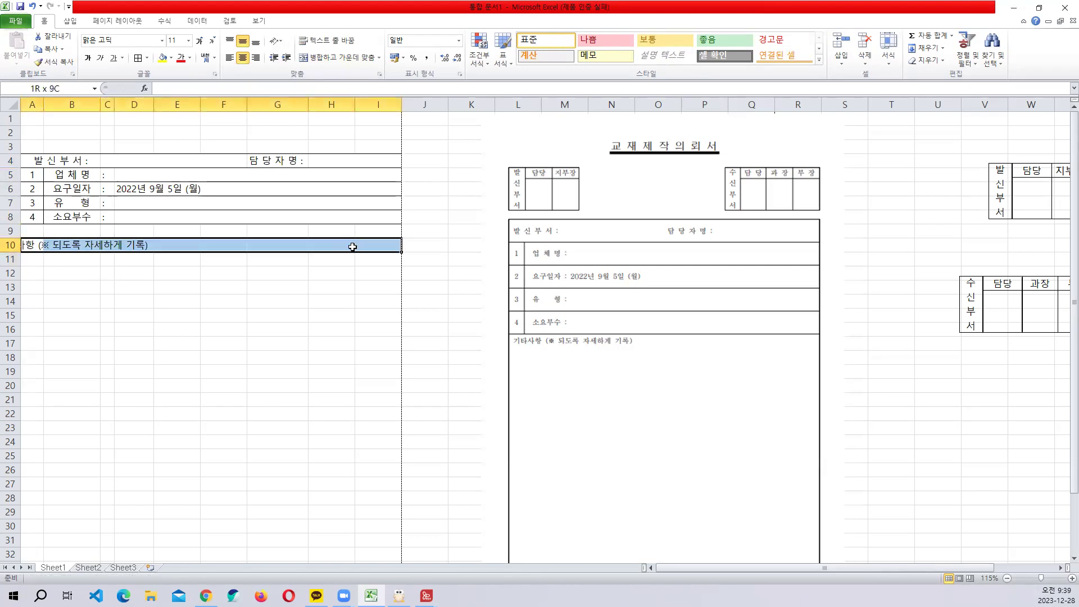
click(323, 59)
click(229, 58)
drag(263, 274, 265, 288)
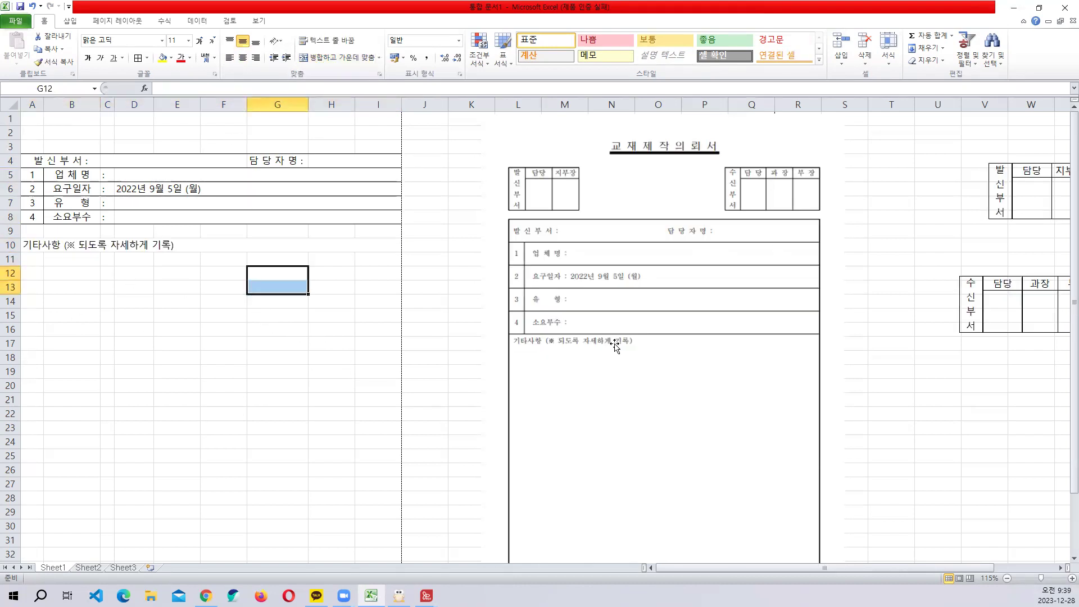
- Apply an outside border around the 기타사항 area A9:I22 and check it in the print preview
scroll(588, 337, down, 2)
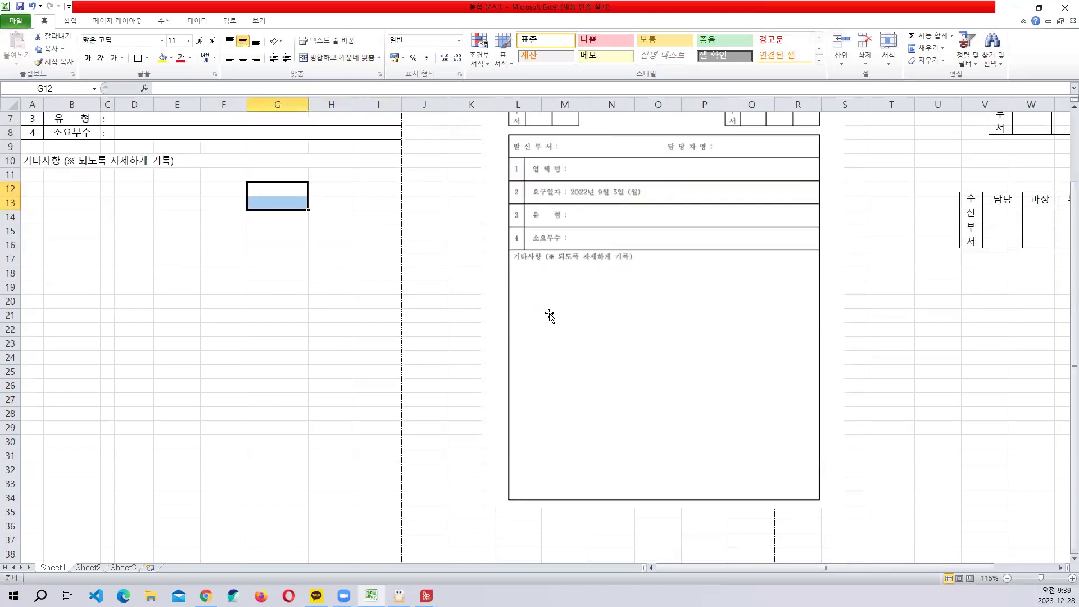
scroll(497, 351, up, 2)
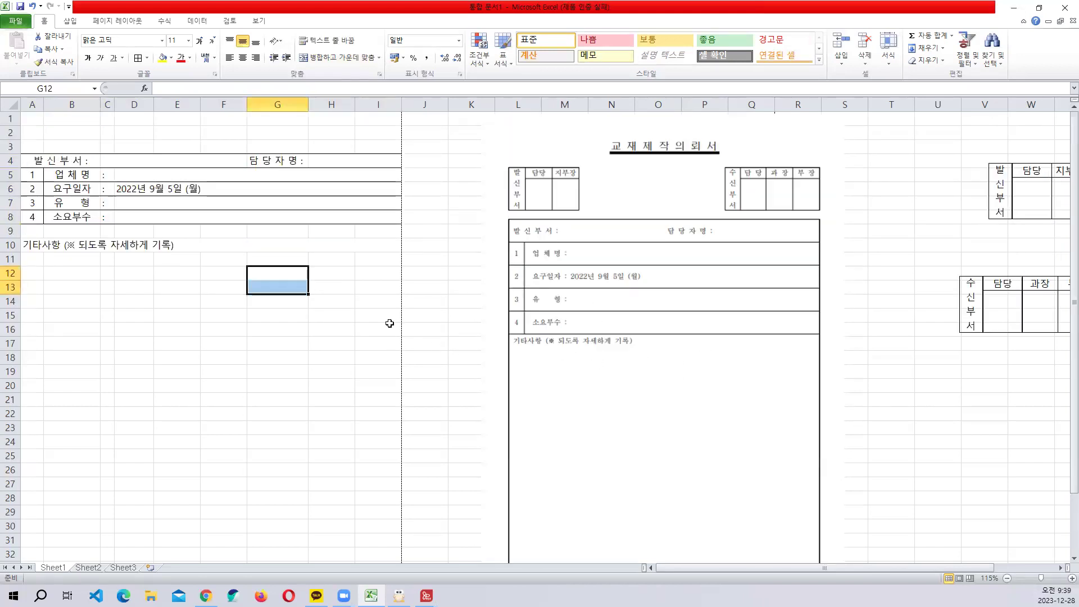
drag(26, 230, 277, 414)
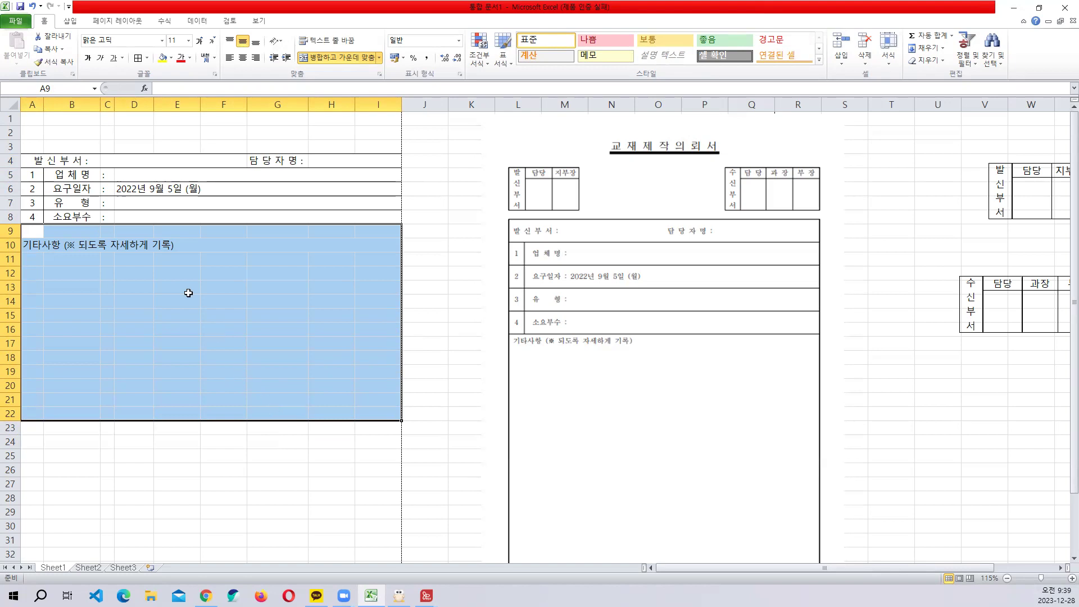
click(147, 58)
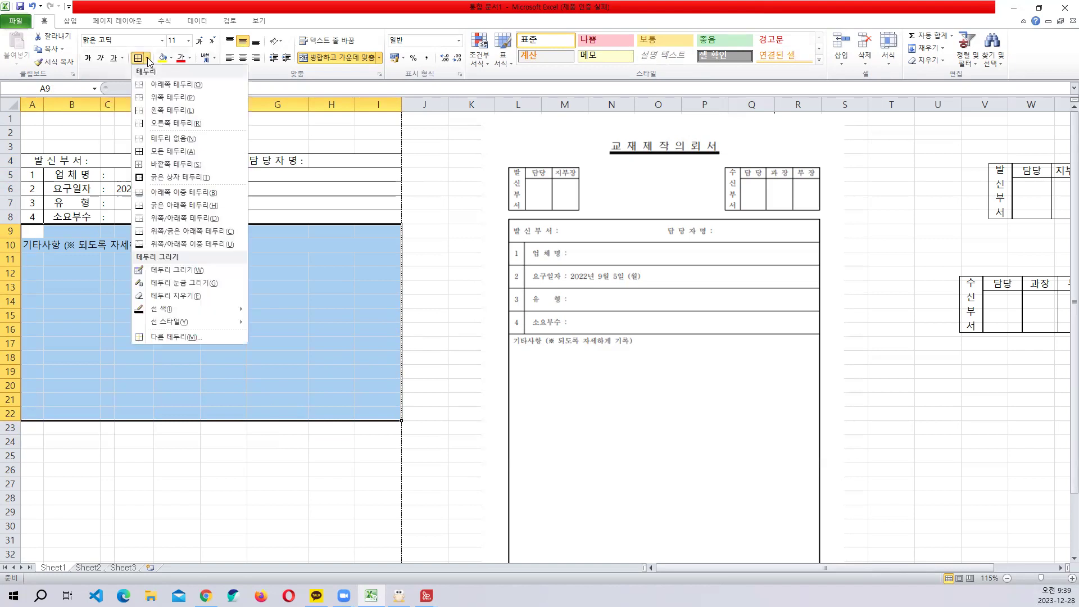
click(173, 165)
click(345, 326)
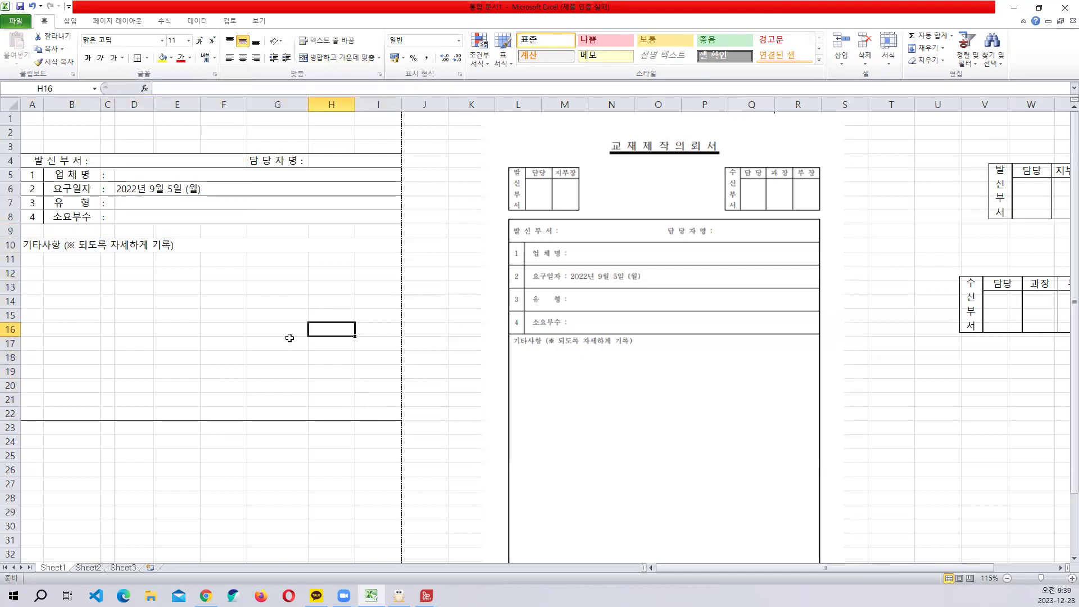
click(16, 21)
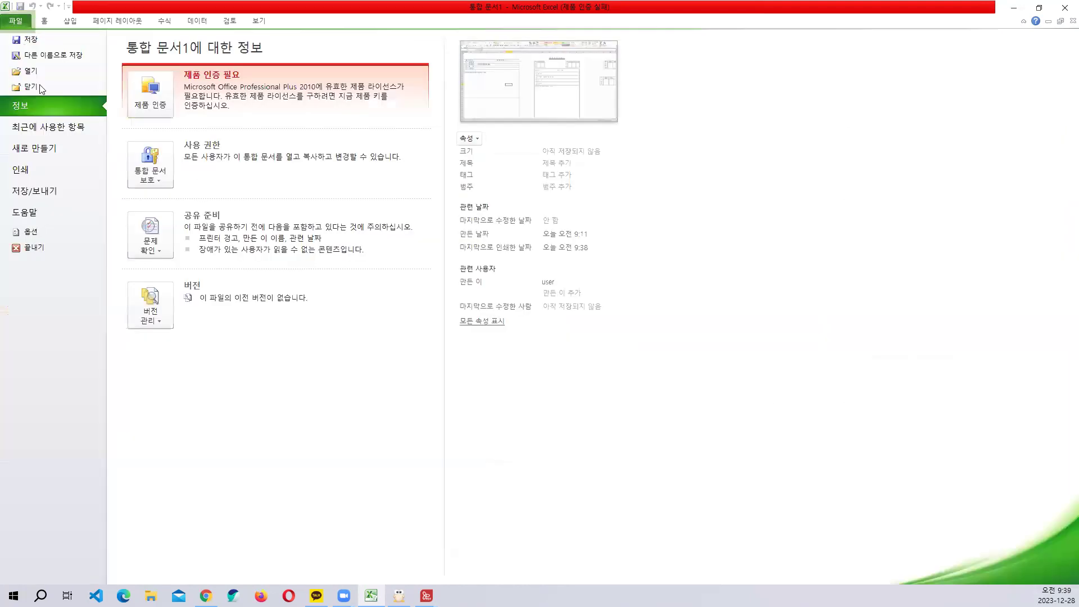
click(61, 173)
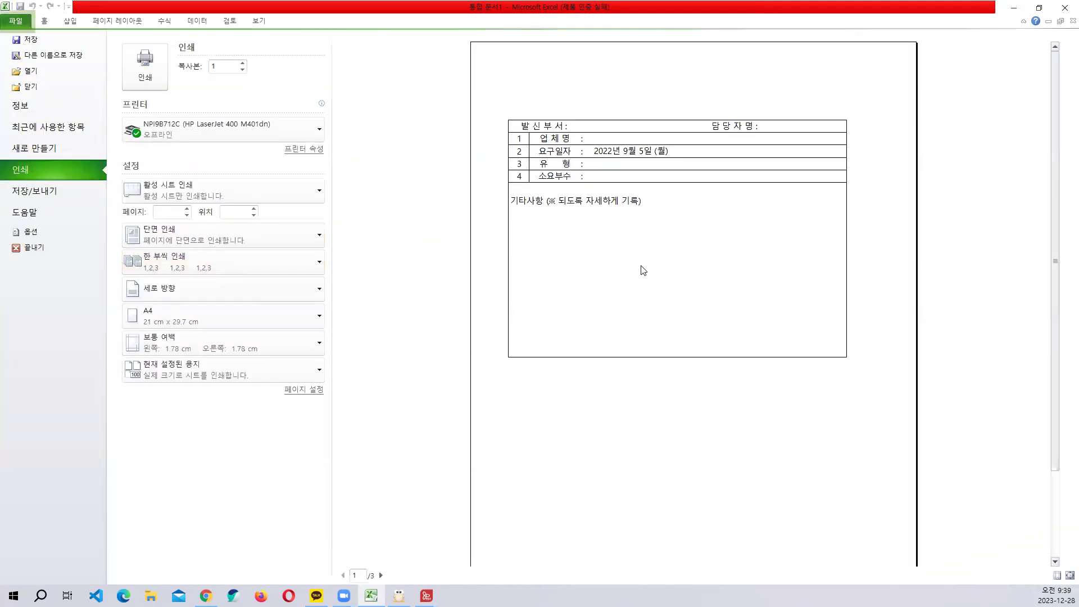
key(Escape)
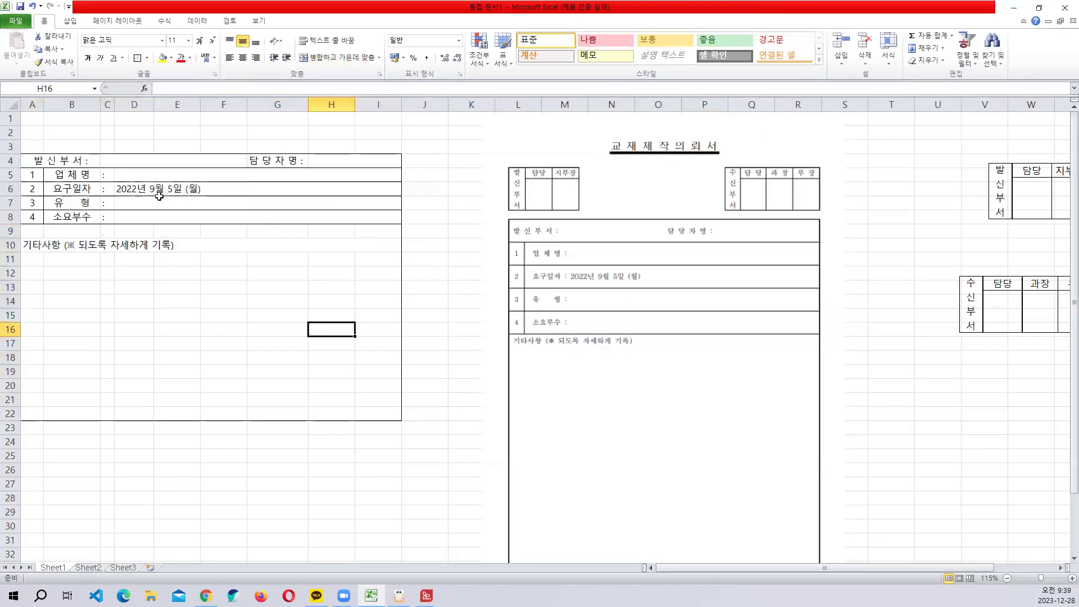
drag(34, 231, 398, 417)
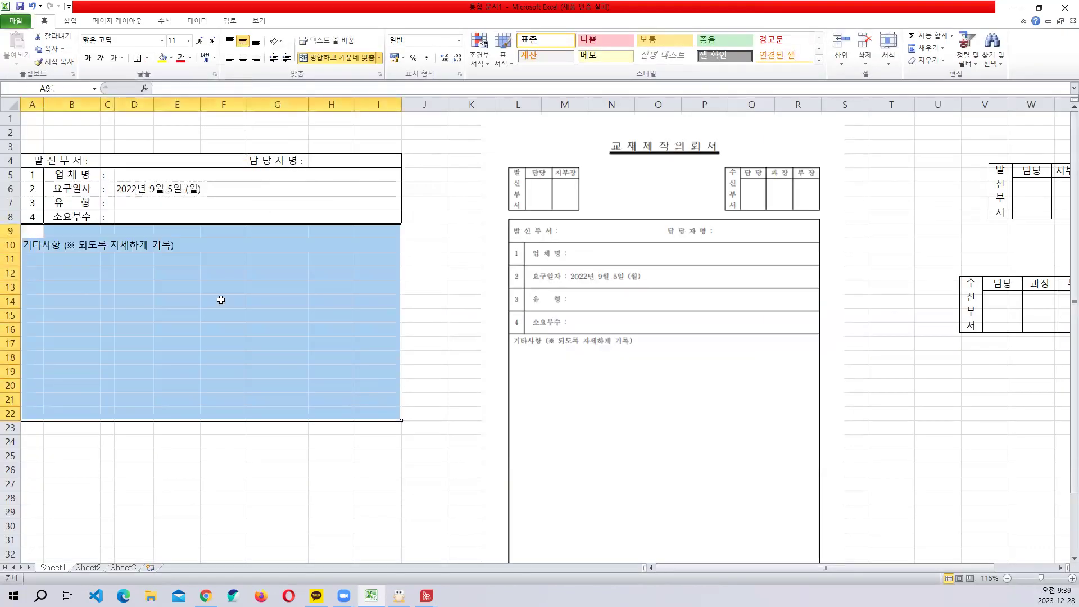
click(148, 59)
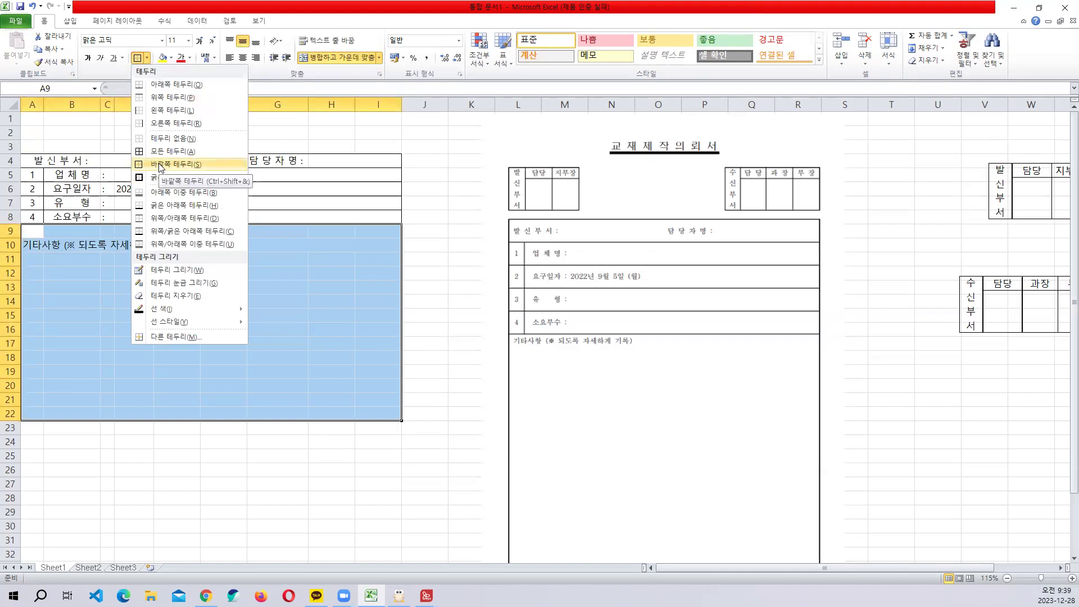
click(415, 272)
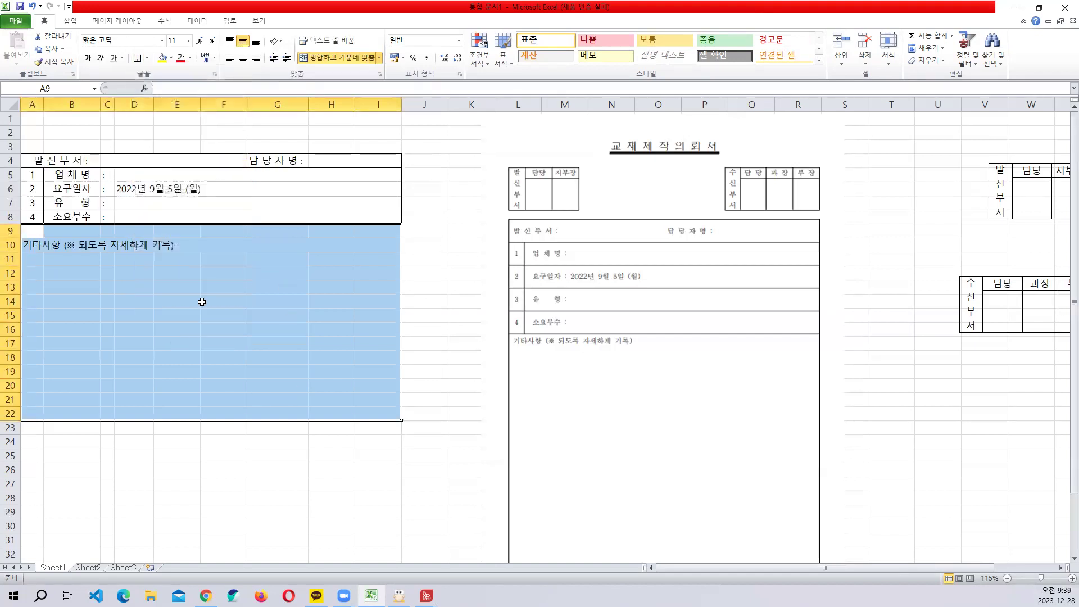
click(143, 315)
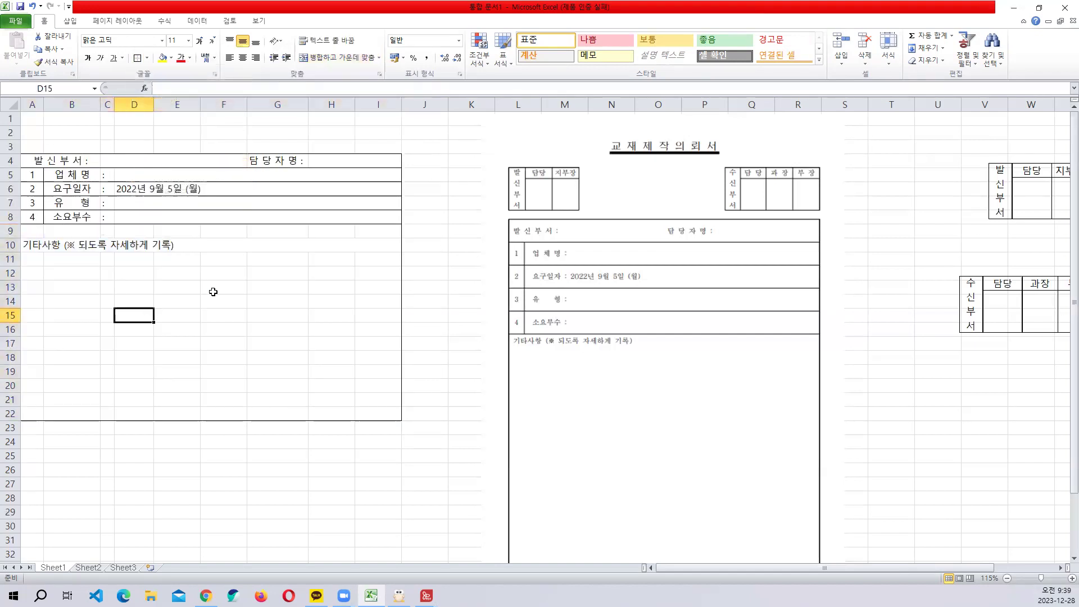
- Check the form in the print preview and move the reference form picture further right, to start around column N
click(16, 21)
click(31, 171)
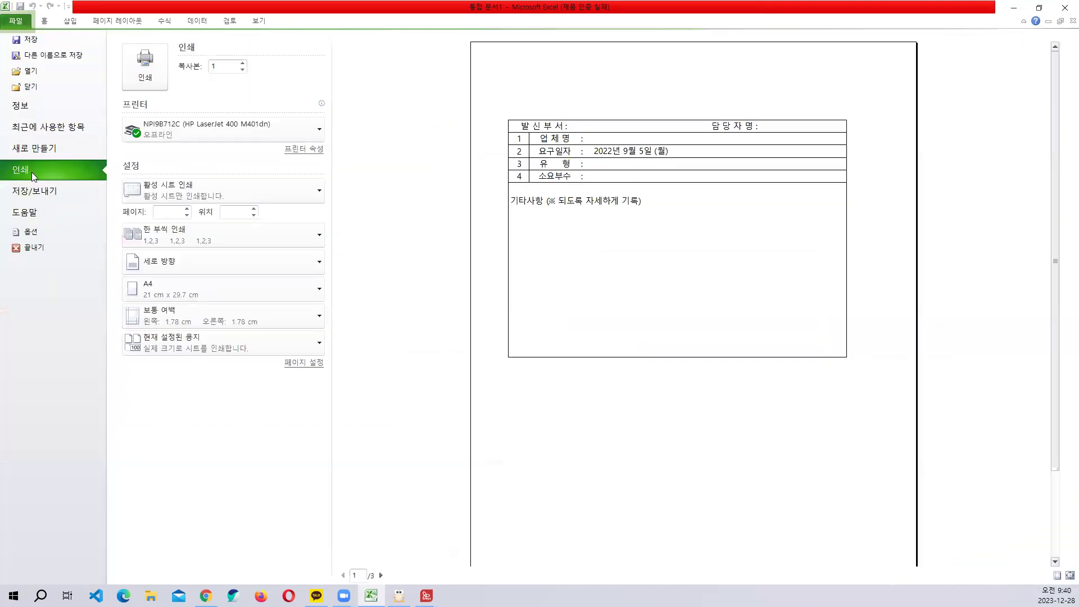
key(Escape)
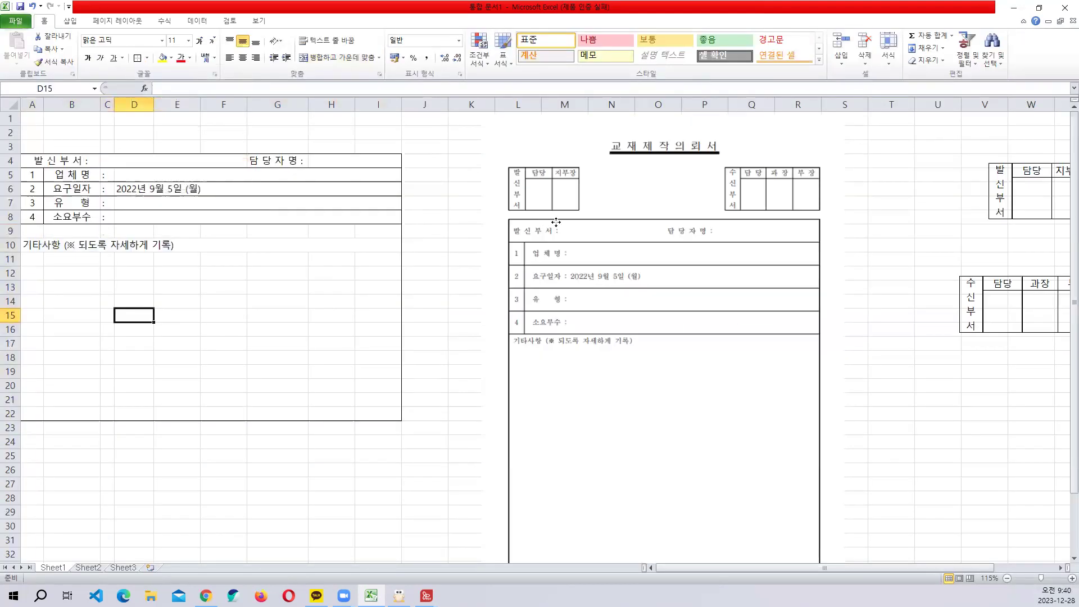
drag(557, 223, 666, 234)
click(379, 246)
scroll(523, 283, down, 3)
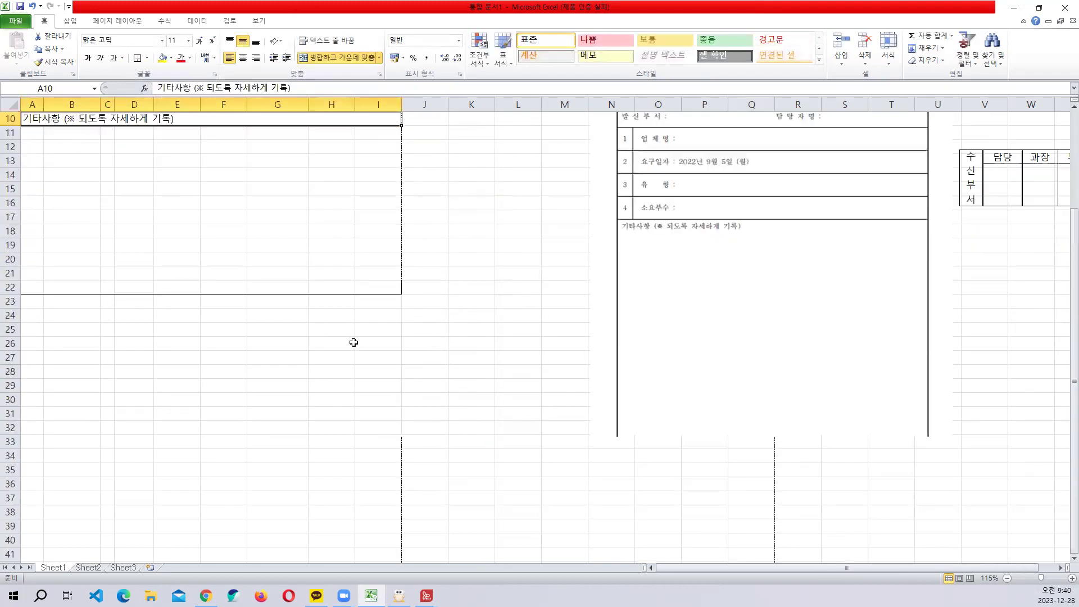
click(336, 343)
scroll(352, 304, up, 3)
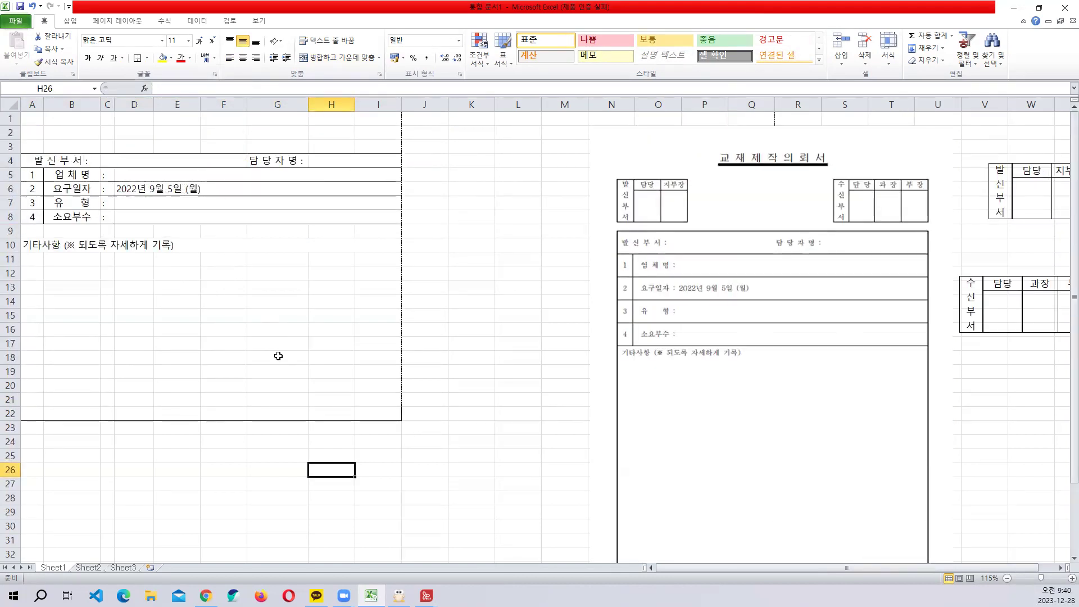
- Set the height of rows 1 to 22 to 30
drag(385, 408, 40, 120)
click(888, 62)
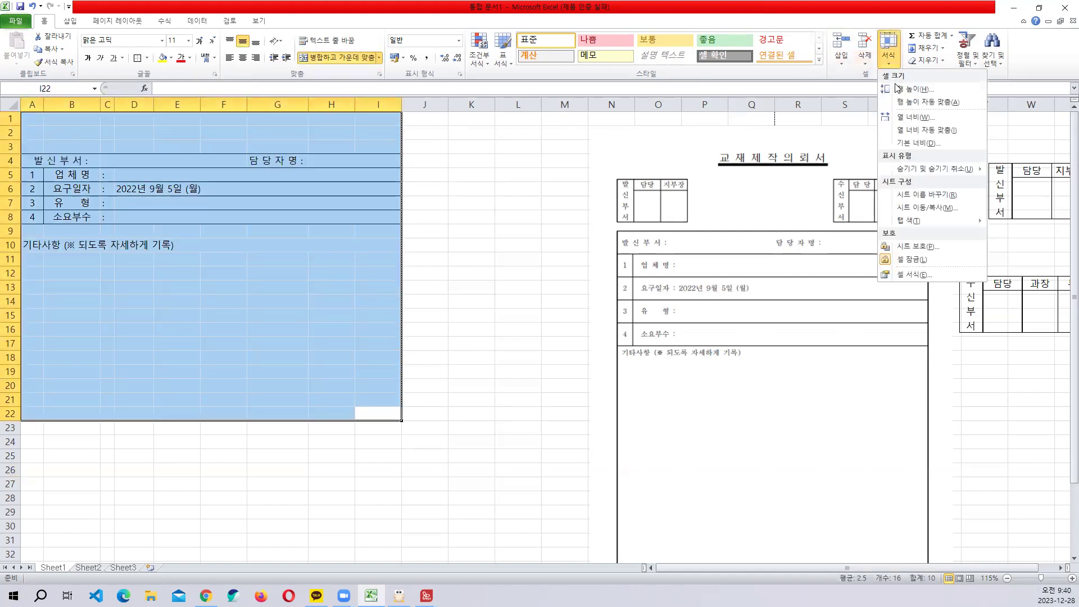
click(900, 93)
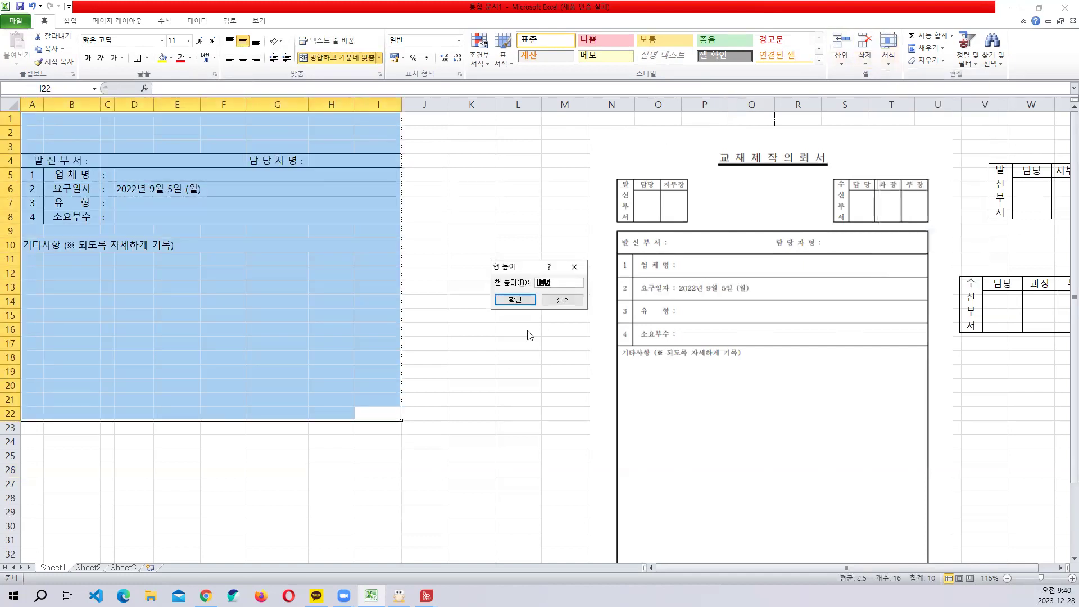
text(30)
click(534, 299)
scroll(494, 318, down, 4)
scroll(506, 325, up, 4)
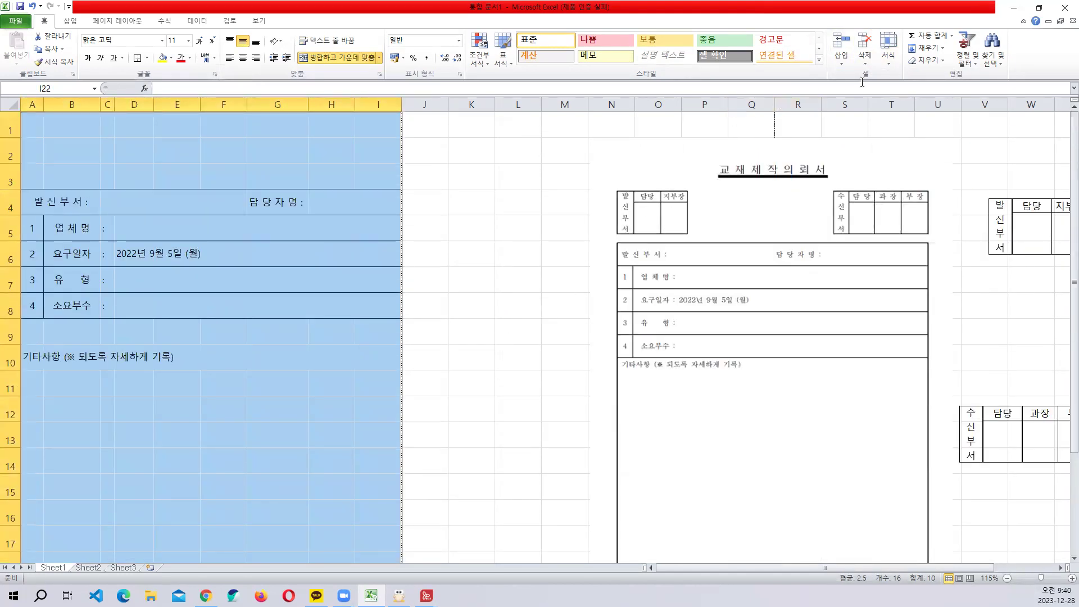
- Set the height of rows 1 to 22 to 32 and check the page in the print preview
click(888, 62)
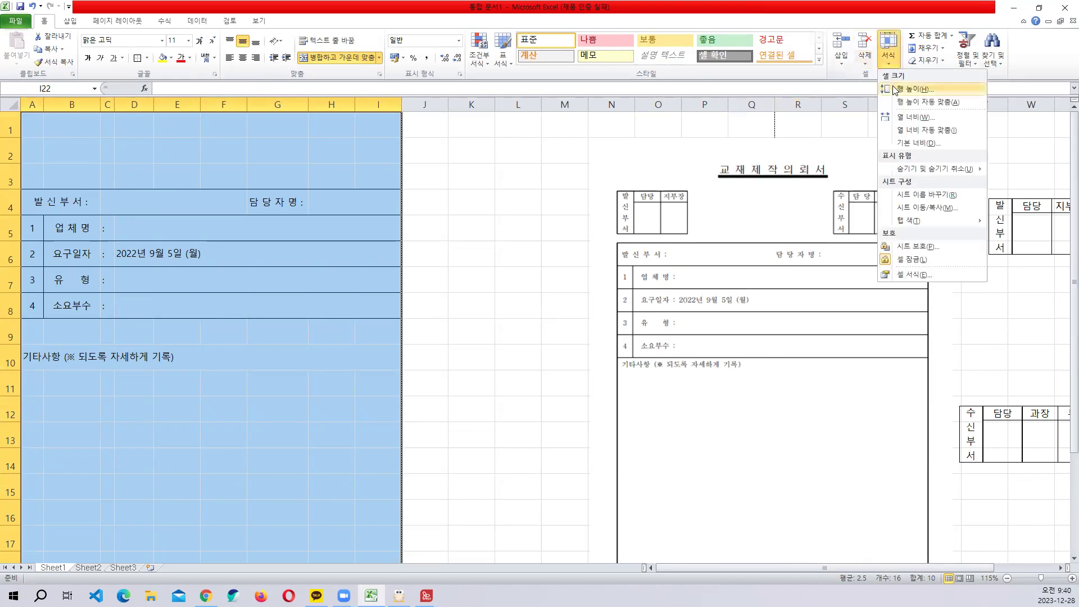
click(895, 91)
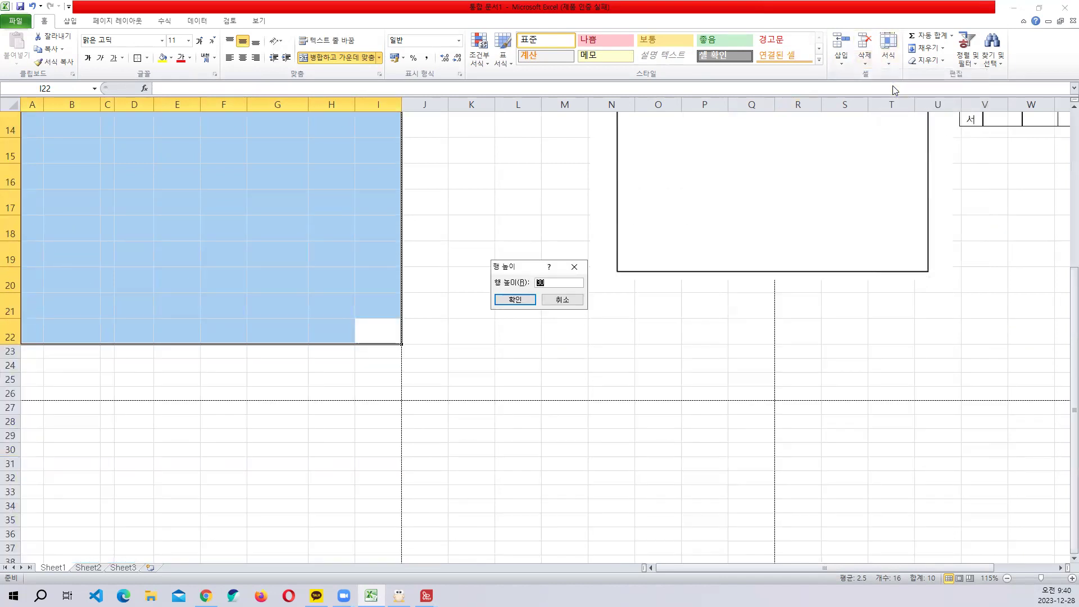
text(32)
key(Return)
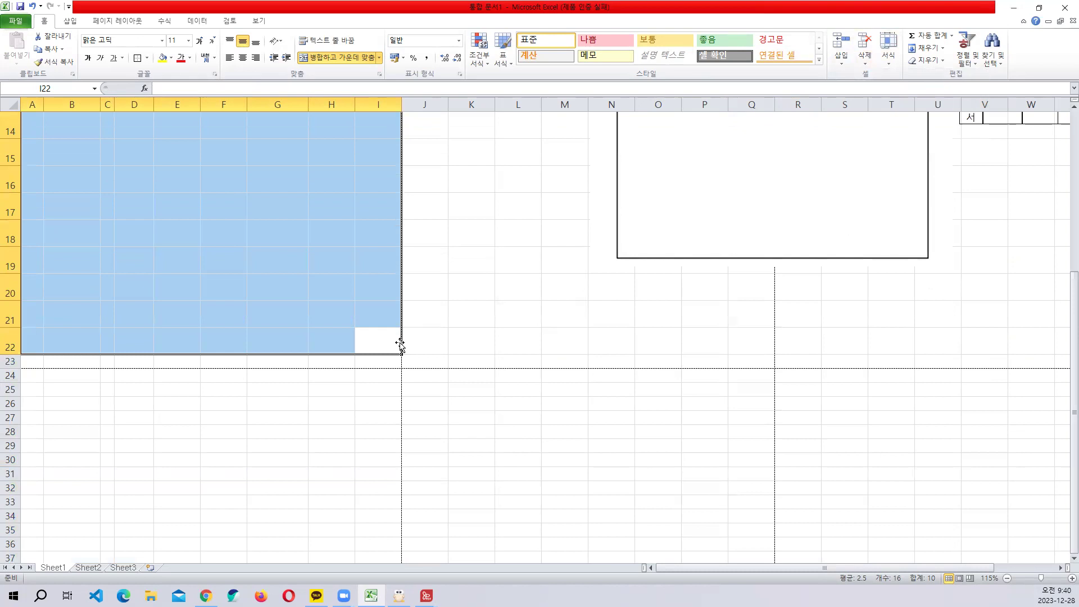
scroll(444, 380, down, 1)
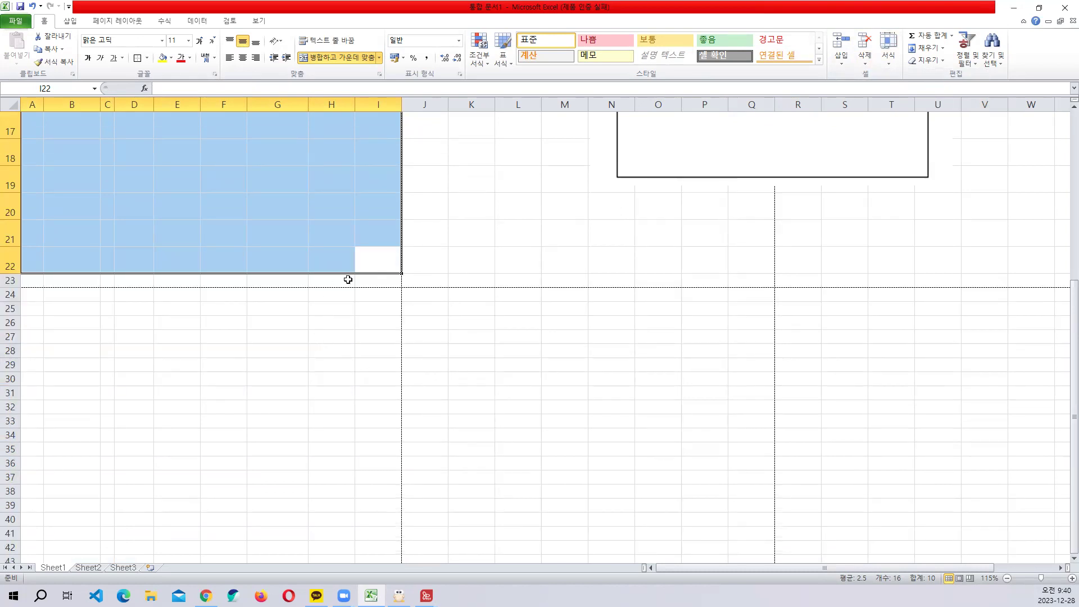
scroll(351, 283, up, 5)
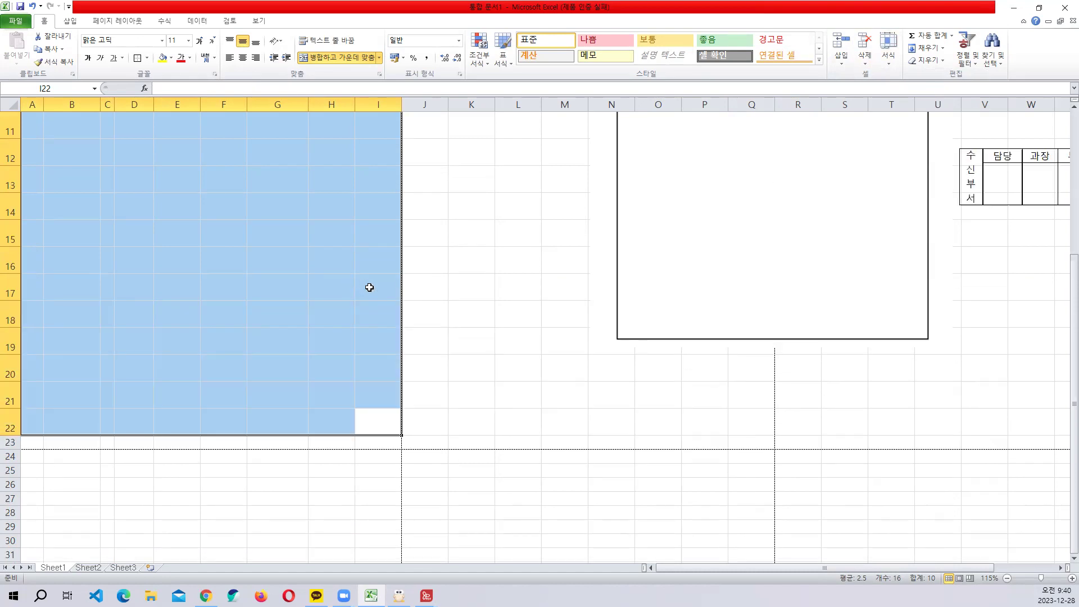
click(460, 271)
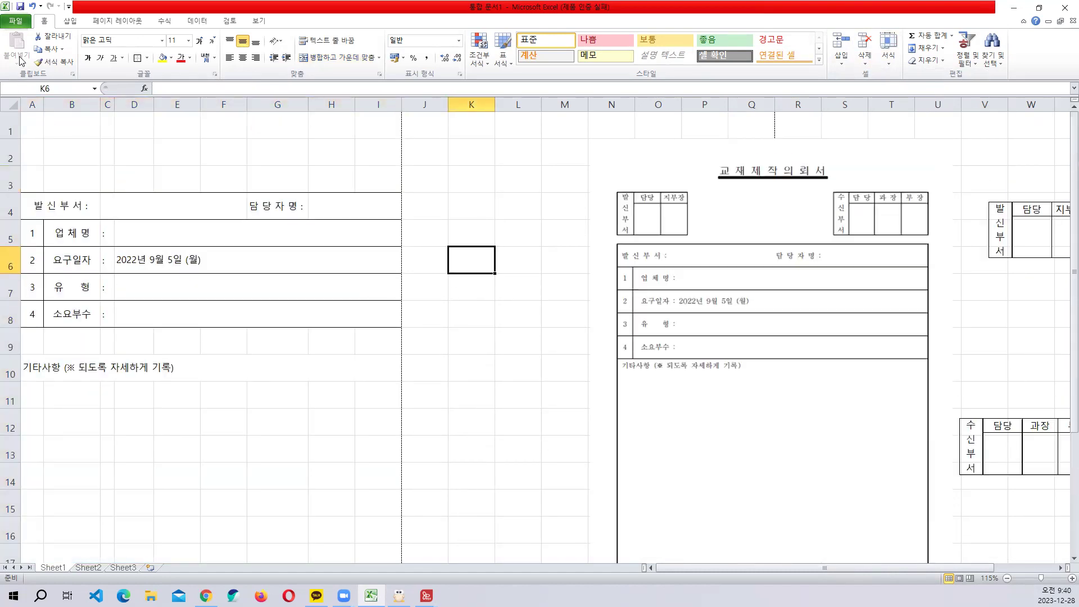
click(25, 23)
click(45, 172)
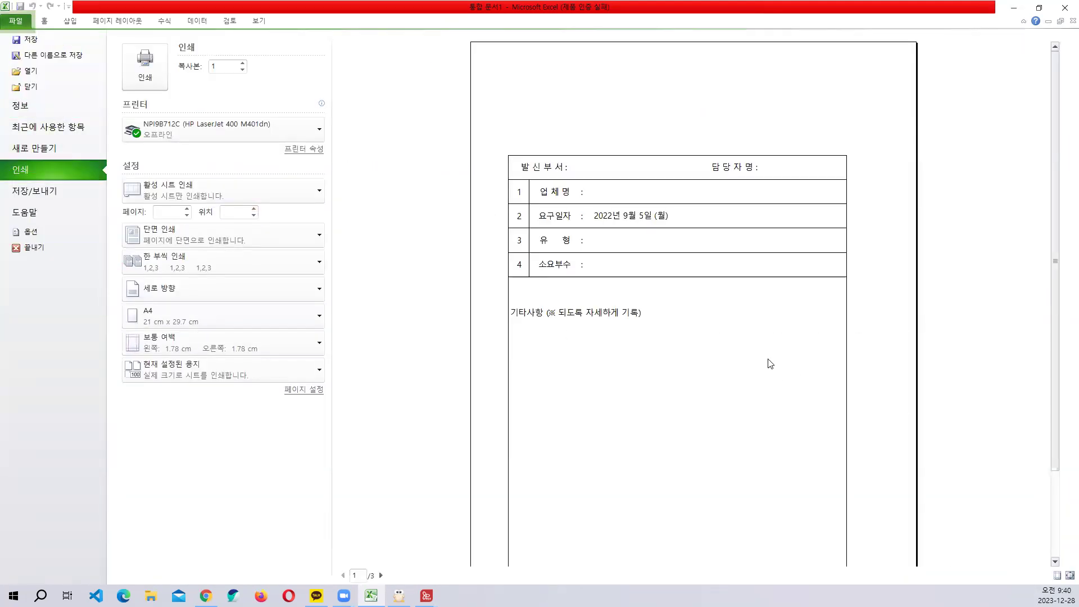
key(Escape)
- Apply a thick box border around the whole form area A4:I22
scroll(697, 368, down, 2)
scroll(683, 304, up, 1)
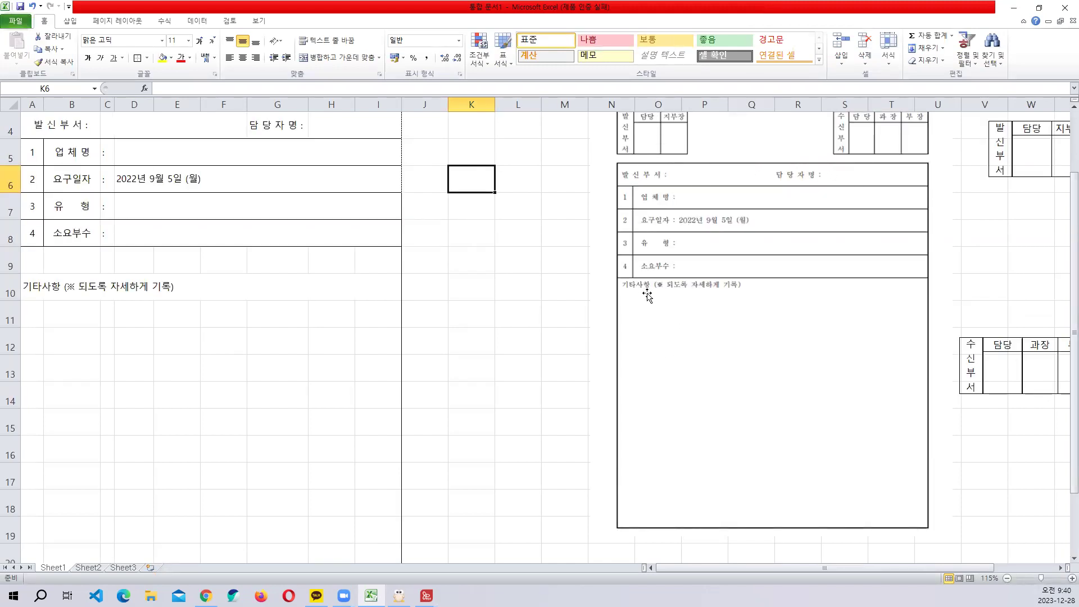
scroll(287, 407, down, 2)
drag(373, 448, 37, 210)
click(146, 58)
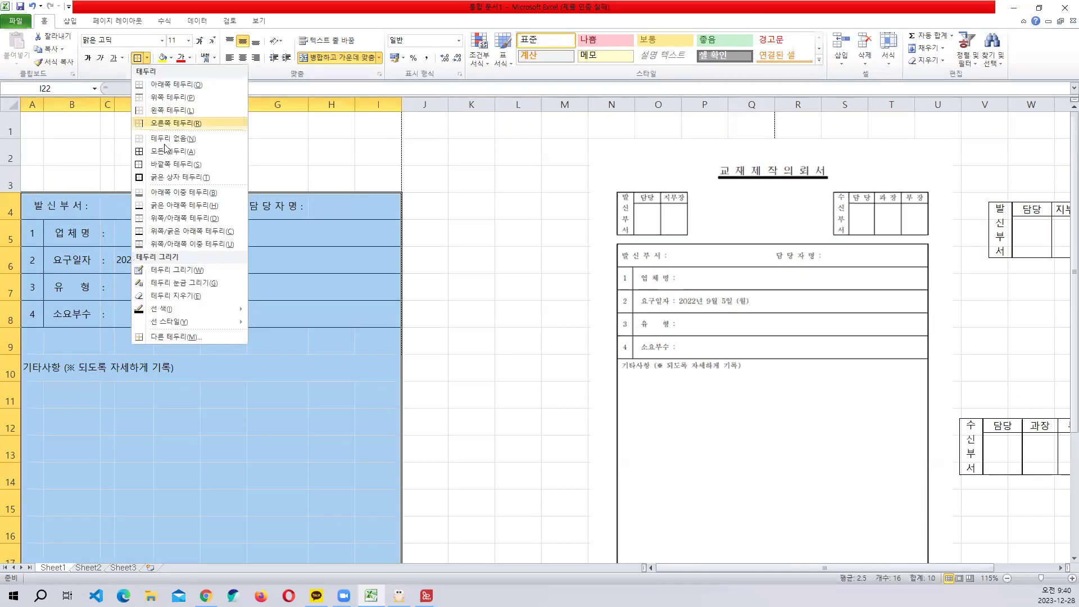
click(173, 177)
scroll(482, 316, up, 5)
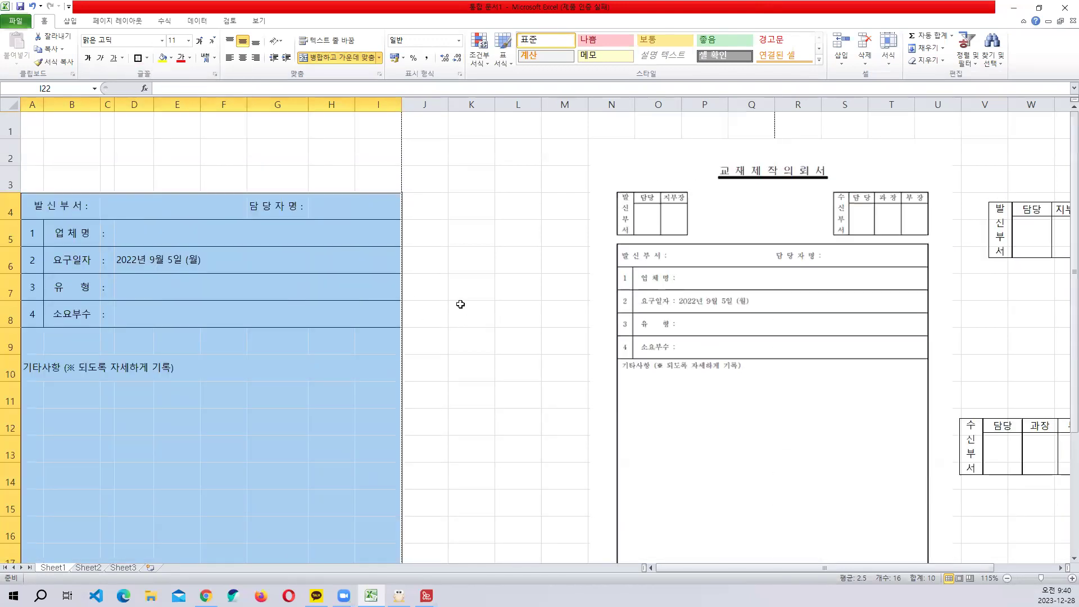
click(462, 305)
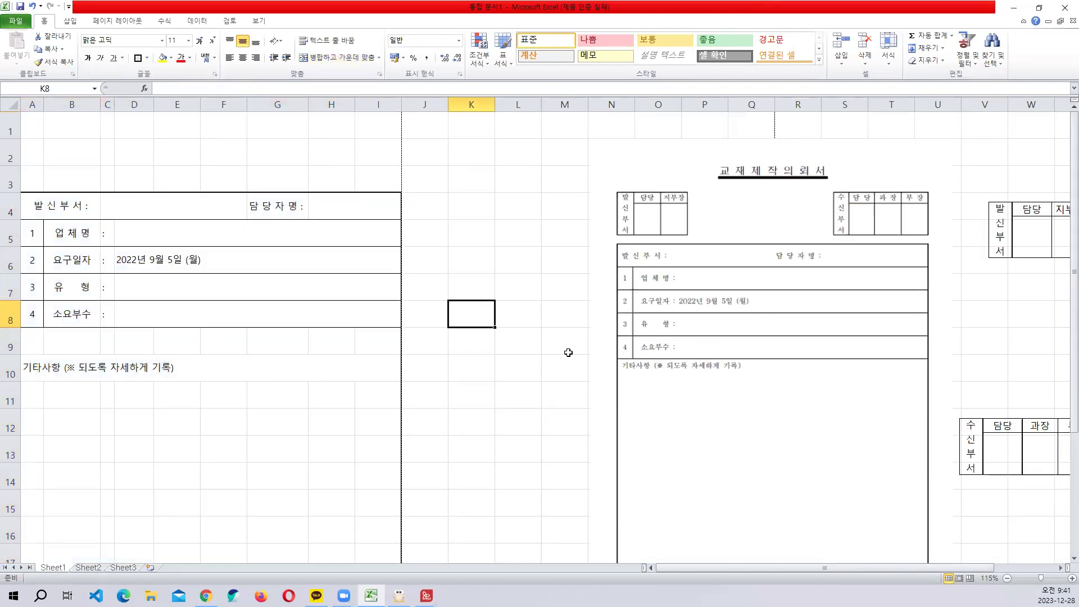
- Place the 발신부서 approval picture over A2:D3 and the 수신부서 one over G2:I3, making row 1 slightly taller
drag(1037, 230, 545, 180)
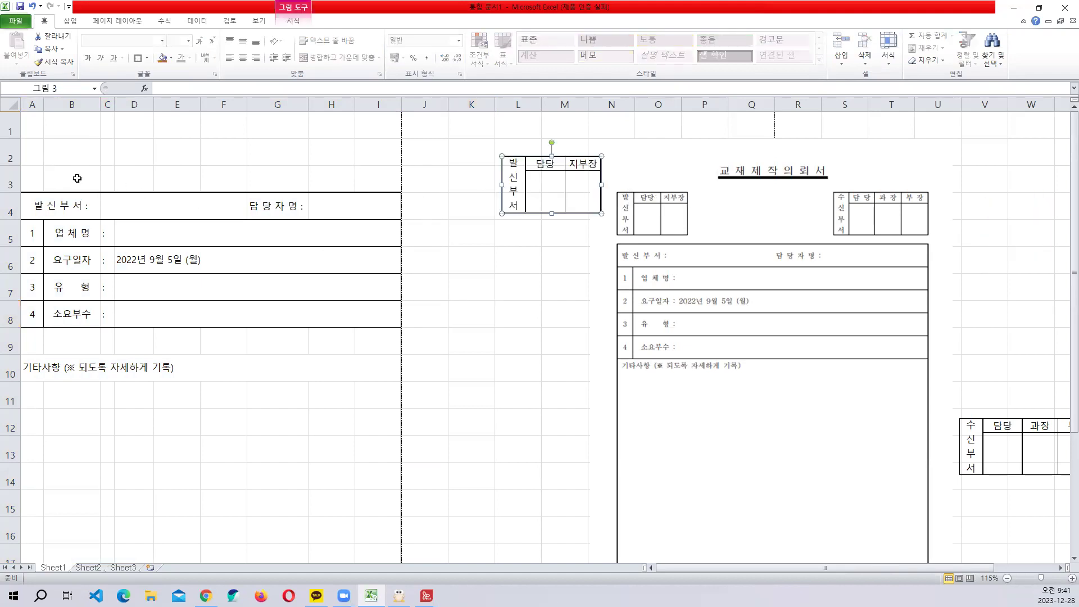
drag(11, 165, 17, 146)
drag(548, 211, 71, 193)
drag(1015, 455, 316, 169)
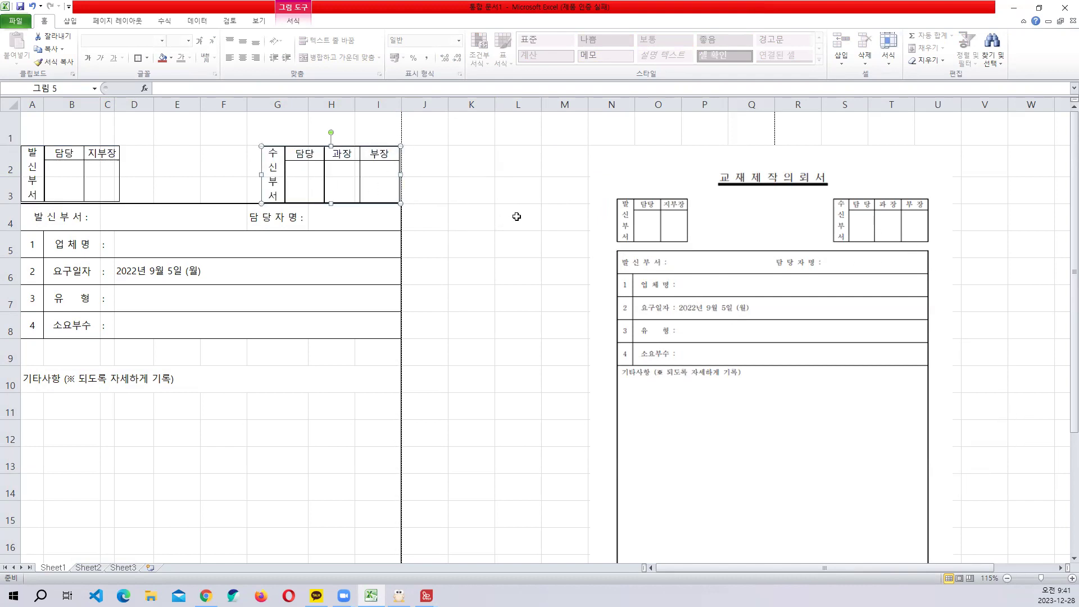
click(410, 219)
- Merge and center A1:I1 and enter the title 교재제작의뢰서
drag(59, 126, 369, 132)
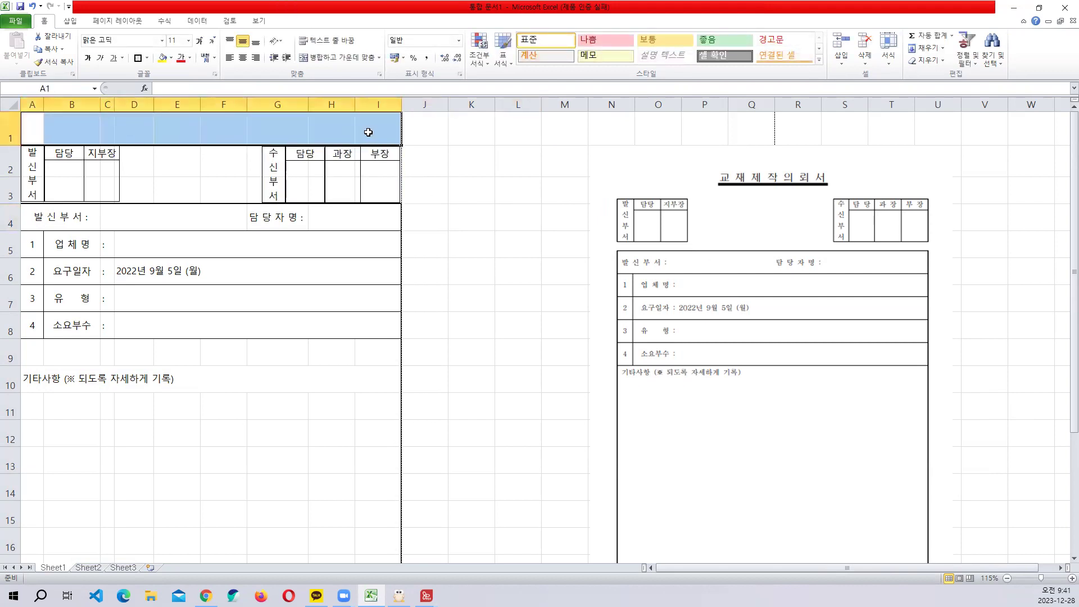
click(340, 59)
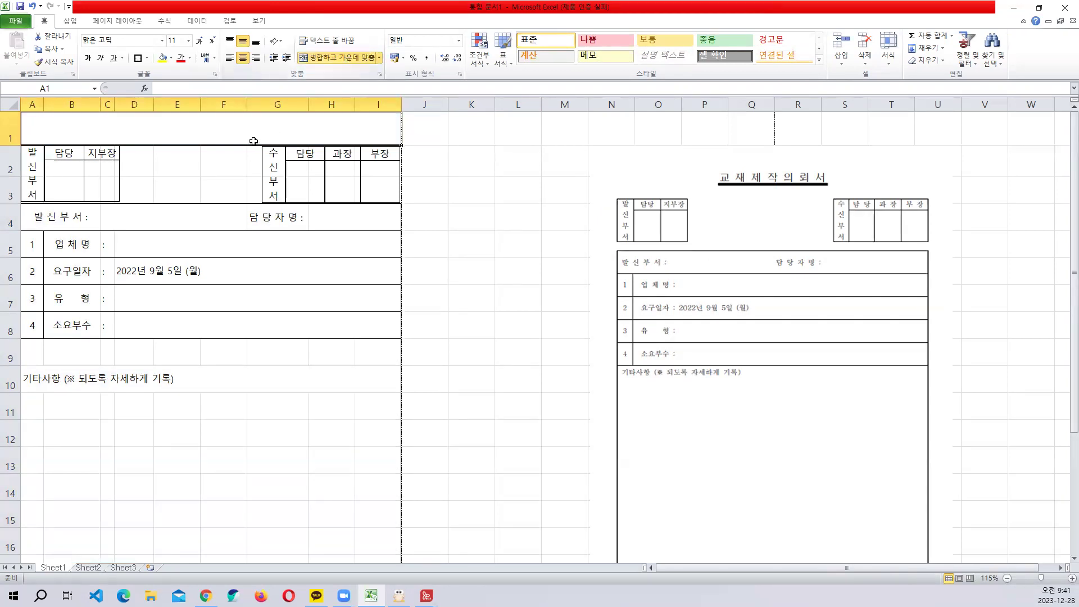
text(교)
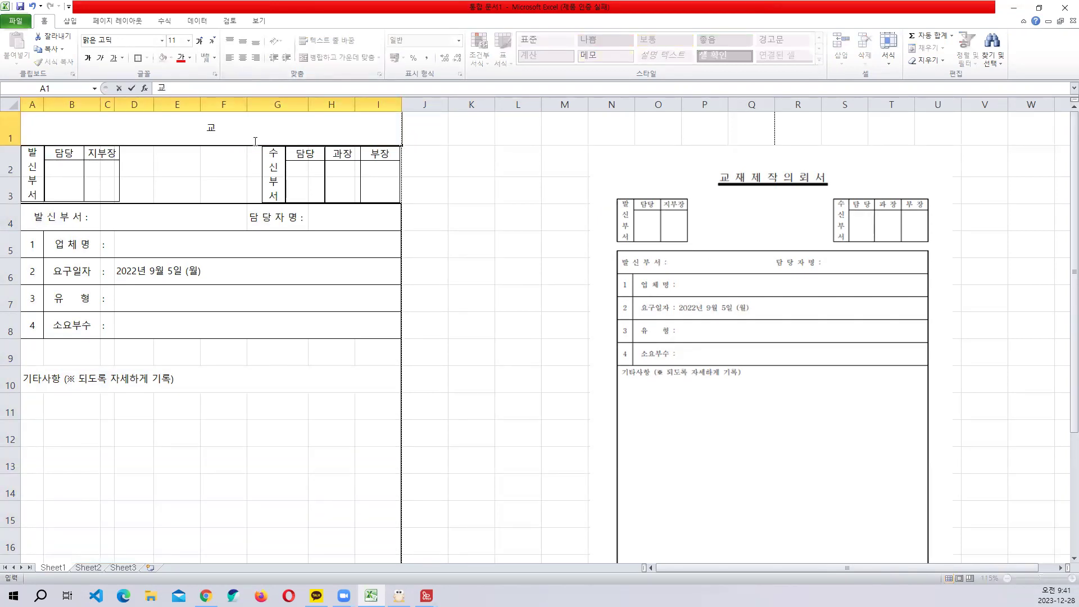
text(재제작)
text(의뢰서)
key(Return)
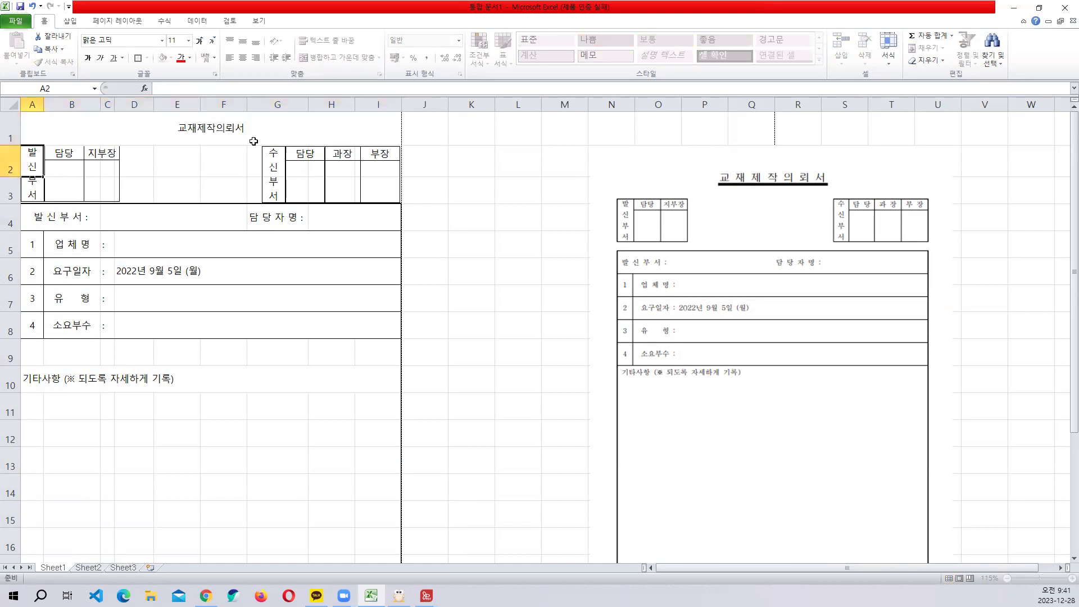
- Make the title in A1 bold and set its font size to 14
click(253, 141)
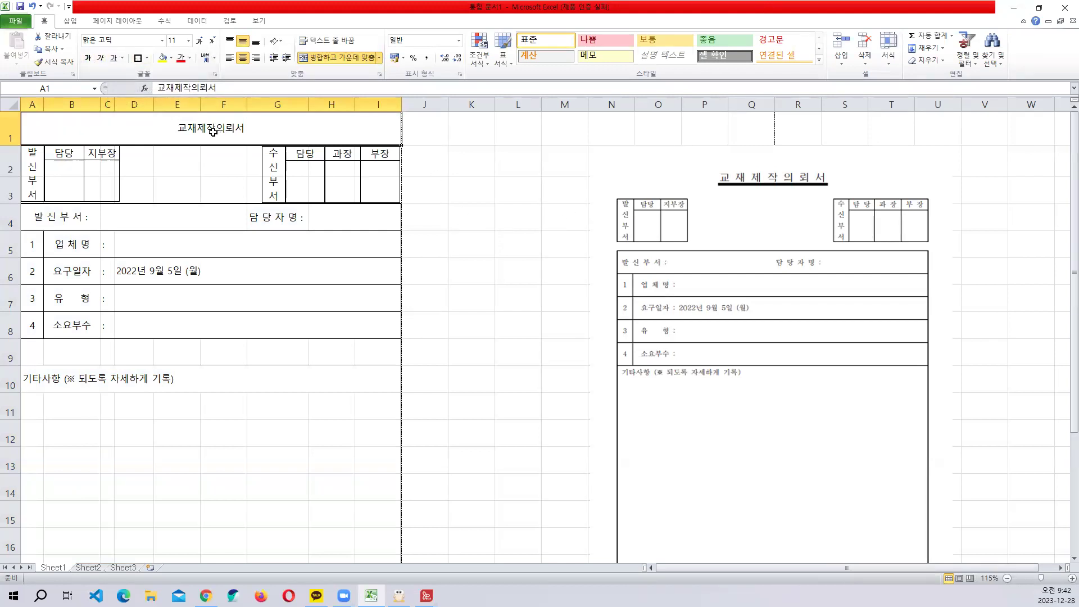
click(87, 58)
click(189, 41)
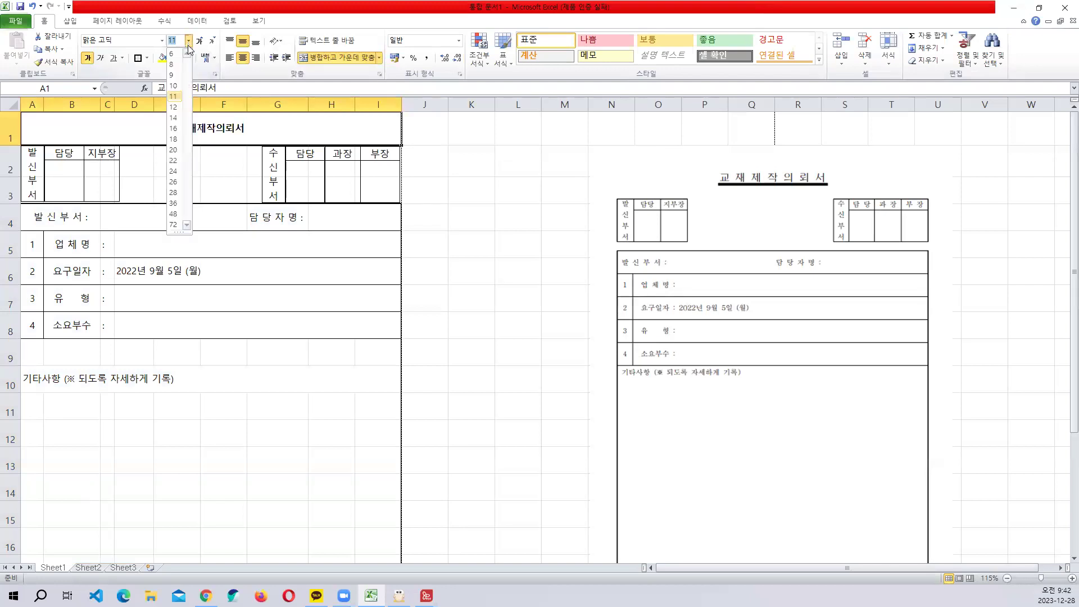
click(176, 119)
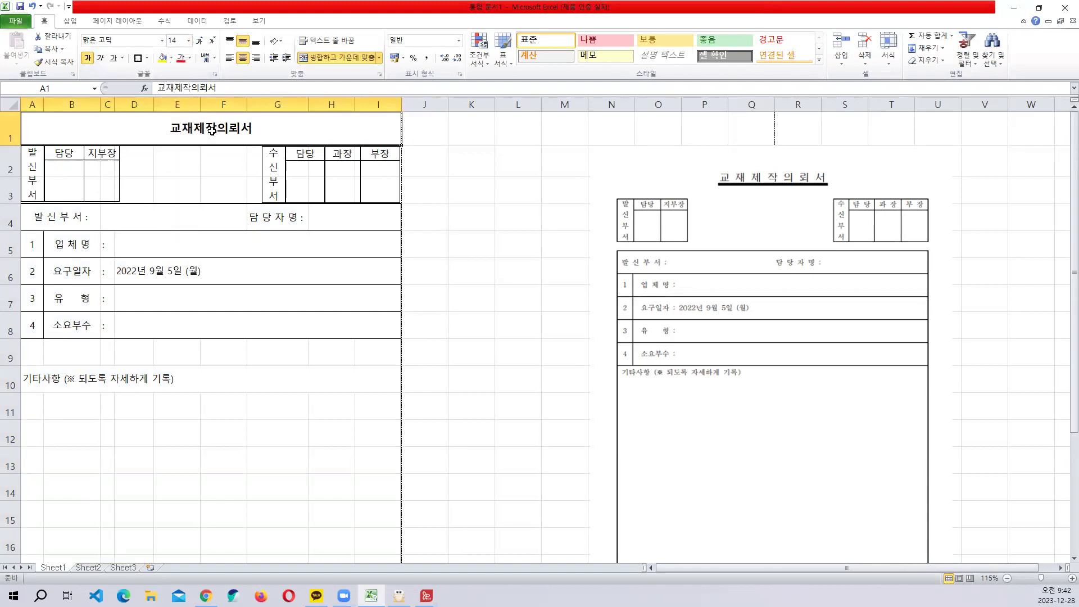
- Set the title's horizontal alignment to 균등 분할 (들여쓰기) and give it an indent
right_click(215, 127)
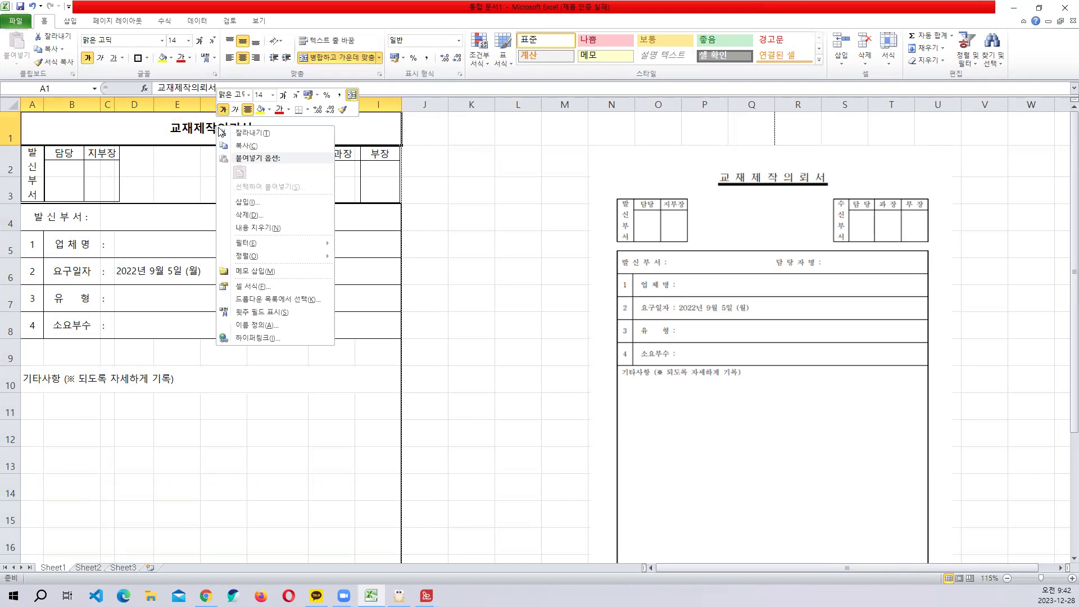
click(252, 288)
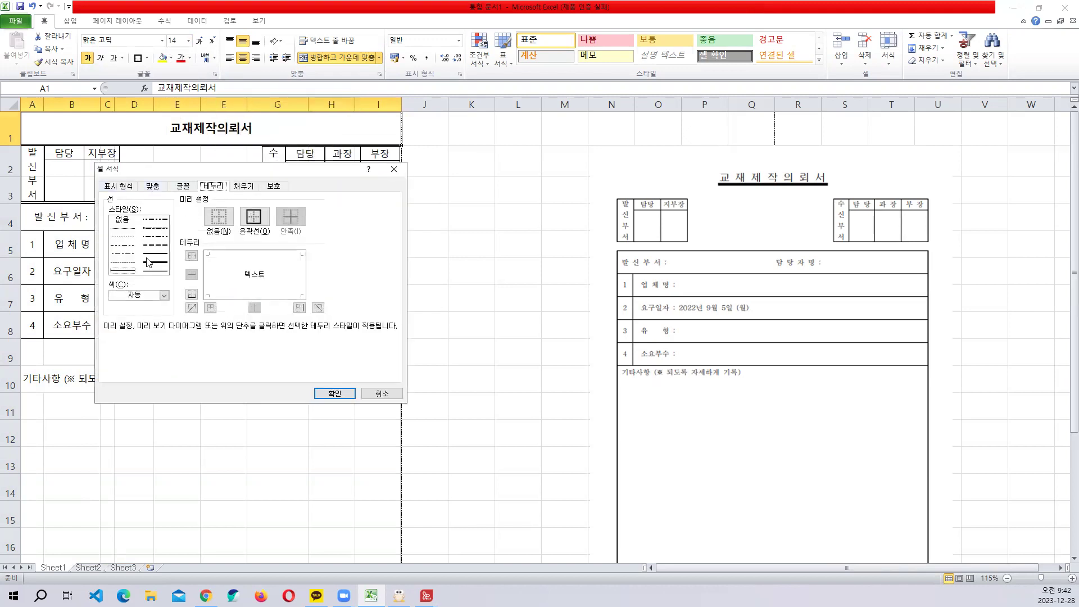
click(161, 188)
click(187, 220)
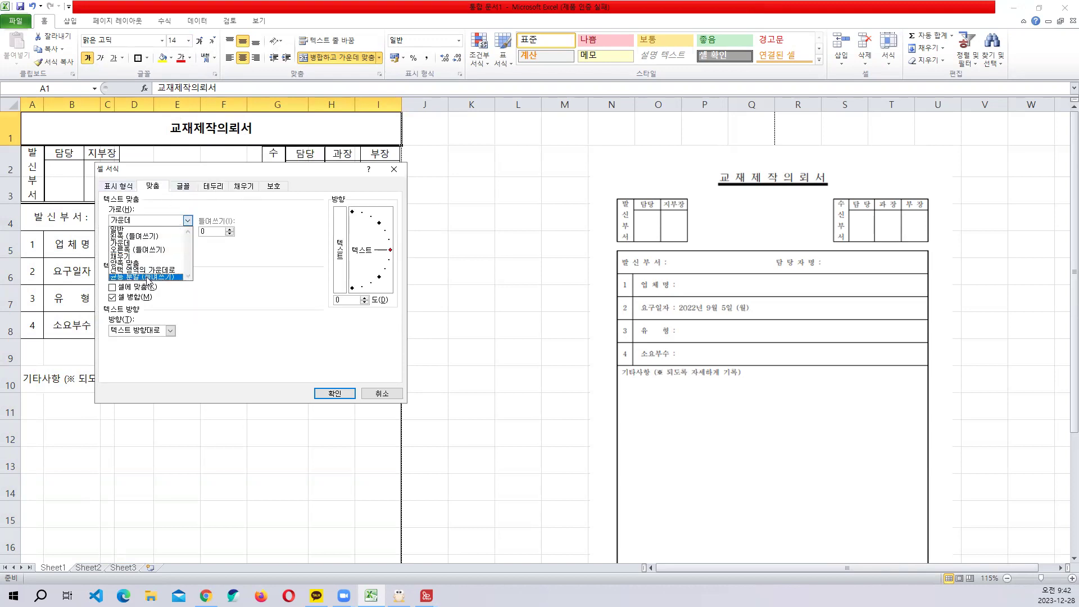
click(145, 277)
click(203, 232)
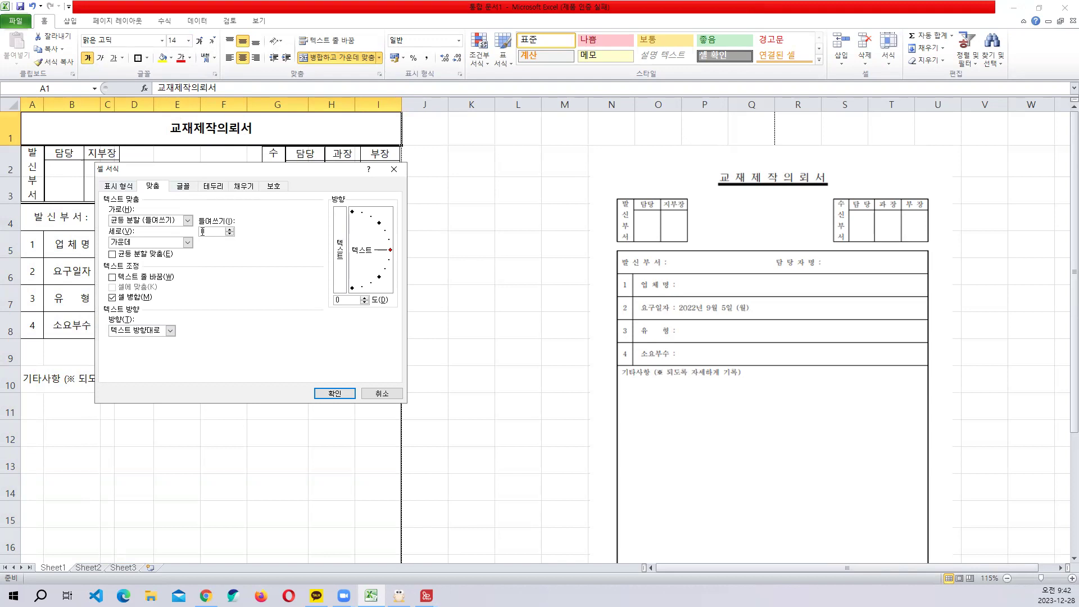
key(Return)
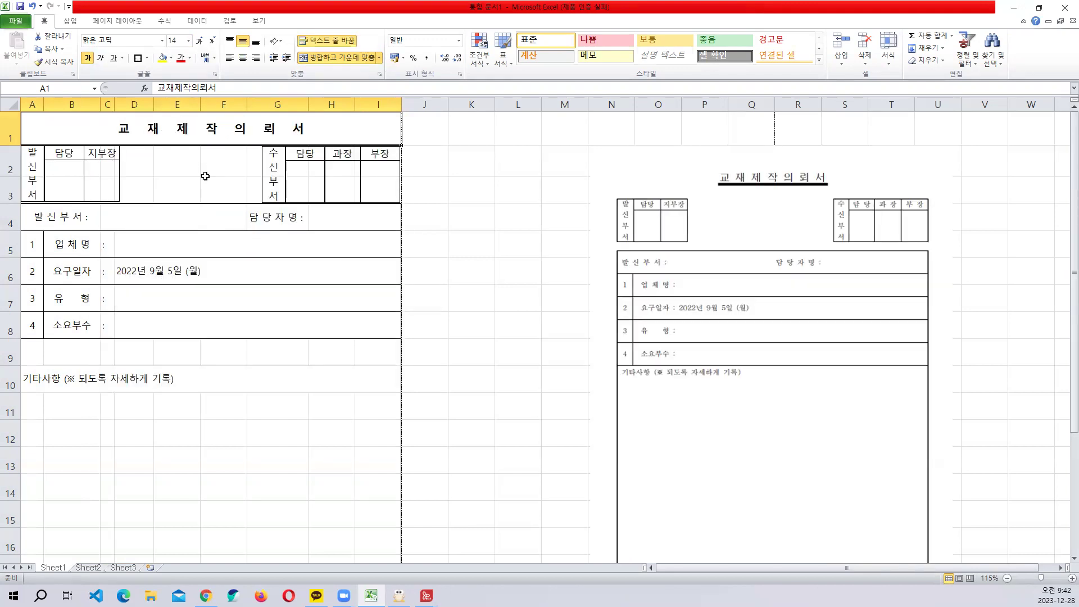
- Set the indent of the distributed title in A1 to 12
right_click(222, 128)
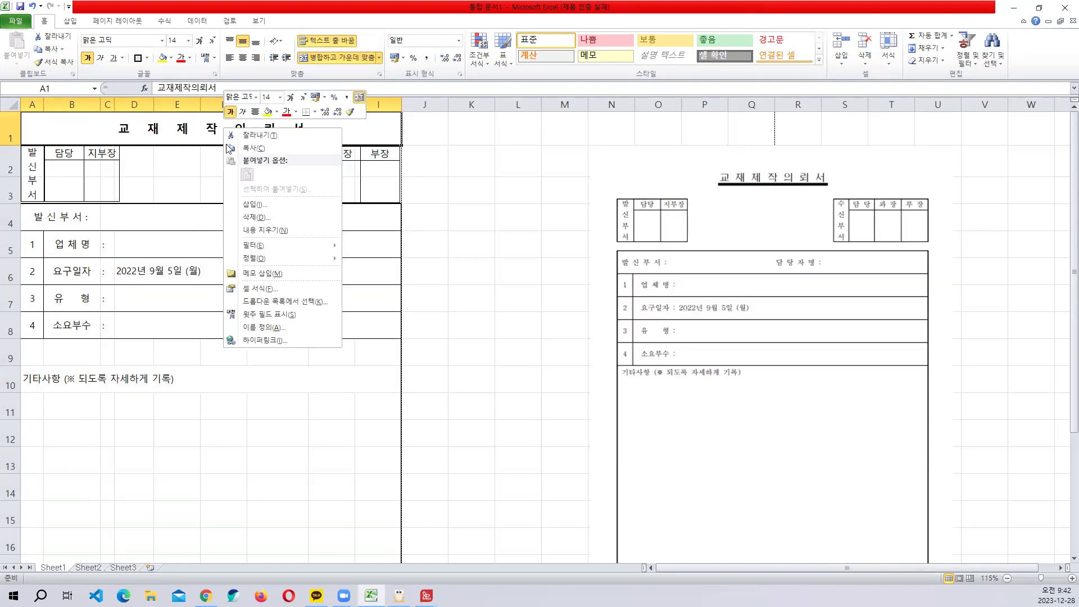
click(247, 284)
double_click(221, 234)
text(12)
key(Return)
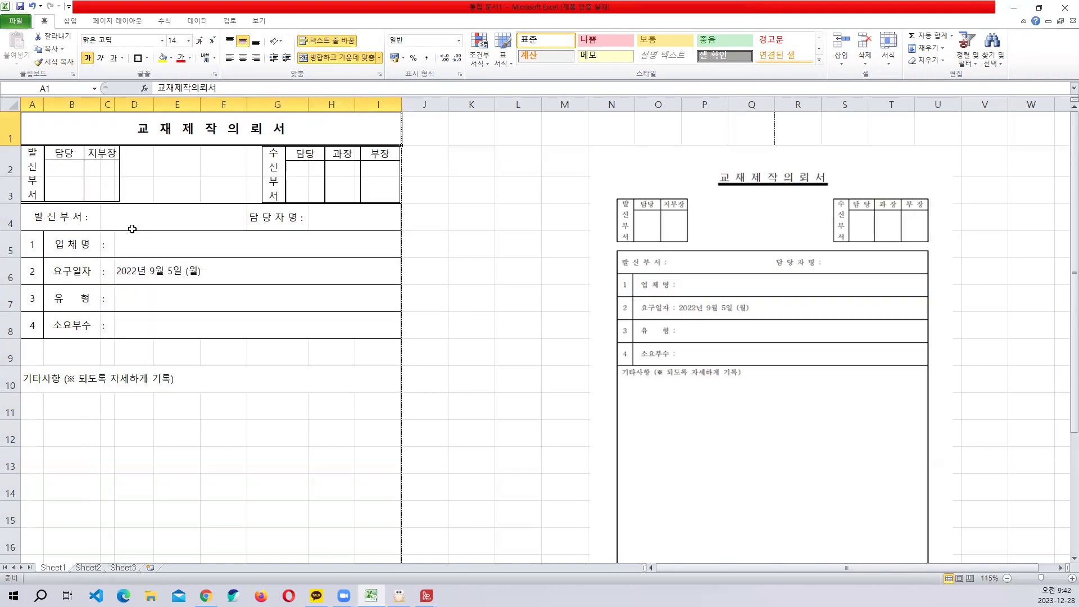
click(458, 242)
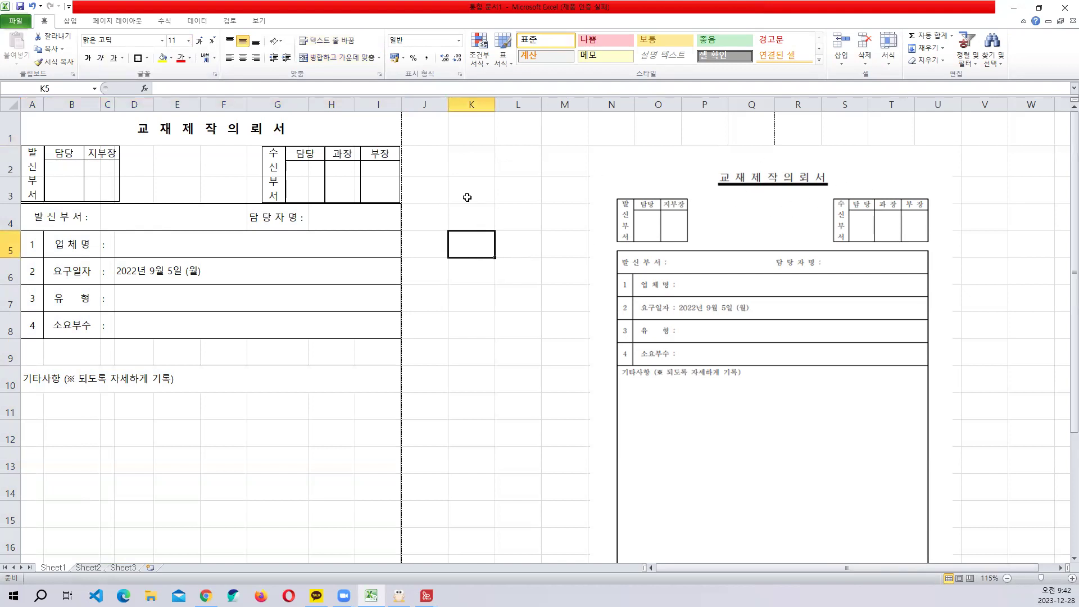
- Draw a horizontal straight line about 6.3 cm wide directly under the title 교재제작의뢰서 in row 1
click(72, 21)
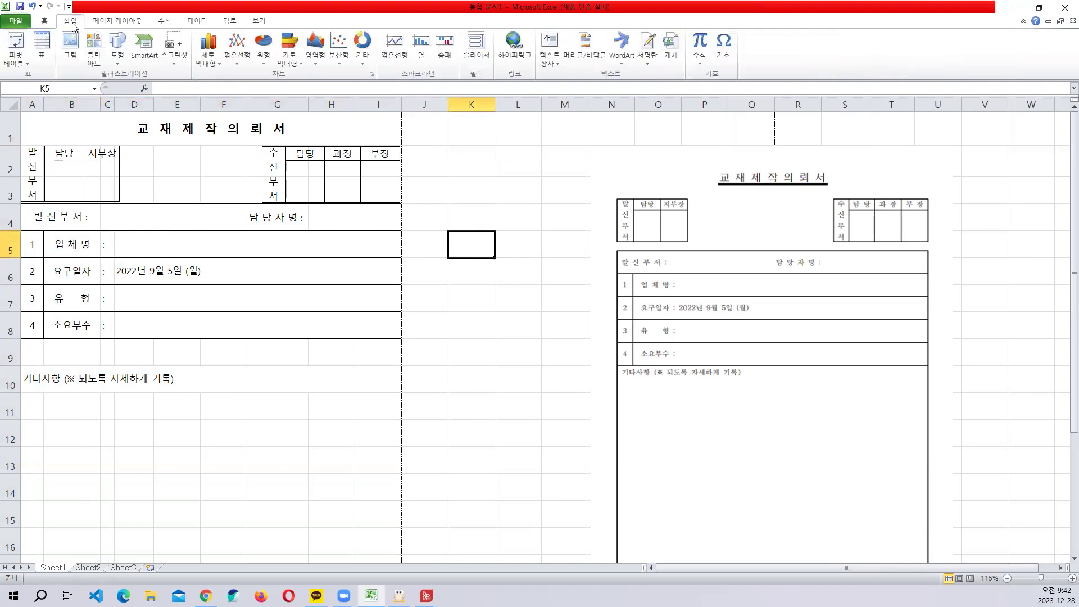
click(117, 48)
click(114, 121)
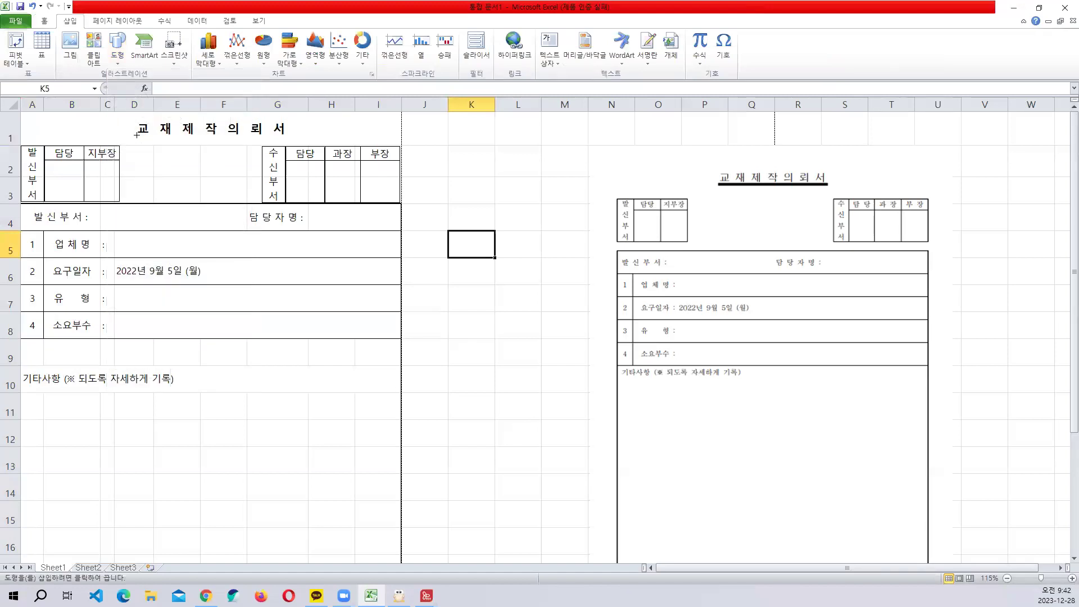
drag(134, 136, 287, 138)
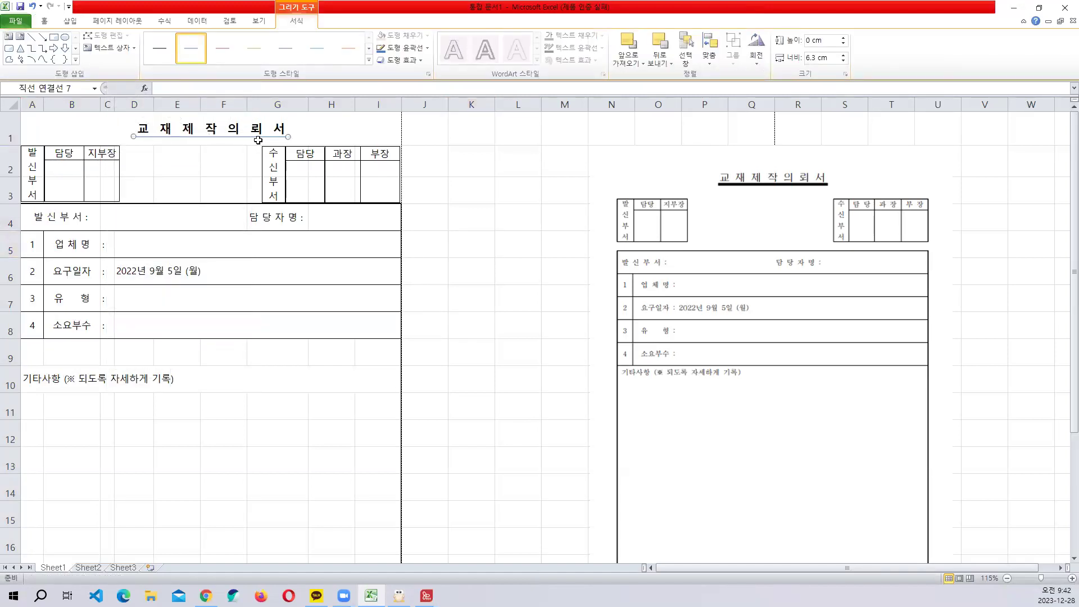
- Set the title underline's outline colour to black and its weight to 4½ pt
click(402, 48)
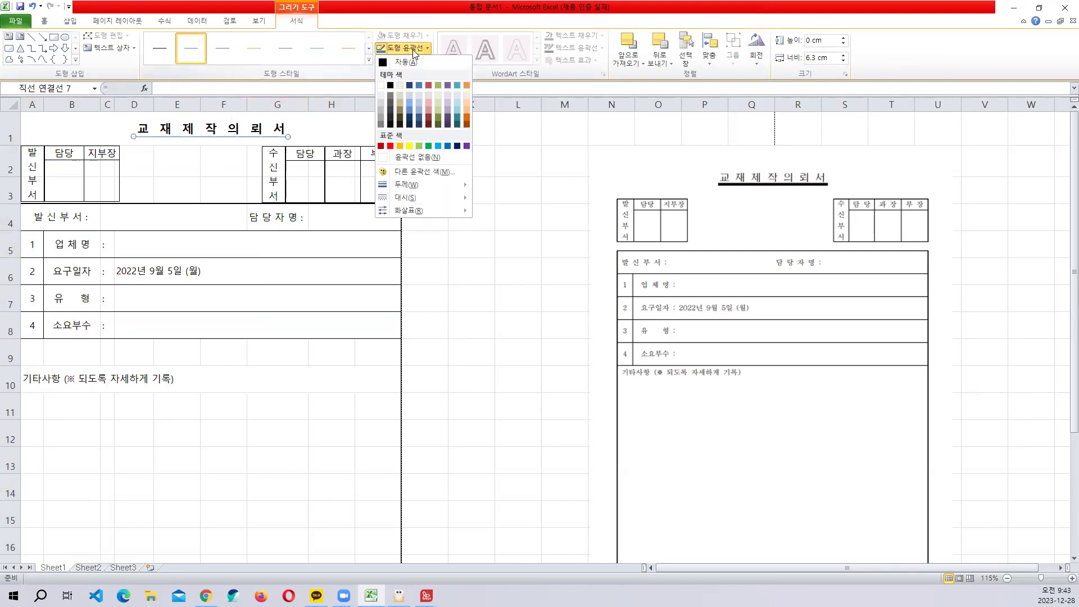
click(390, 86)
click(413, 48)
mouse_move(416, 186)
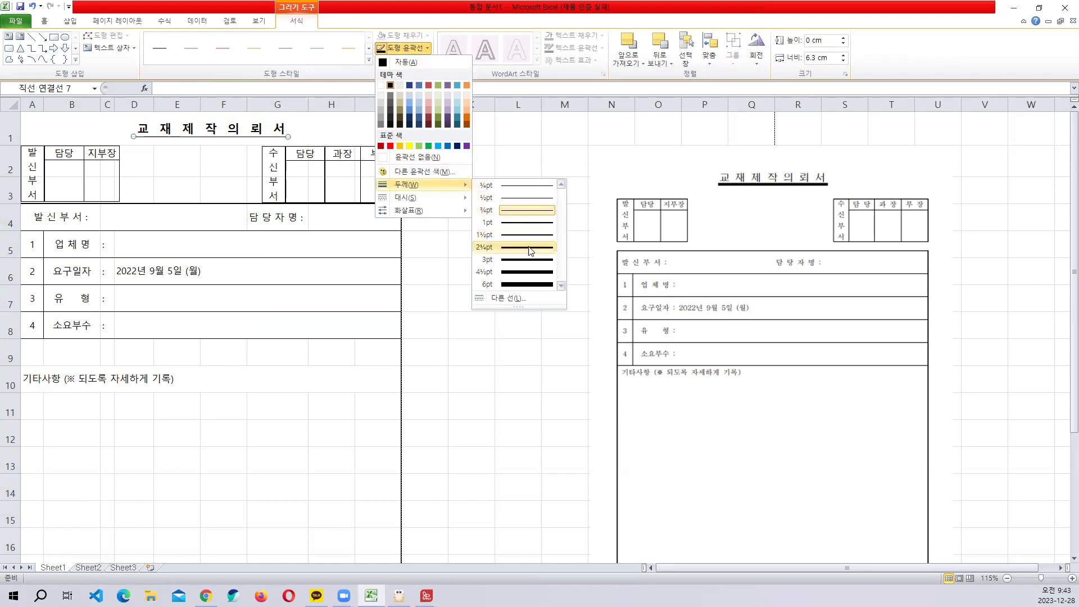
click(524, 271)
click(494, 251)
scroll(492, 247, down, 2)
scroll(482, 234, up, 2)
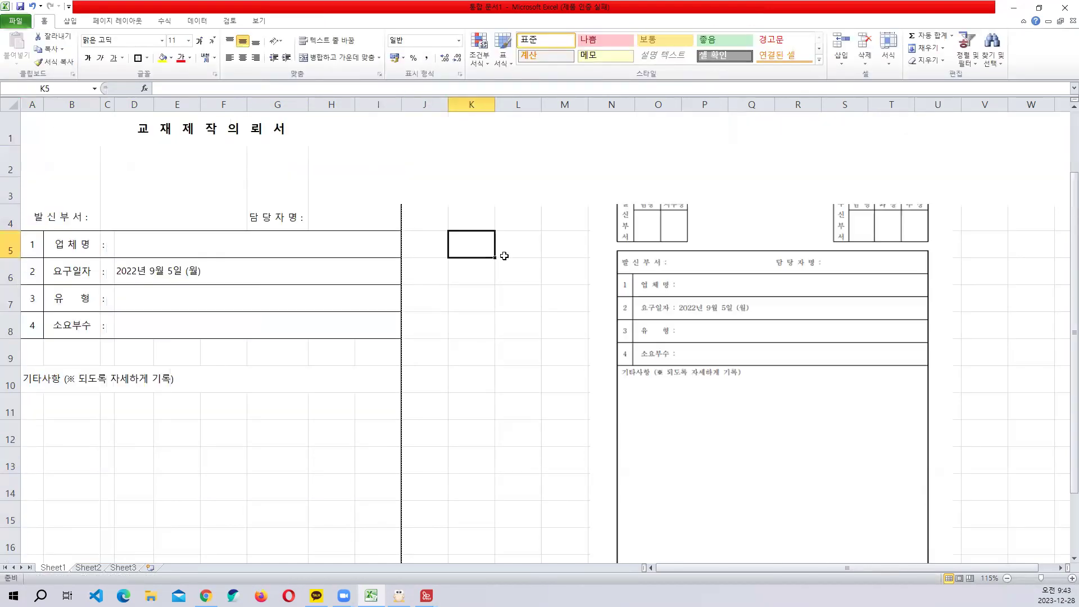
- Check the form's layout in the print preview and return to the sheet
click(13, 21)
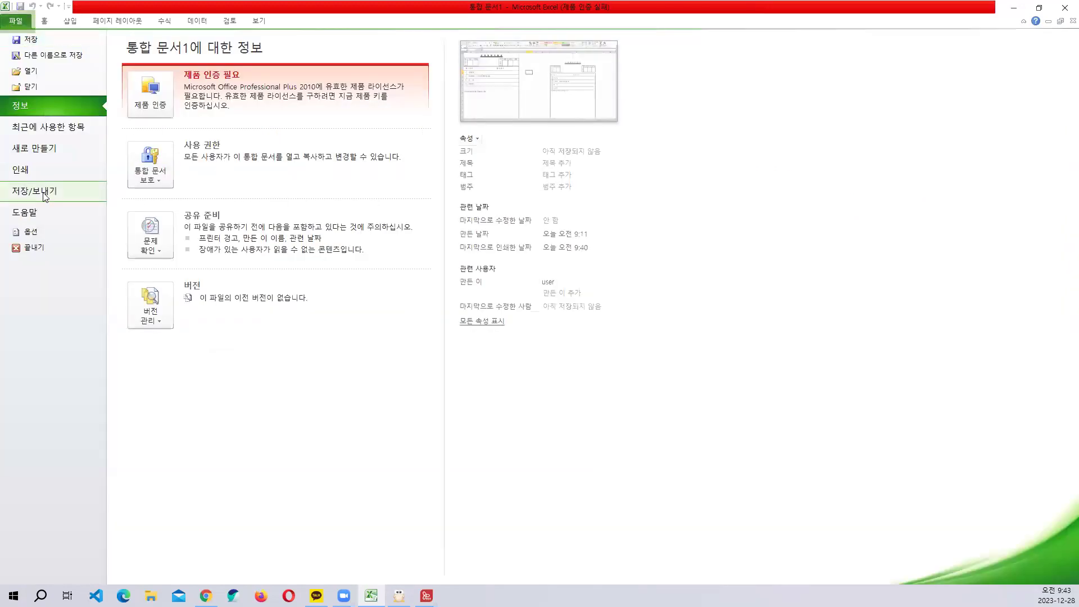
click(35, 178)
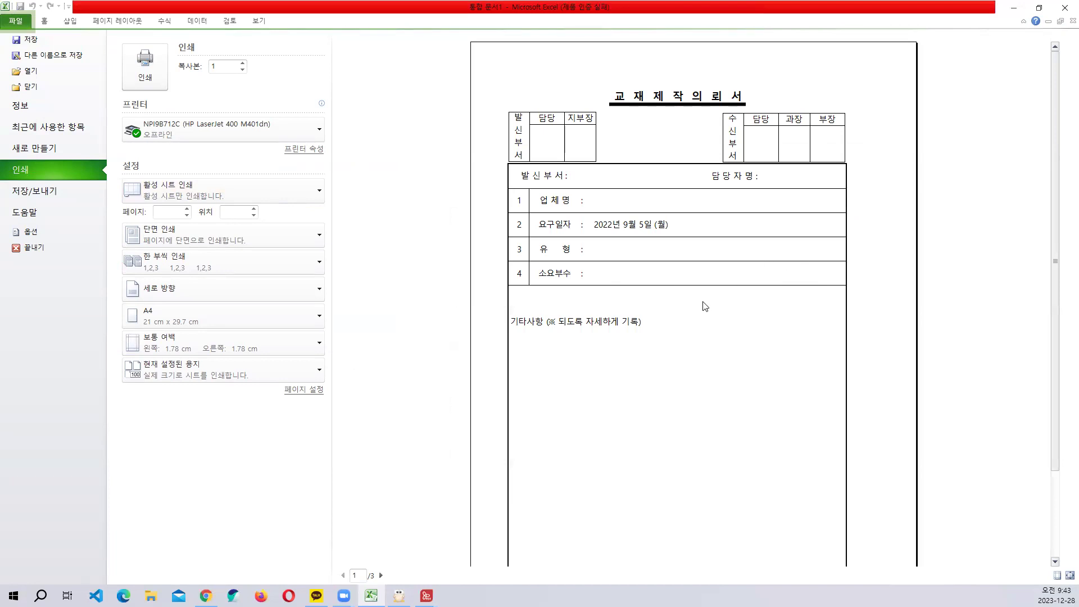
key(Escape)
click(500, 268)
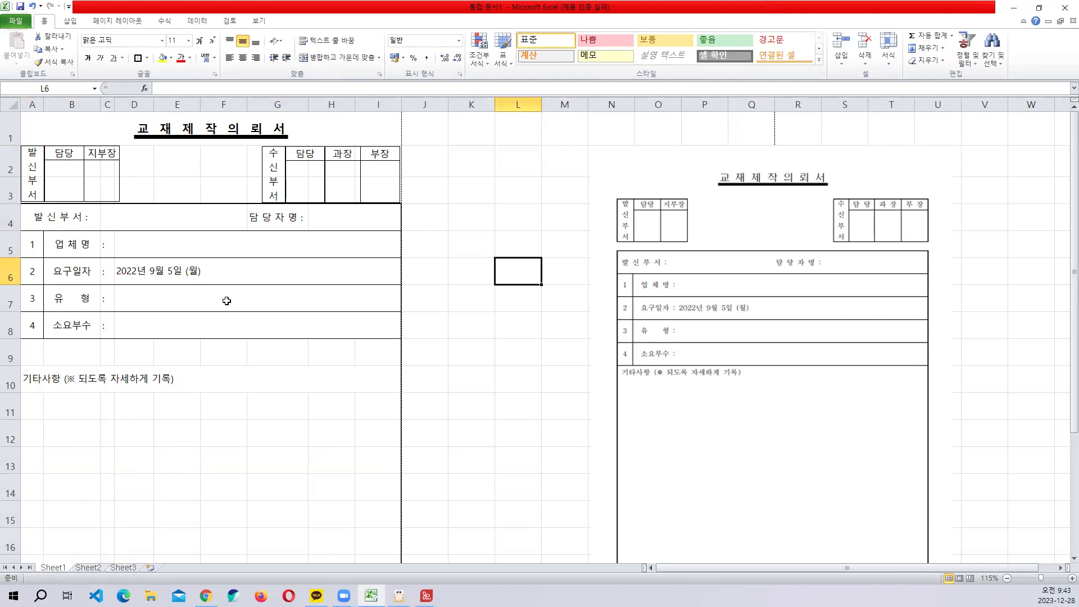
click(231, 321)
click(57, 127)
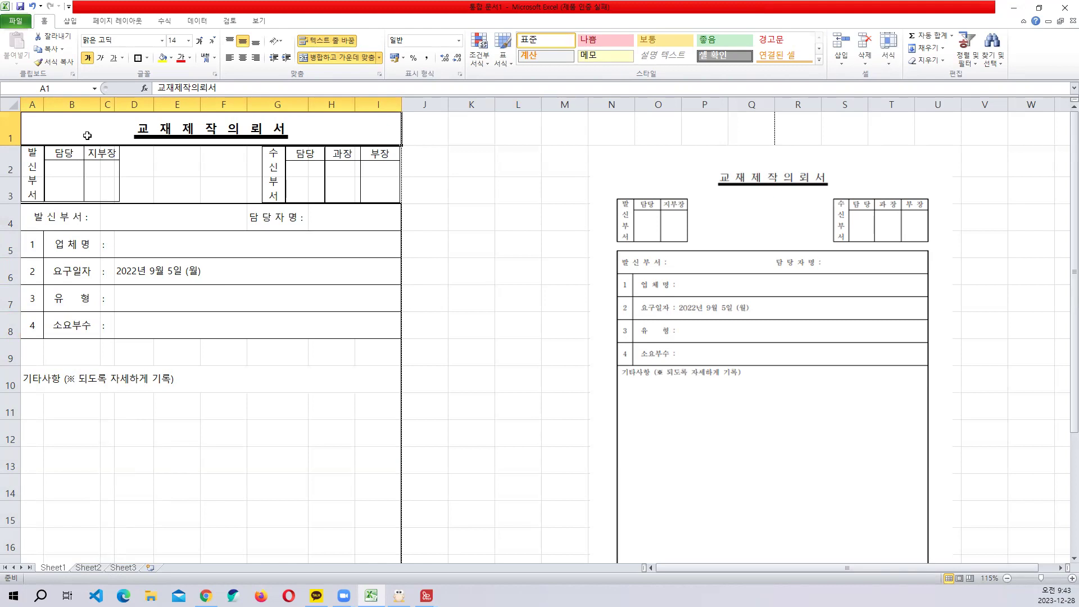
drag(586, 225, 585, 224)
click(462, 233)
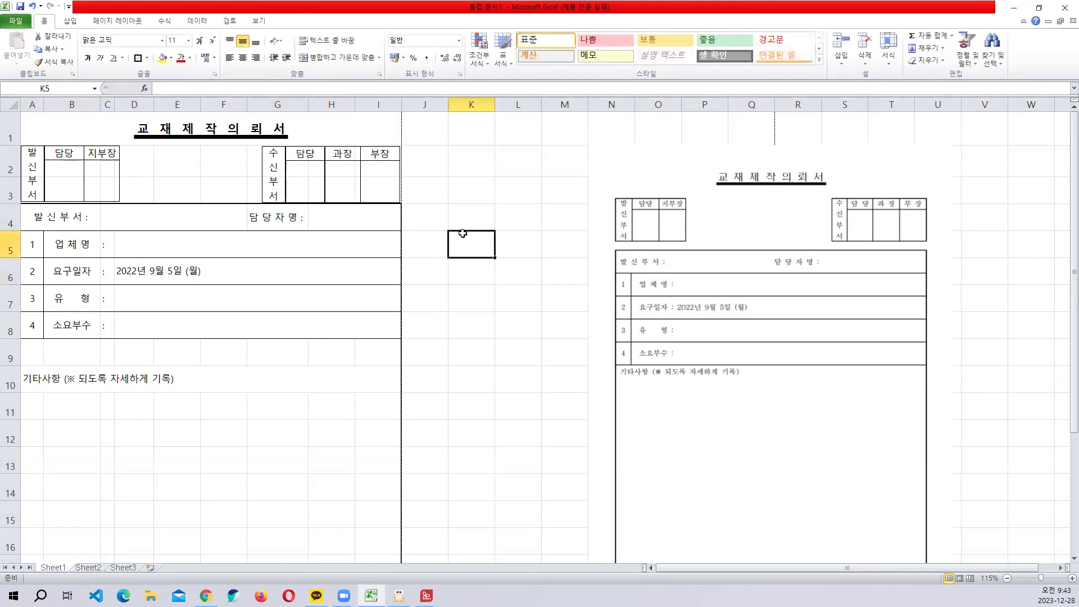